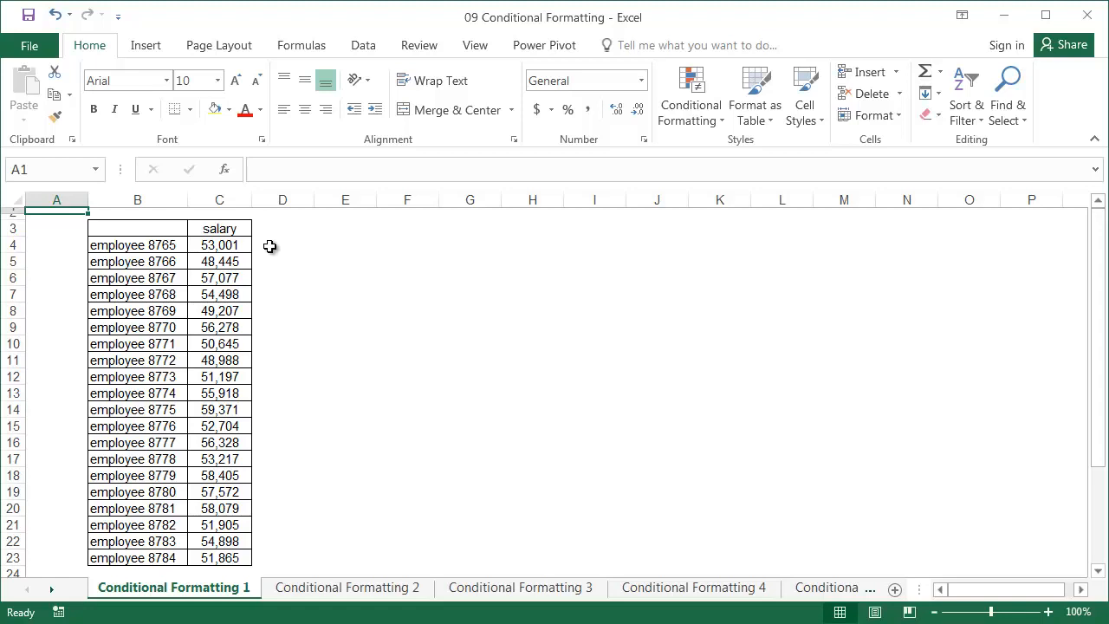
{"action": "left_click", "coordinate": [240, 277]}
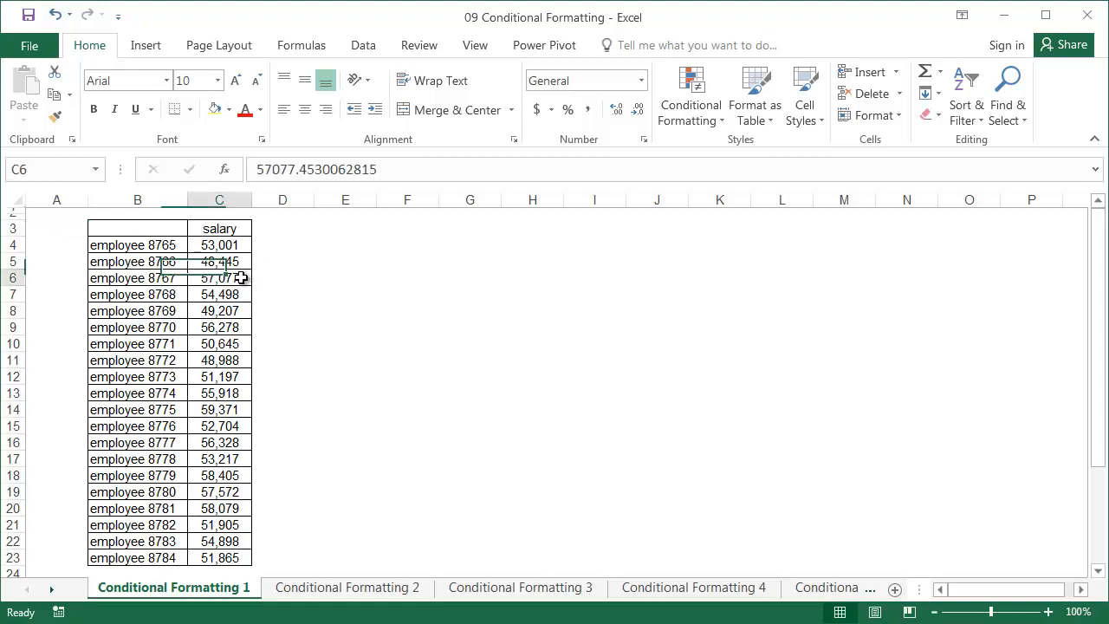
{"action": "left_click", "coordinate": [227, 328]}
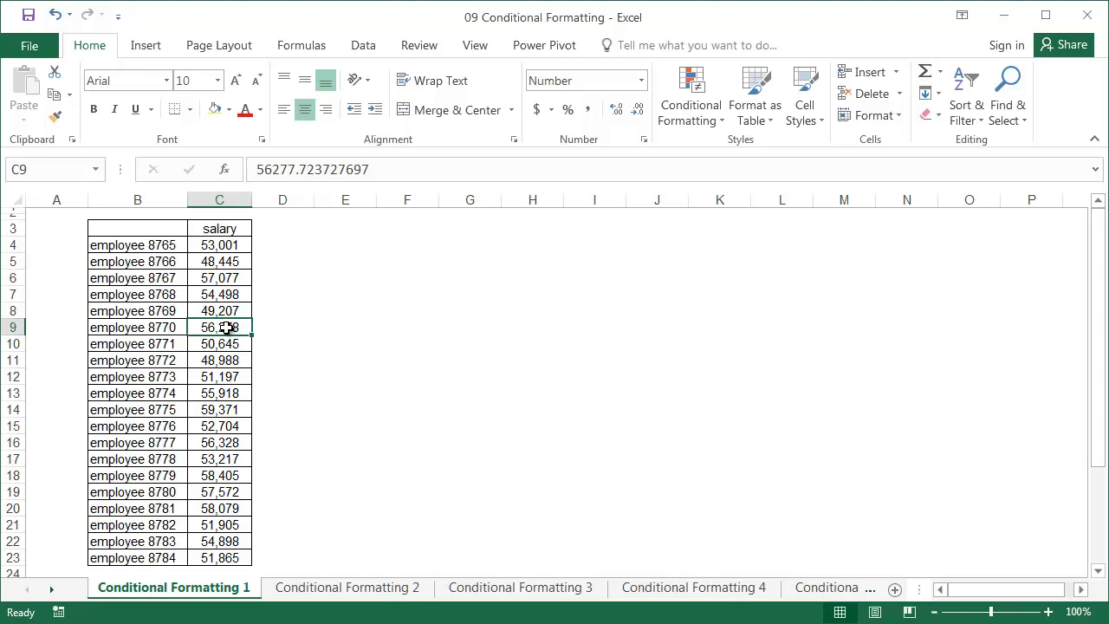
{"action": "left_click", "coordinate": [227, 310]}
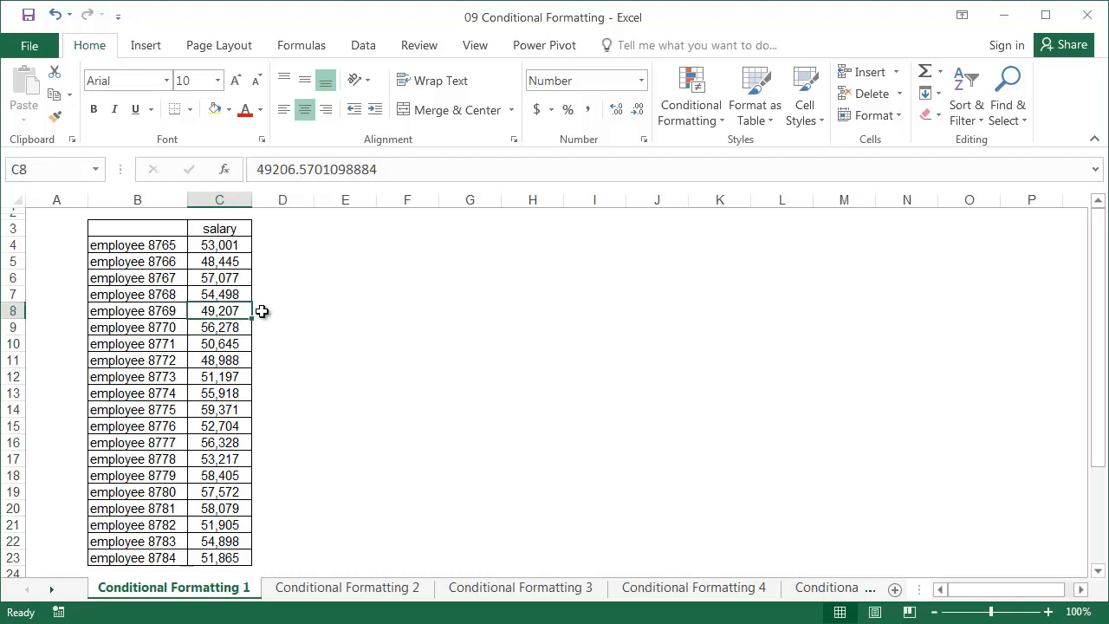
Create a Greater Than highlight rule with a threshold of 55000 for the salaries in C4:C23
{"action": "left_click", "coordinate": [242, 246]}
{"action": "left_click_drag", "start_coordinate": [242, 246], "coordinate": [225, 554]}
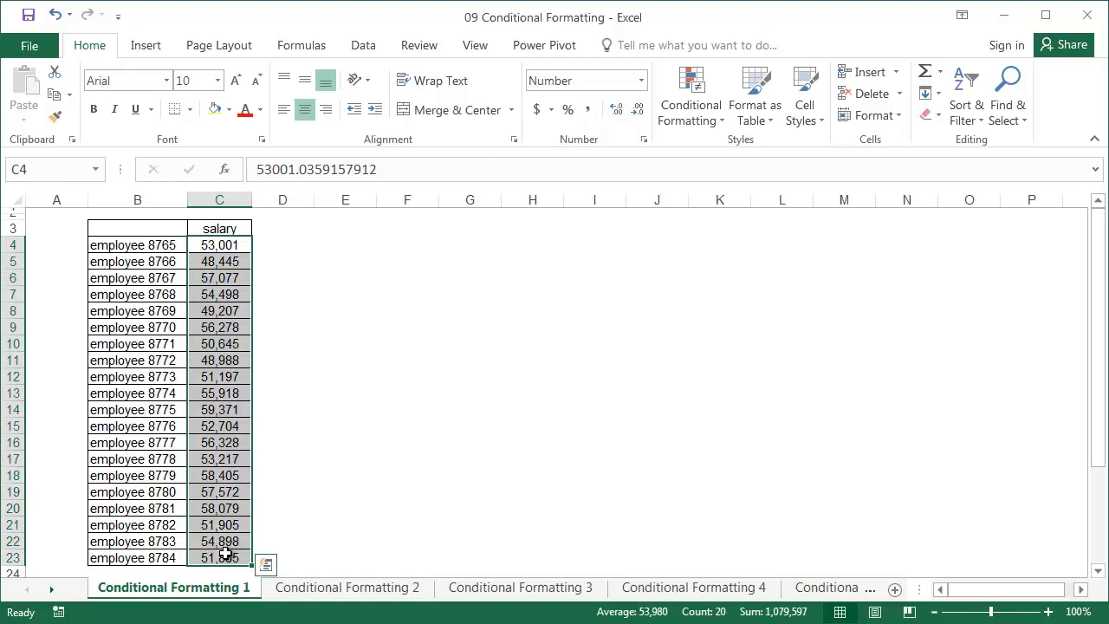
{"action": "left_click", "coordinate": [697, 124]}
{"action": "mouse_move", "coordinate": [748, 154]}
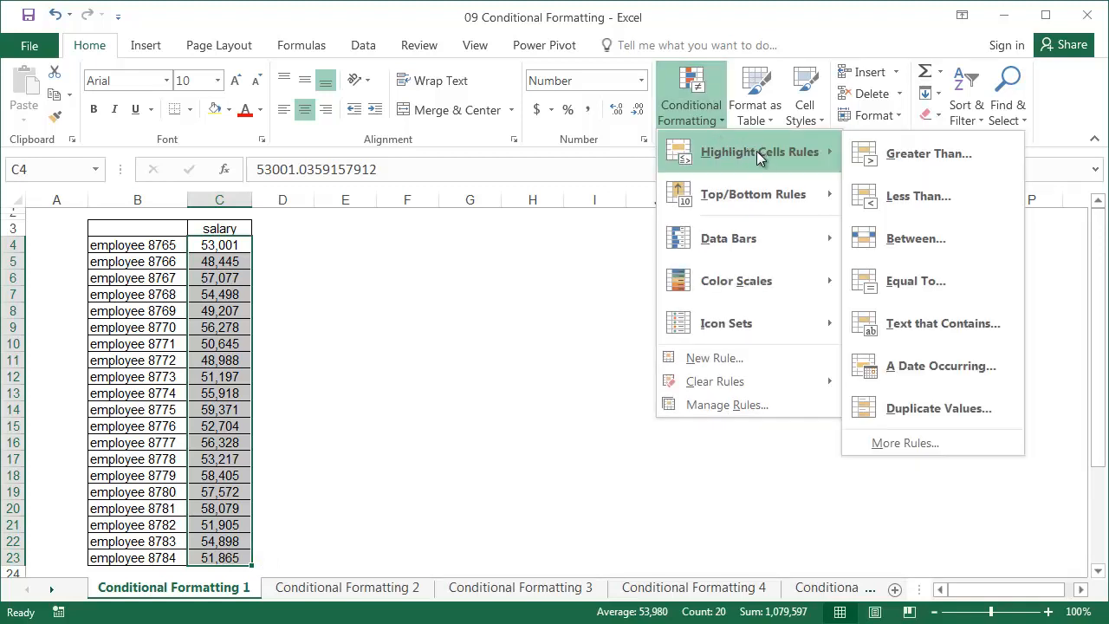
{"action": "left_click", "coordinate": [895, 156]}
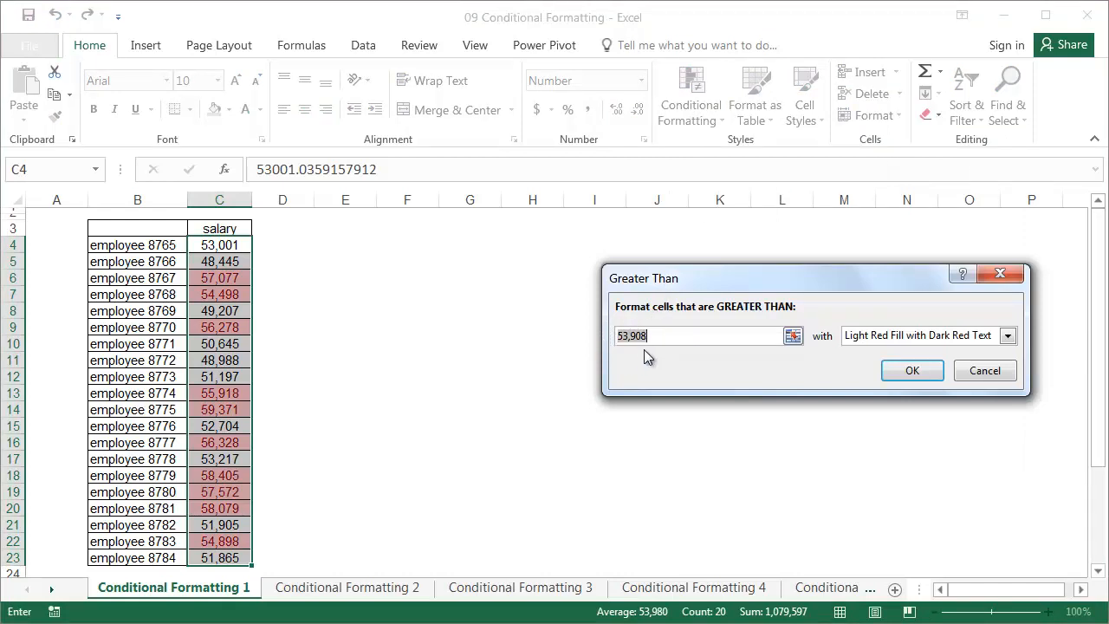
{"action": "type", "text": "5500"}
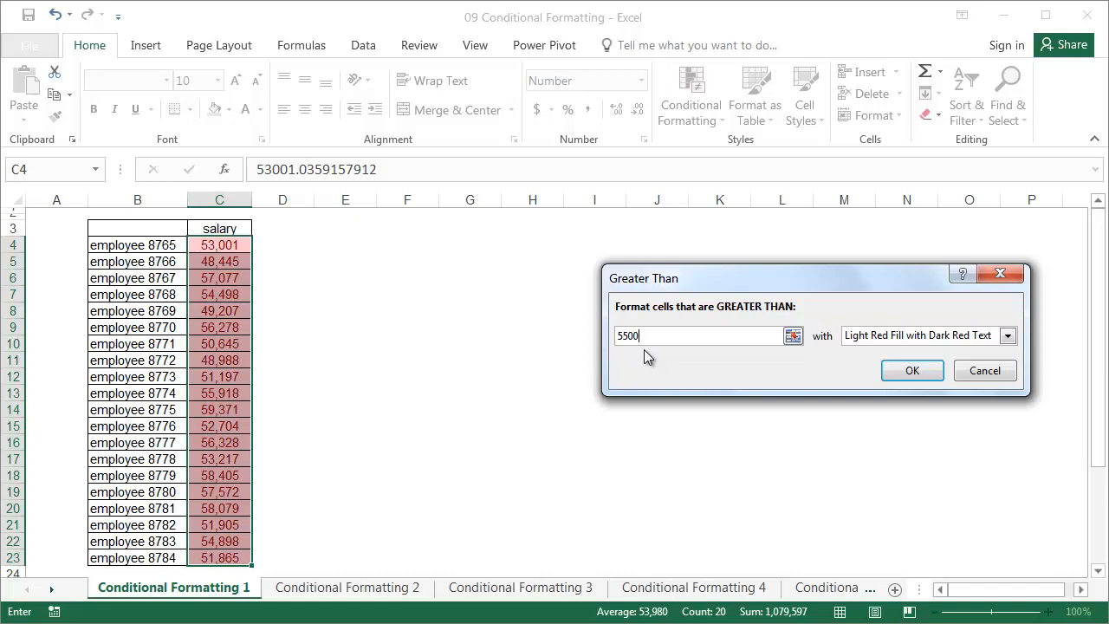
{"action": "type", "text": "0"}
Give the Greater Than rule a custom format with a bright red fill and apply it
{"action": "left_click", "coordinate": [919, 335]}
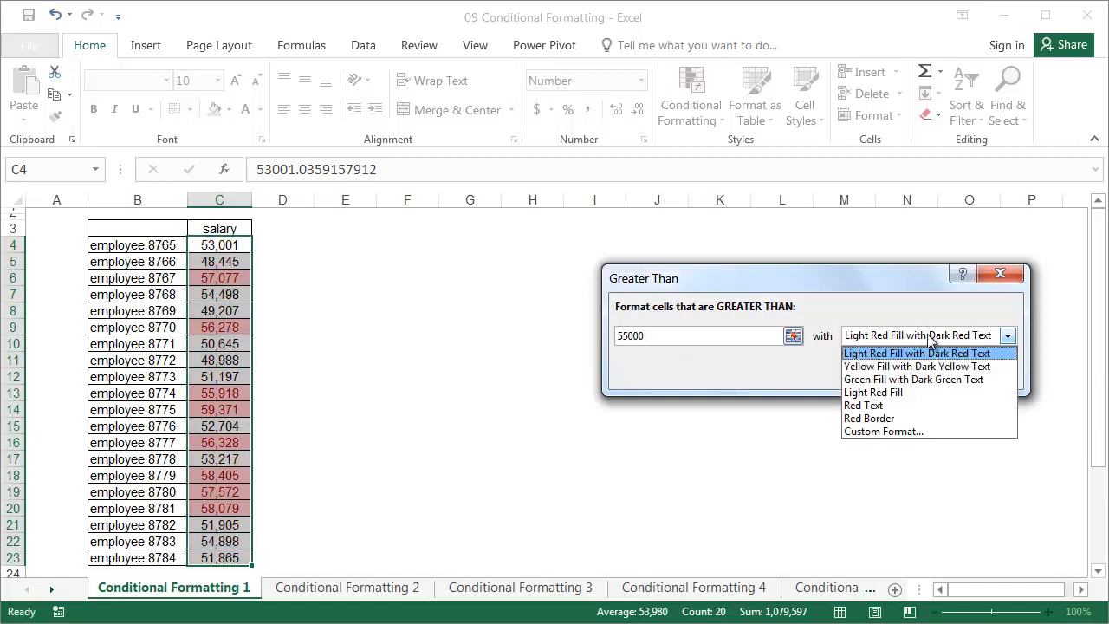
{"action": "left_click", "coordinate": [884, 431]}
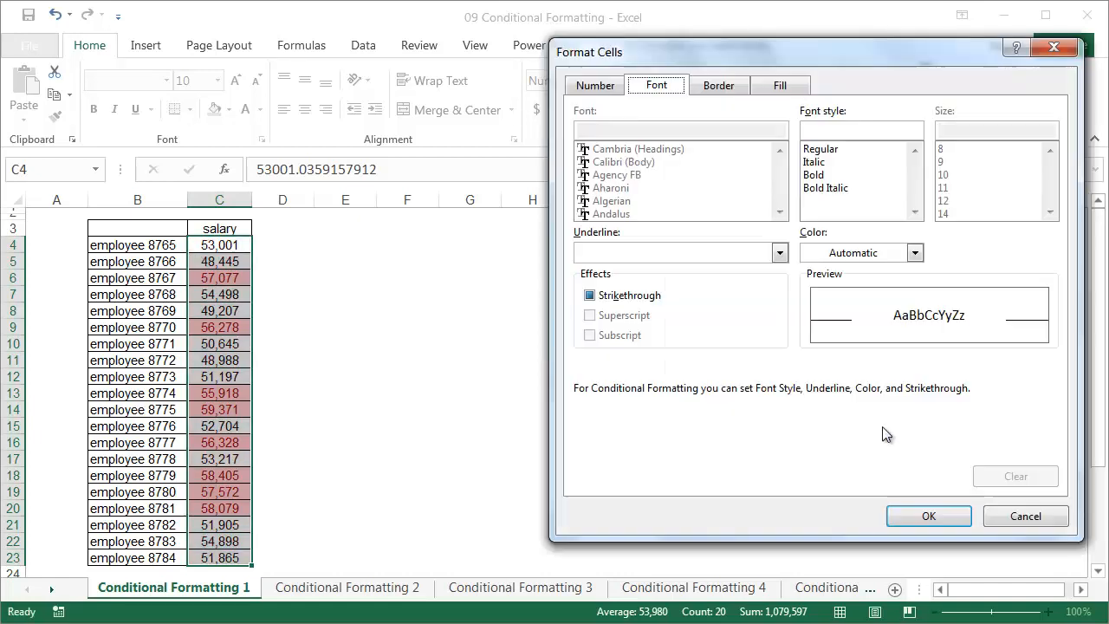
{"action": "left_click", "coordinate": [767, 90]}
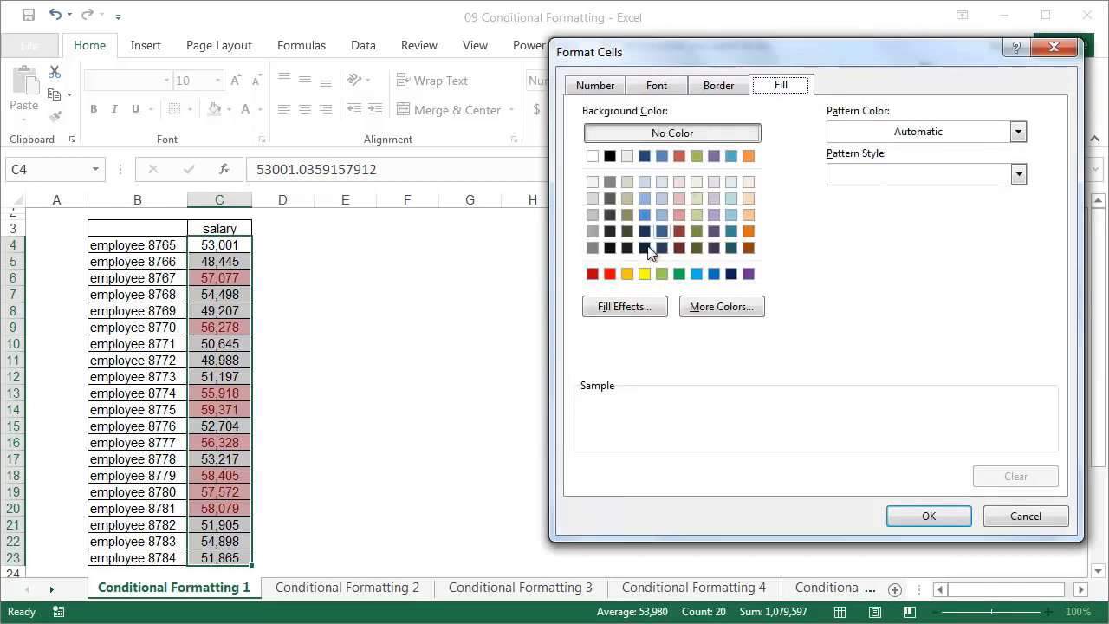
{"action": "left_click", "coordinate": [611, 273]}
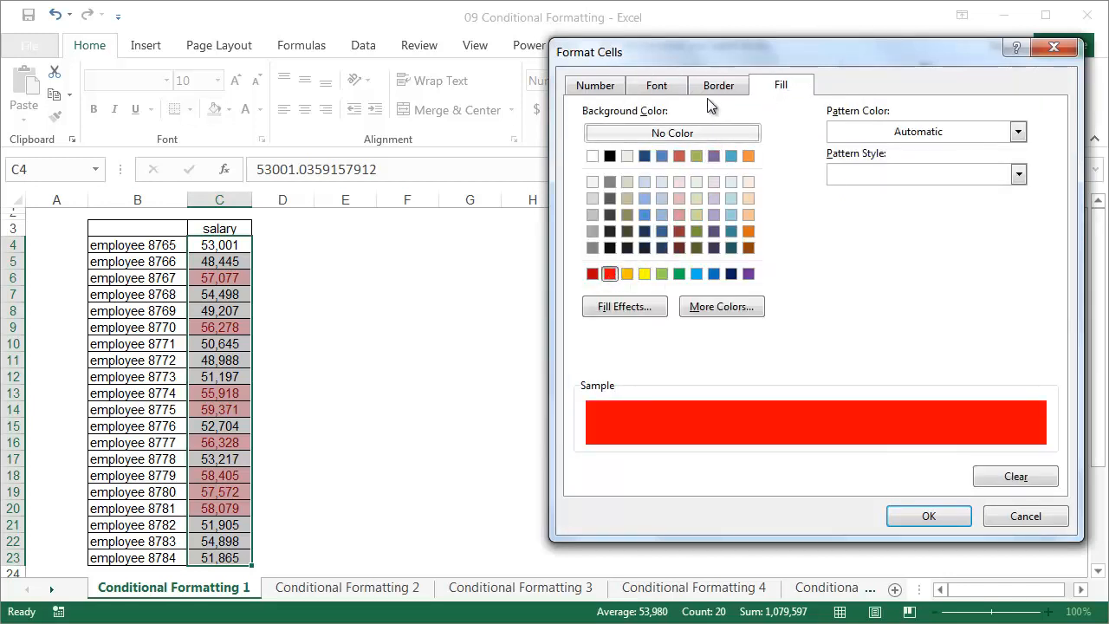
{"action": "left_click", "coordinate": [600, 90]}
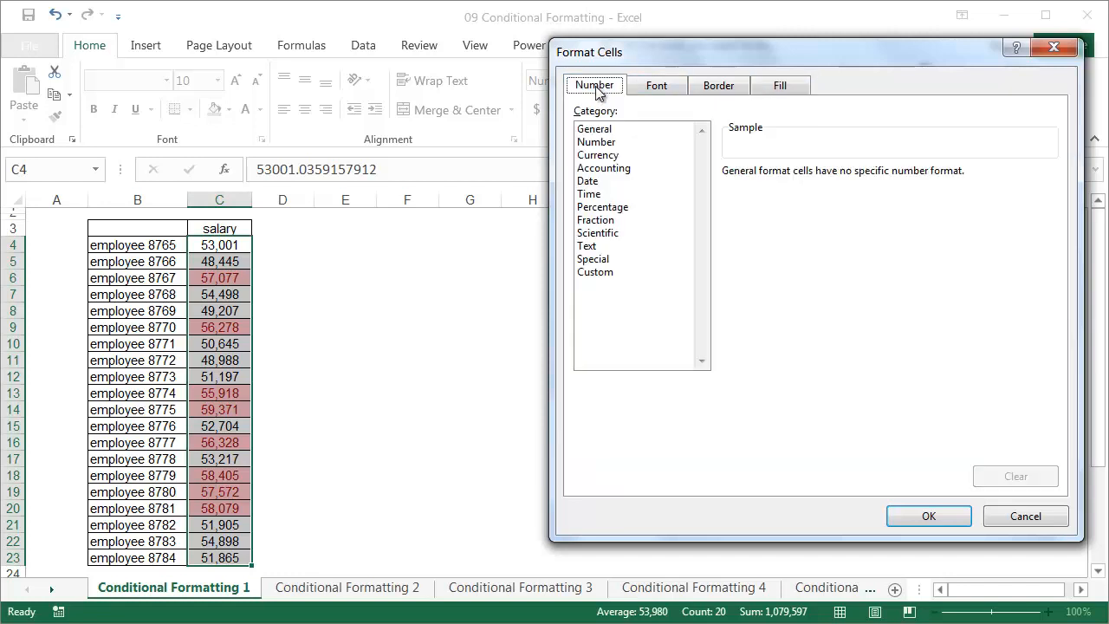
{"action": "left_click", "coordinate": [657, 89]}
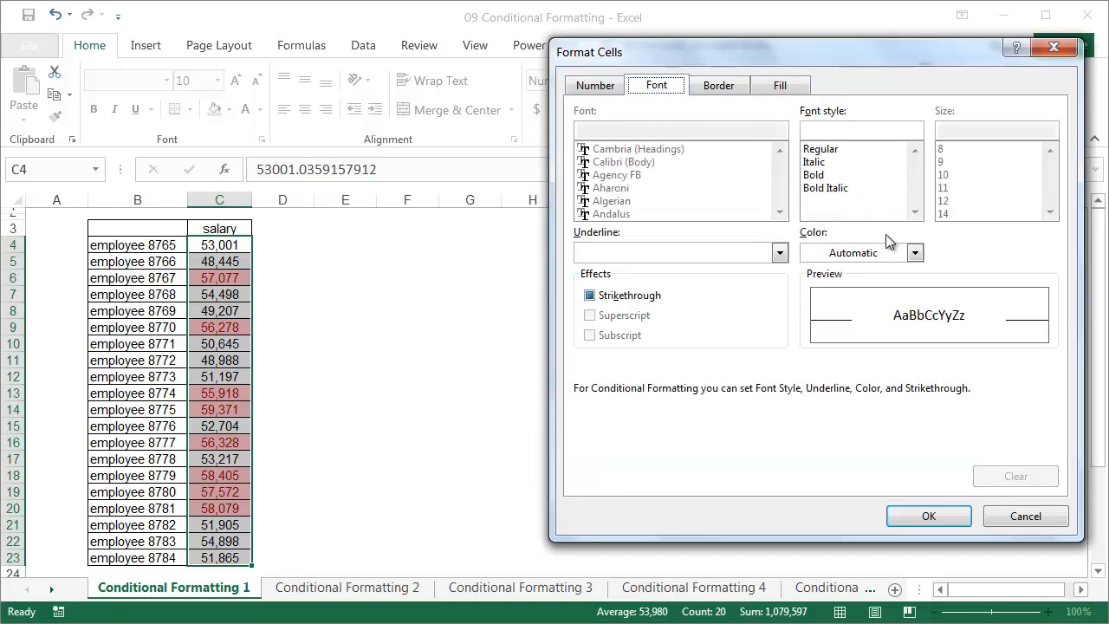
{"action": "left_click", "coordinate": [915, 252]}
{"action": "left_click", "coordinate": [915, 252]}
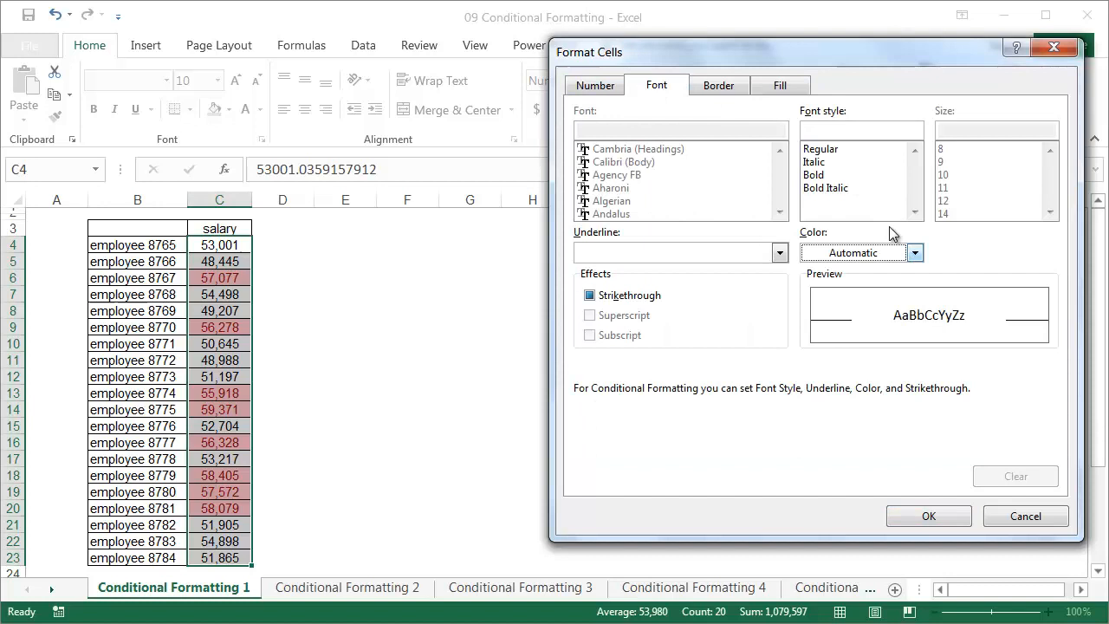
{"action": "left_click", "coordinate": [728, 88]}
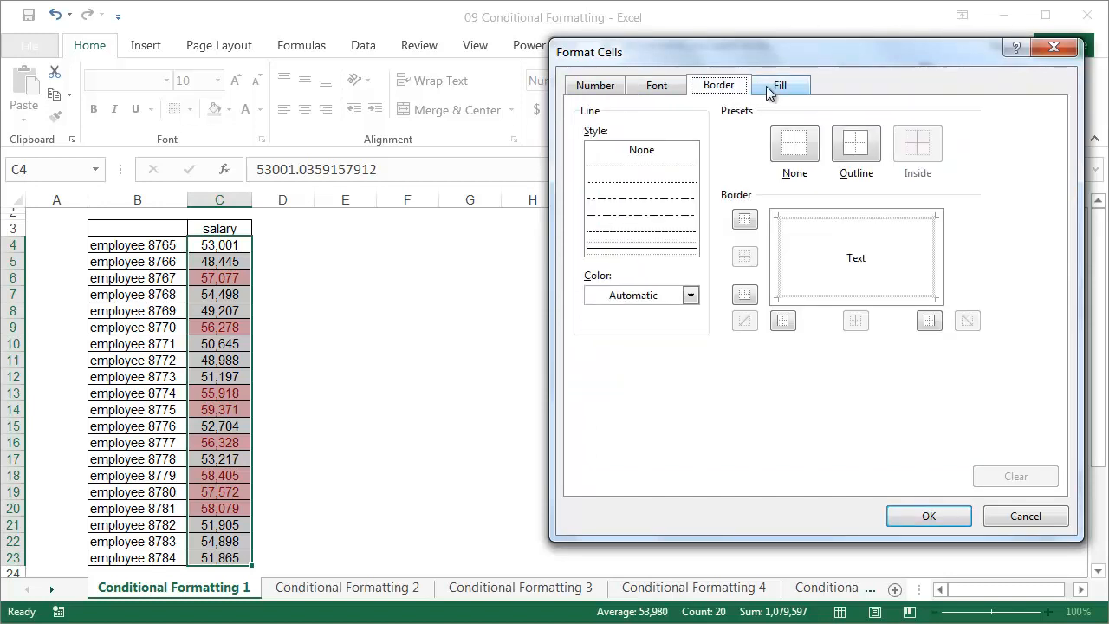
{"action": "left_click", "coordinate": [932, 517]}
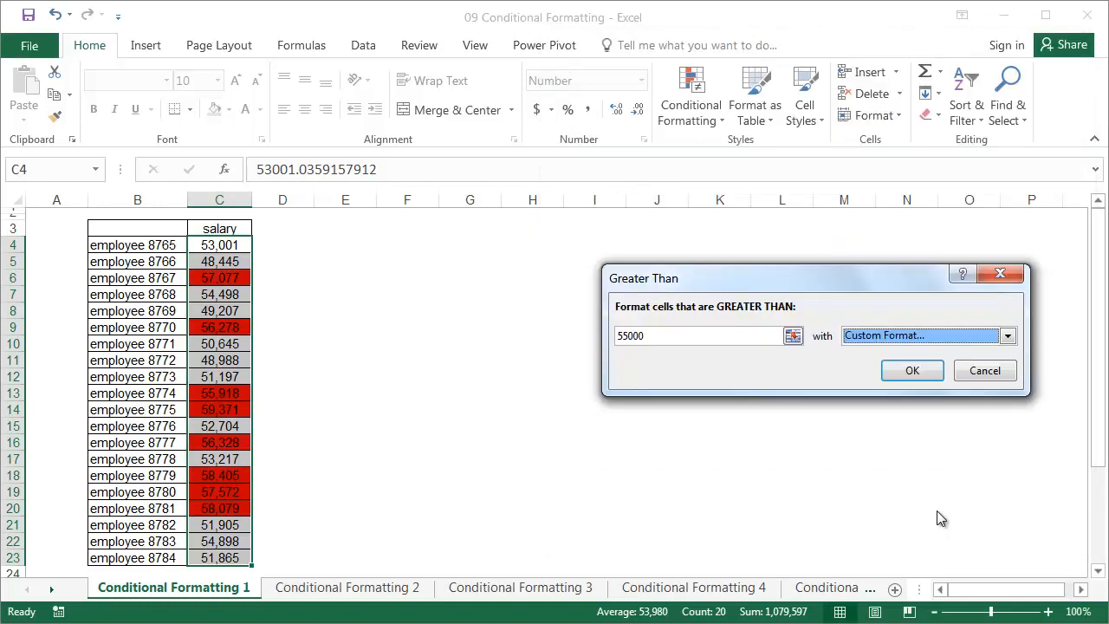
{"action": "left_click", "coordinate": [903, 373]}
{"action": "left_click", "coordinate": [460, 377]}
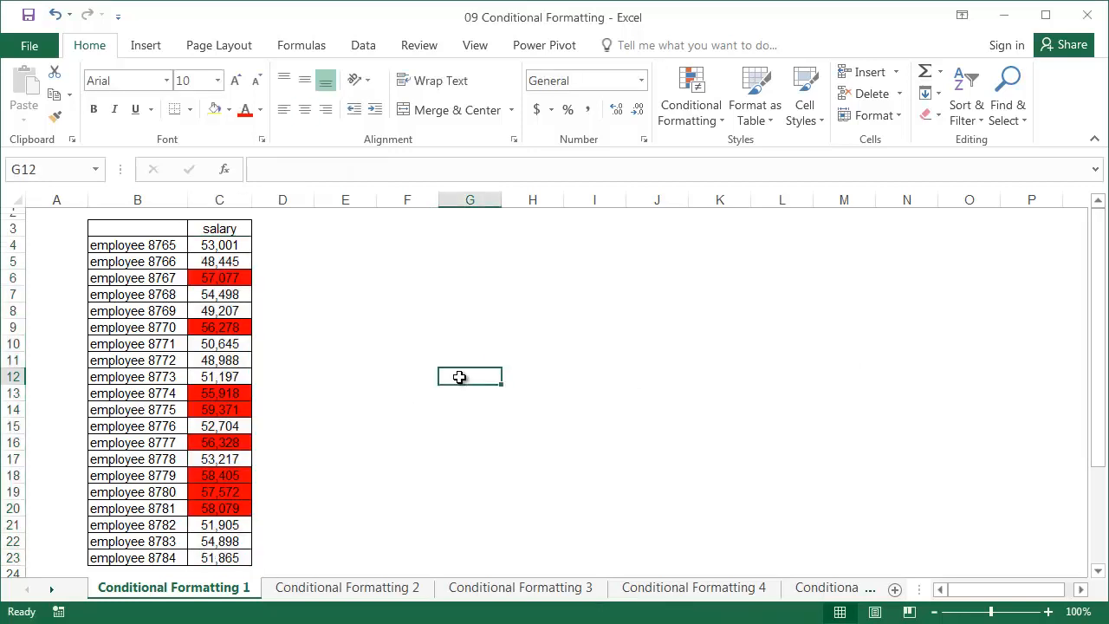
Create a Less Than highlight rule with a threshold of 50000 for the salaries in C4:C23
{"action": "left_click_drag", "start_coordinate": [246, 245], "coordinate": [238, 556]}
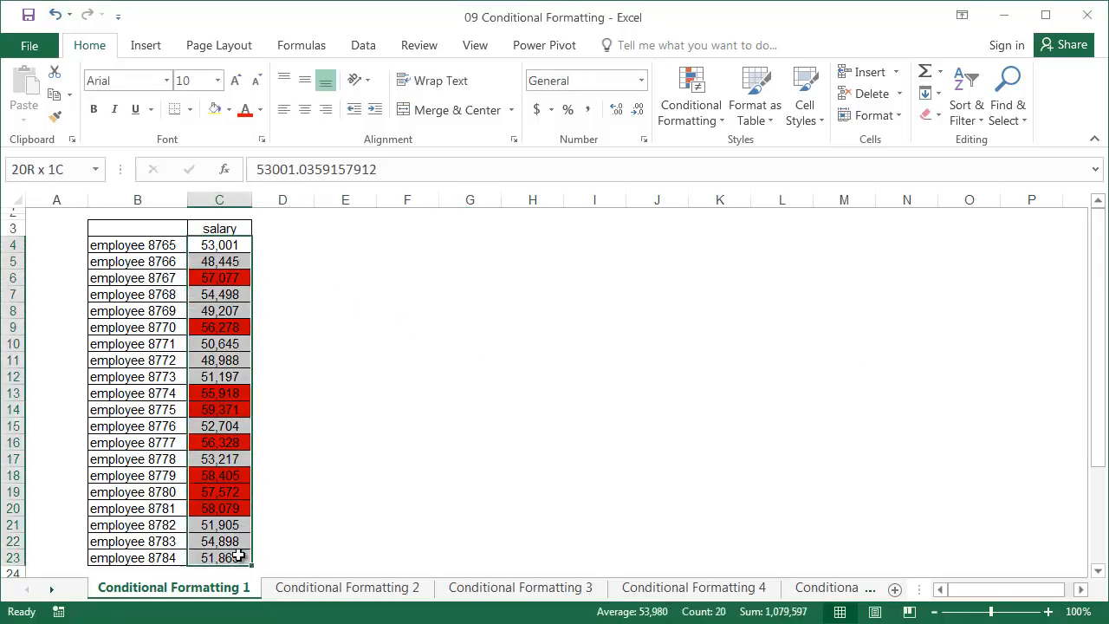
{"action": "left_click", "coordinate": [699, 112]}
{"action": "mouse_move", "coordinate": [823, 154]}
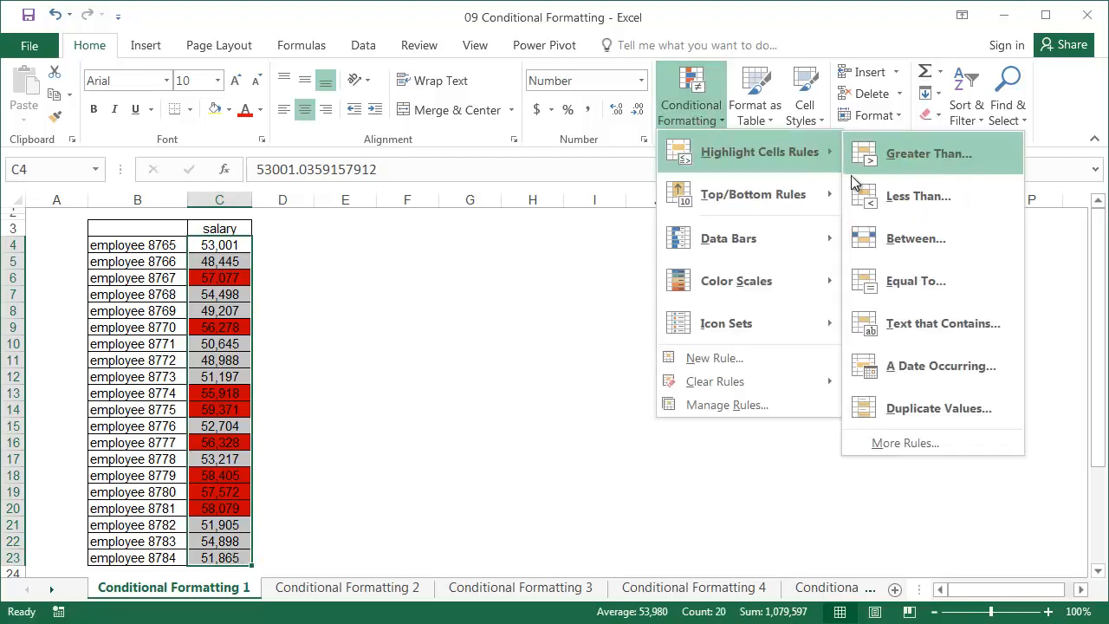
{"action": "left_click", "coordinate": [882, 200]}
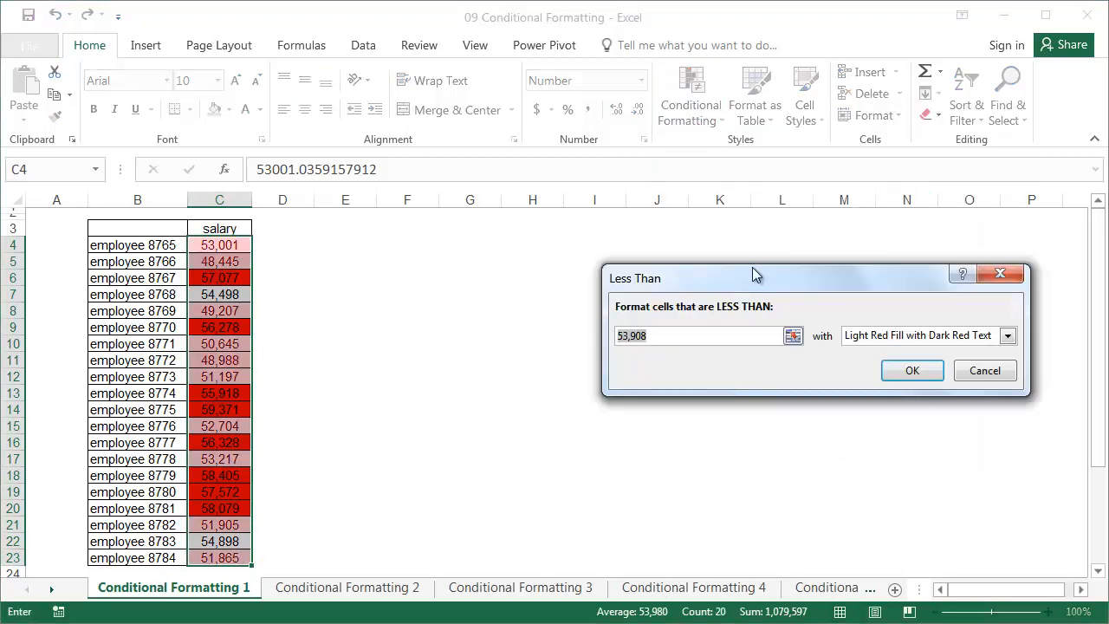
{"action": "type", "text": "50000"}
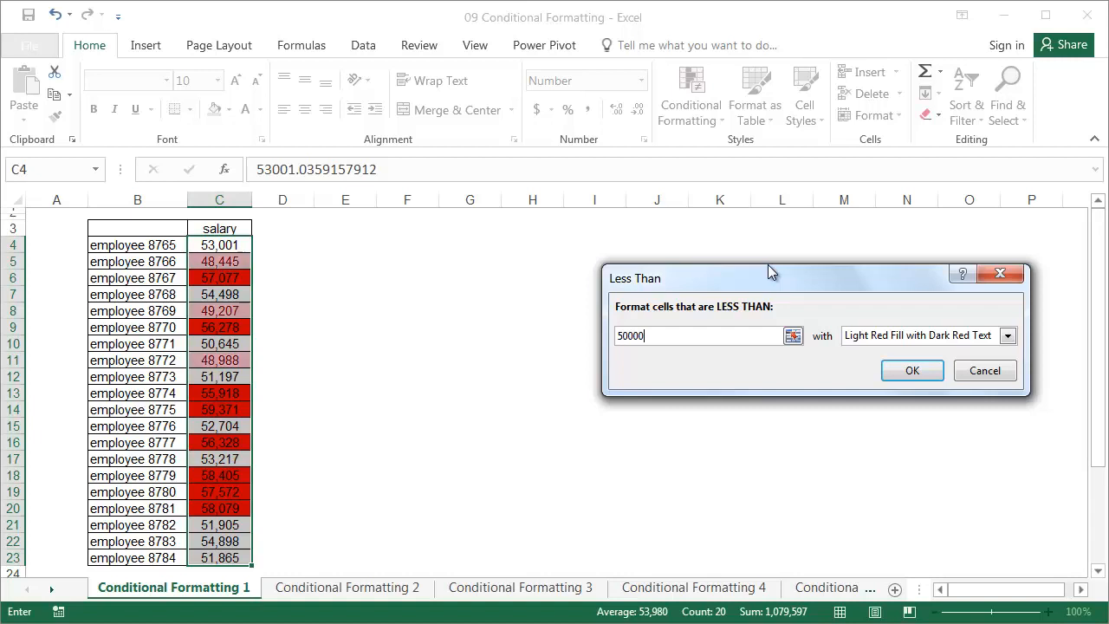
Give the Less Than rule a custom format with a light green font color and apply it
{"action": "left_click", "coordinate": [857, 336]}
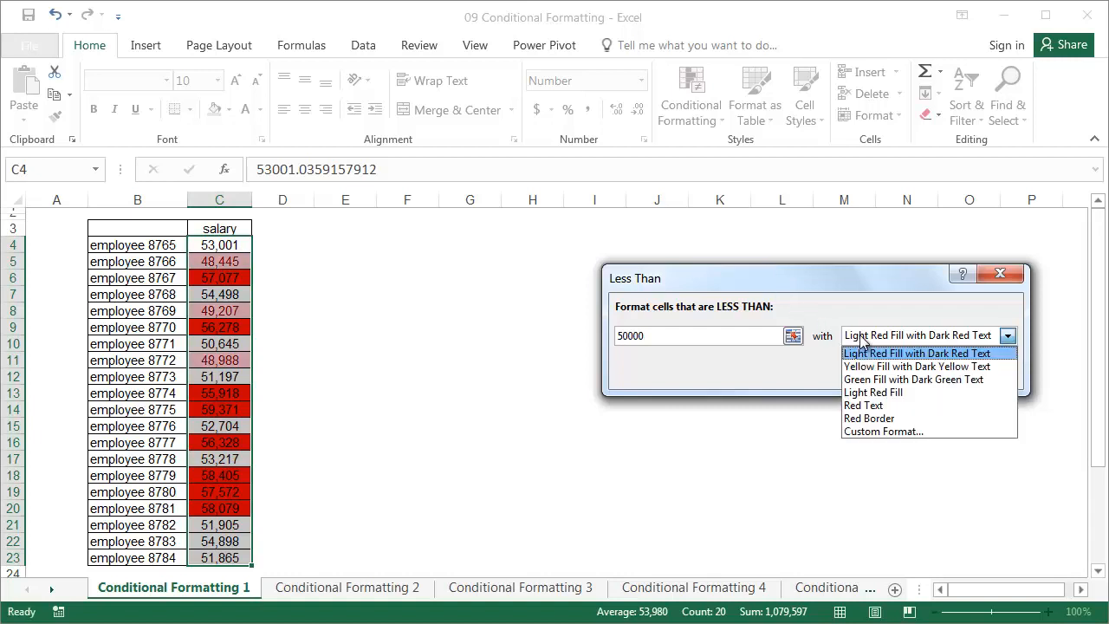
{"action": "left_click", "coordinate": [889, 431]}
{"action": "left_click", "coordinate": [662, 86]}
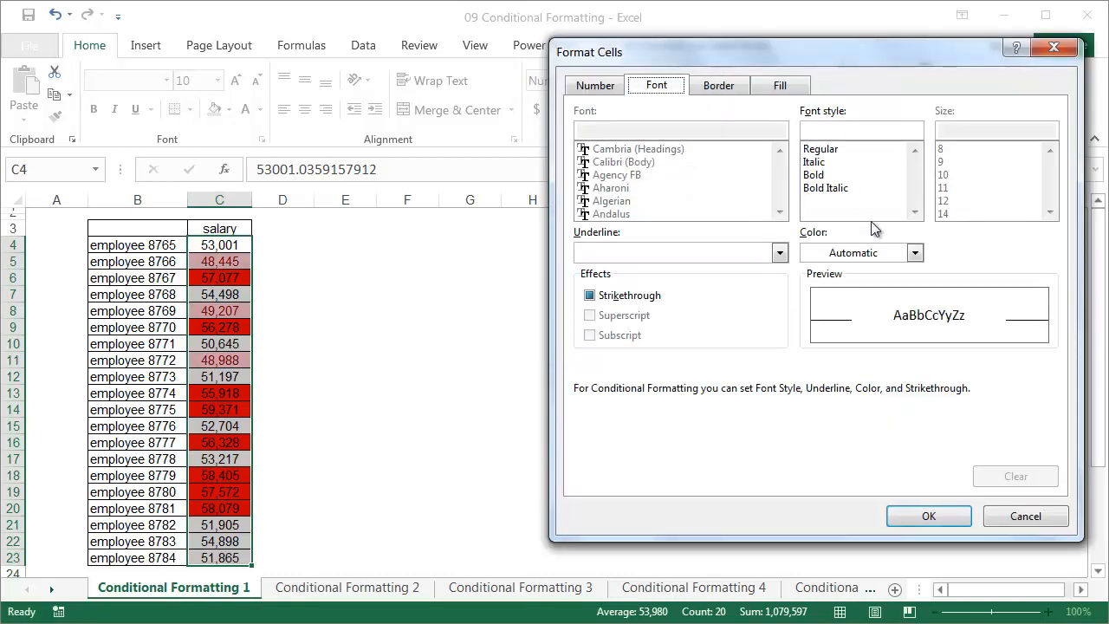
{"action": "left_click", "coordinate": [893, 255]}
{"action": "left_click", "coordinate": [872, 423]}
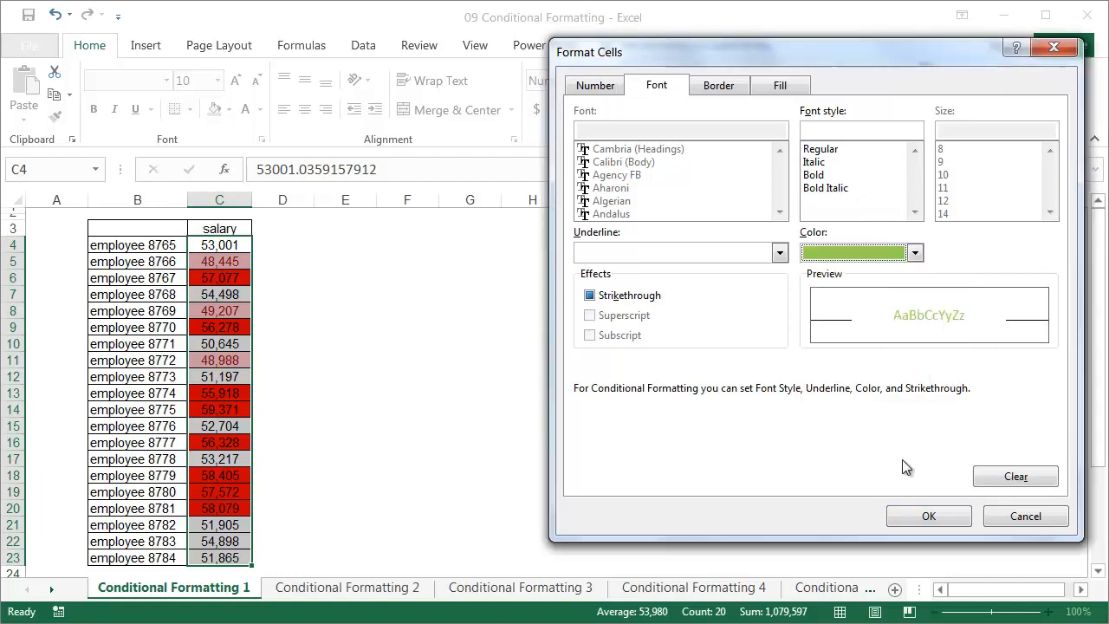
{"action": "left_click", "coordinate": [926, 513]}
{"action": "left_click", "coordinate": [909, 369]}
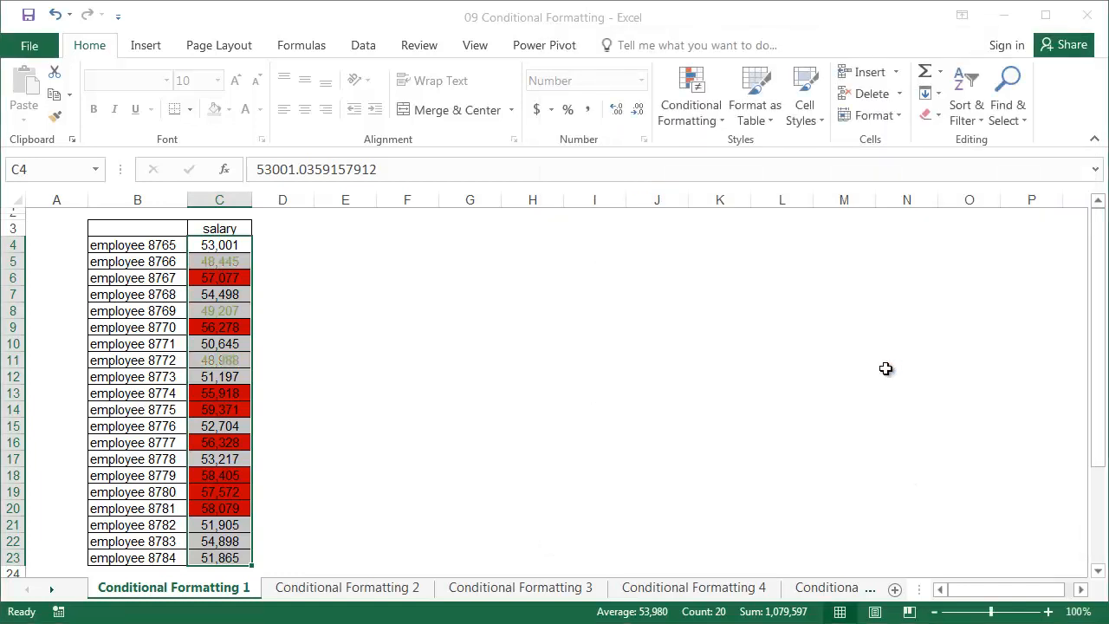
{"action": "left_click", "coordinate": [368, 359]}
{"action": "left_click", "coordinate": [243, 358]}
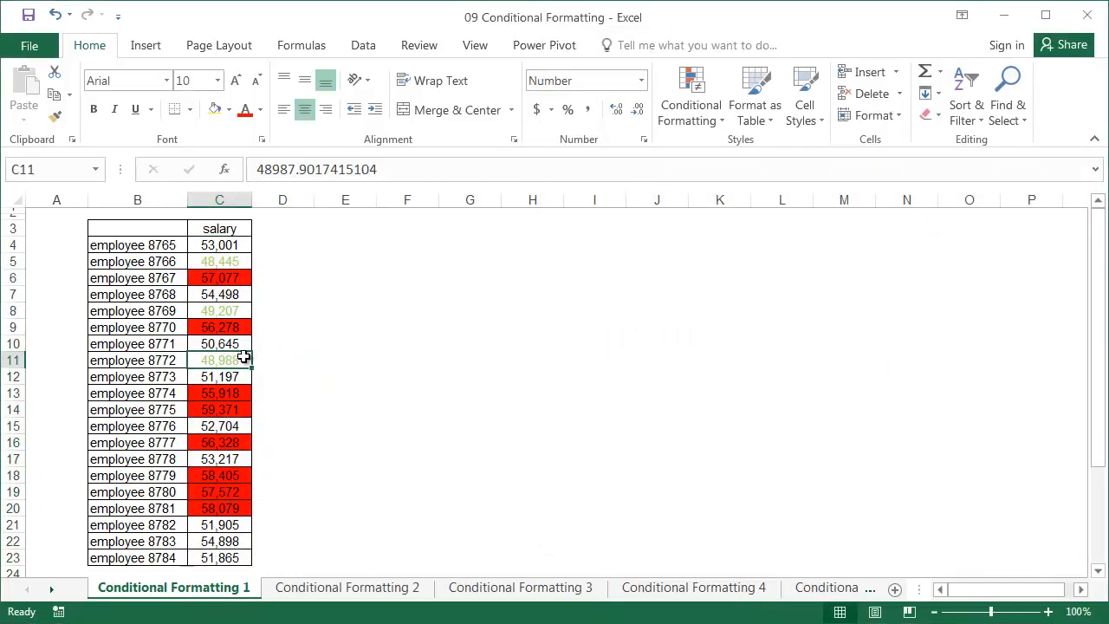
Manually set the fill color of salary cell C6 to yellow
{"action": "left_click", "coordinate": [239, 276]}
{"action": "right_click", "coordinate": [243, 279]}
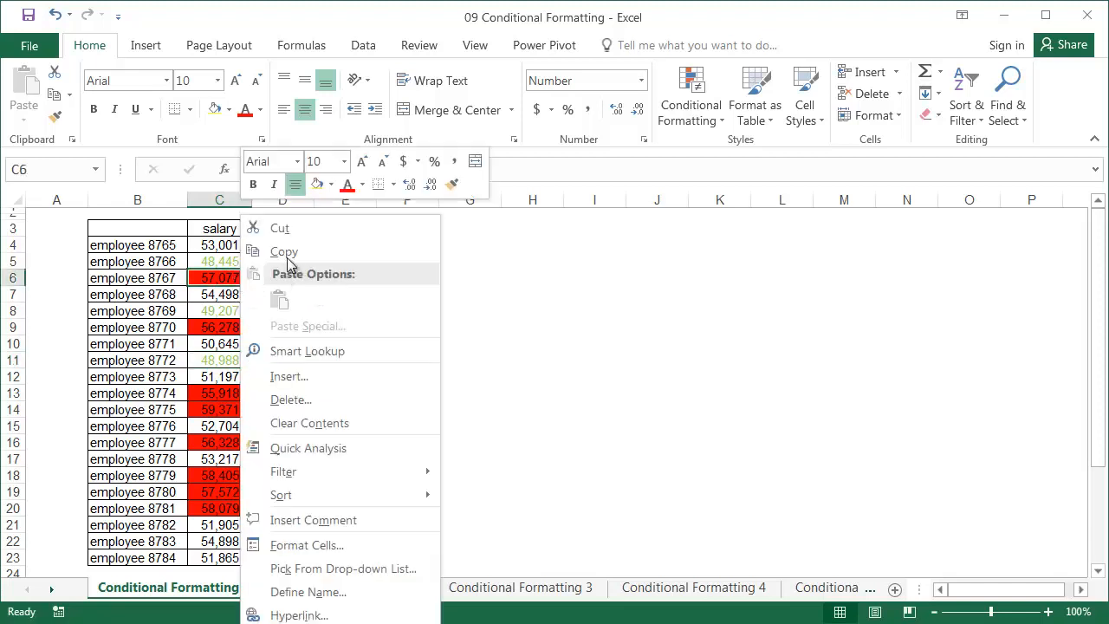
{"action": "left_click", "coordinate": [332, 184]}
{"action": "left_click", "coordinate": [364, 330]}
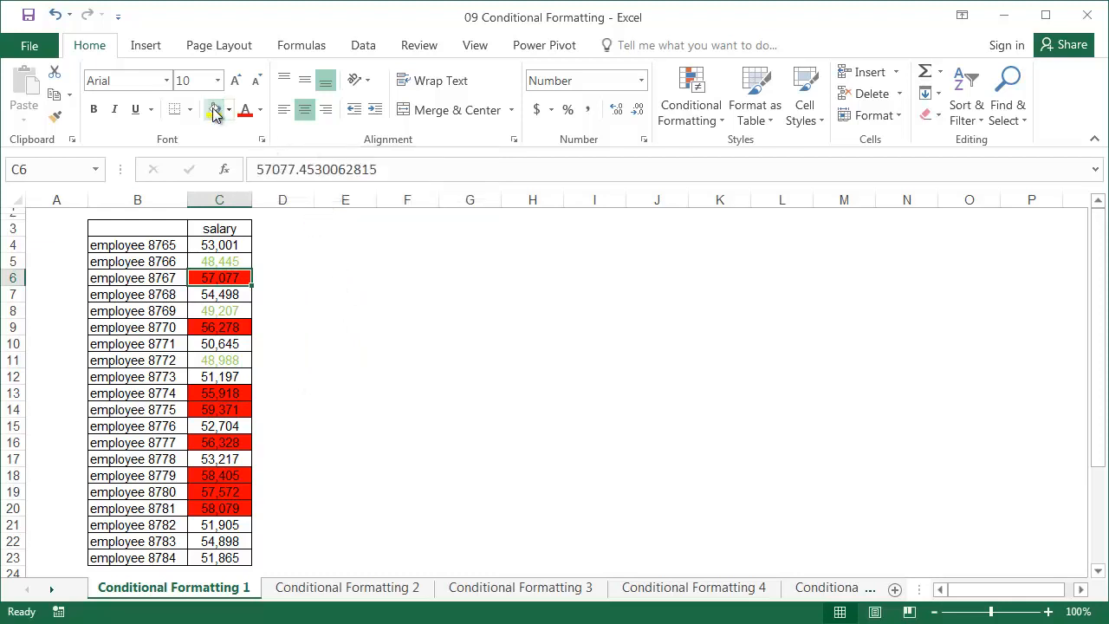
{"action": "left_click", "coordinate": [292, 277]}
{"action": "left_click", "coordinate": [322, 275]}
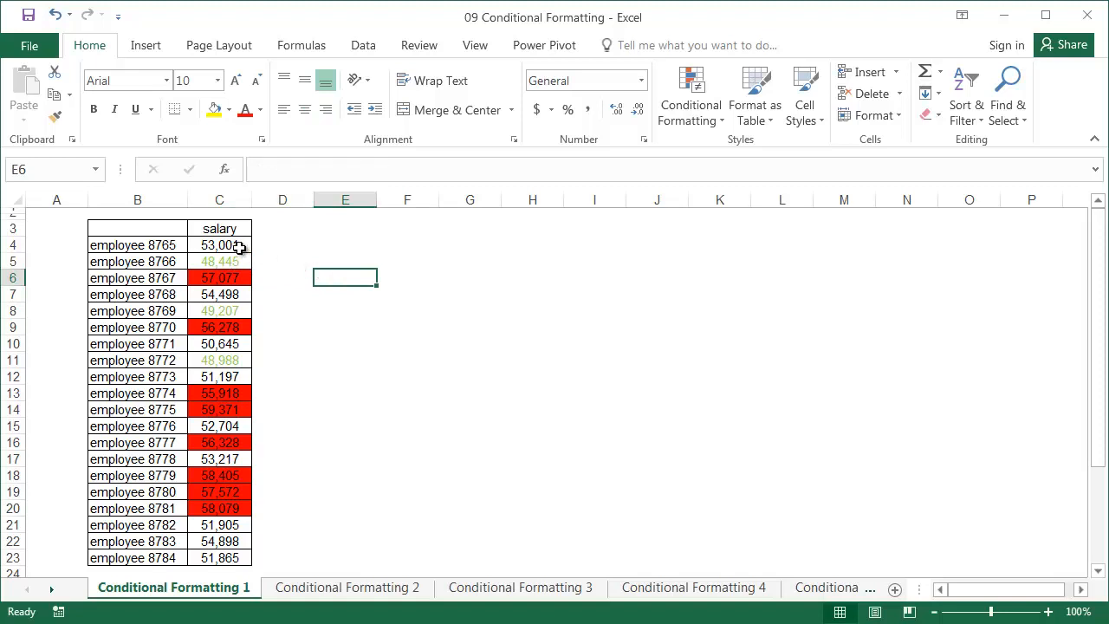
Clear the conditional formatting rules from the selected salary cells C4:C23
{"action": "left_click_drag", "start_coordinate": [240, 245], "coordinate": [246, 555]}
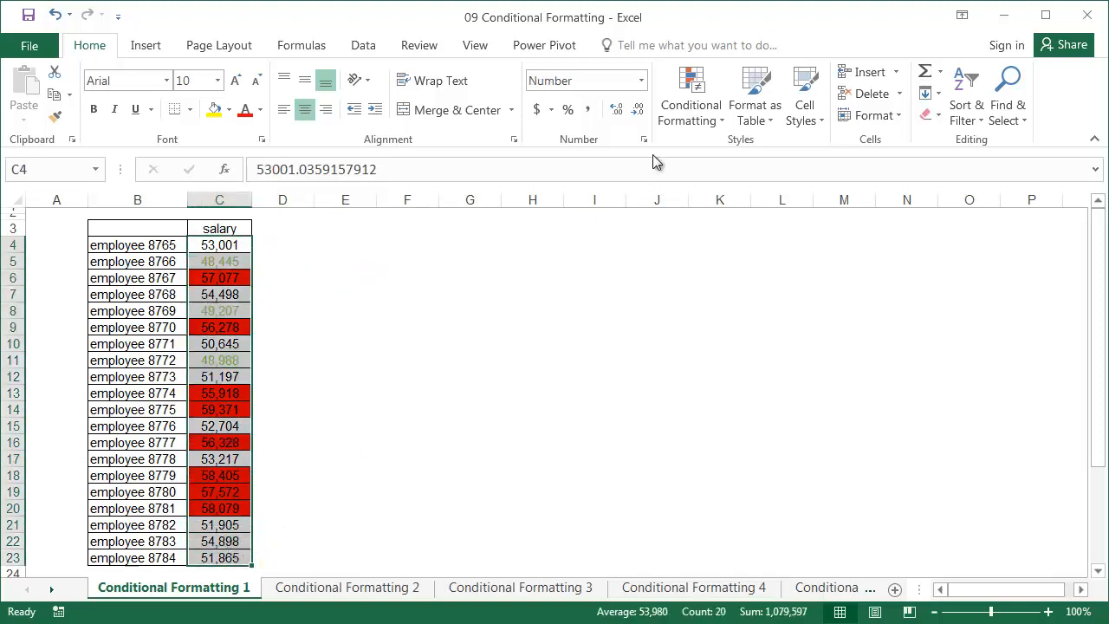
{"action": "left_click", "coordinate": [686, 122]}
{"action": "mouse_move", "coordinate": [743, 386]}
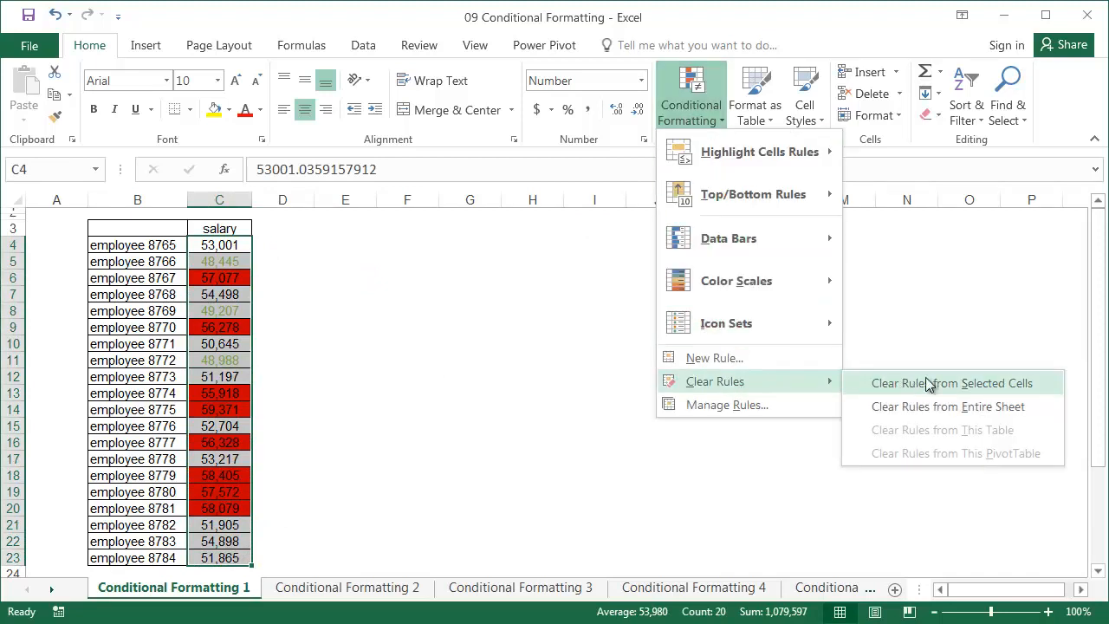
{"action": "left_click", "coordinate": [1031, 386]}
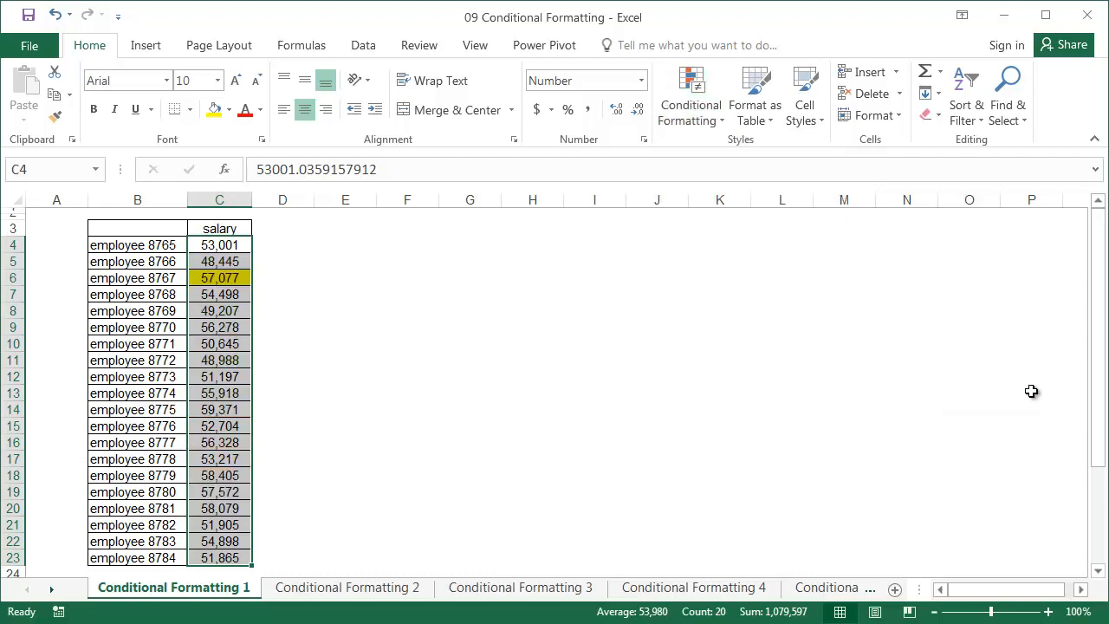
{"action": "left_click", "coordinate": [221, 278]}
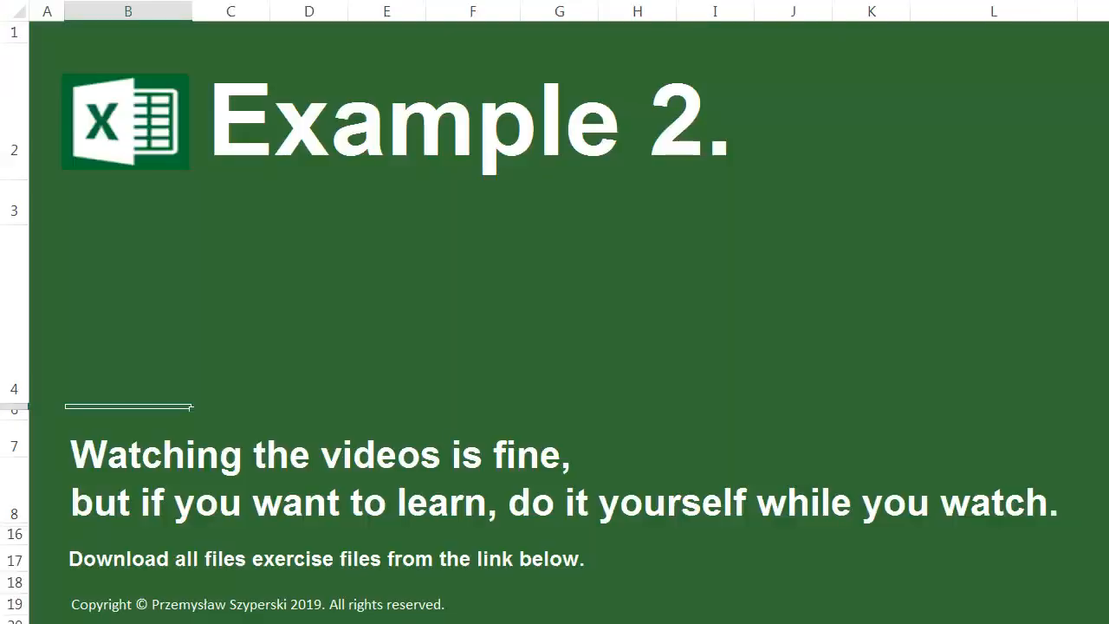
Examine the formula behind the error in the change % cell E10 on the Conditional Formatting 2 sheet
{"action": "key", "text": "Down"}
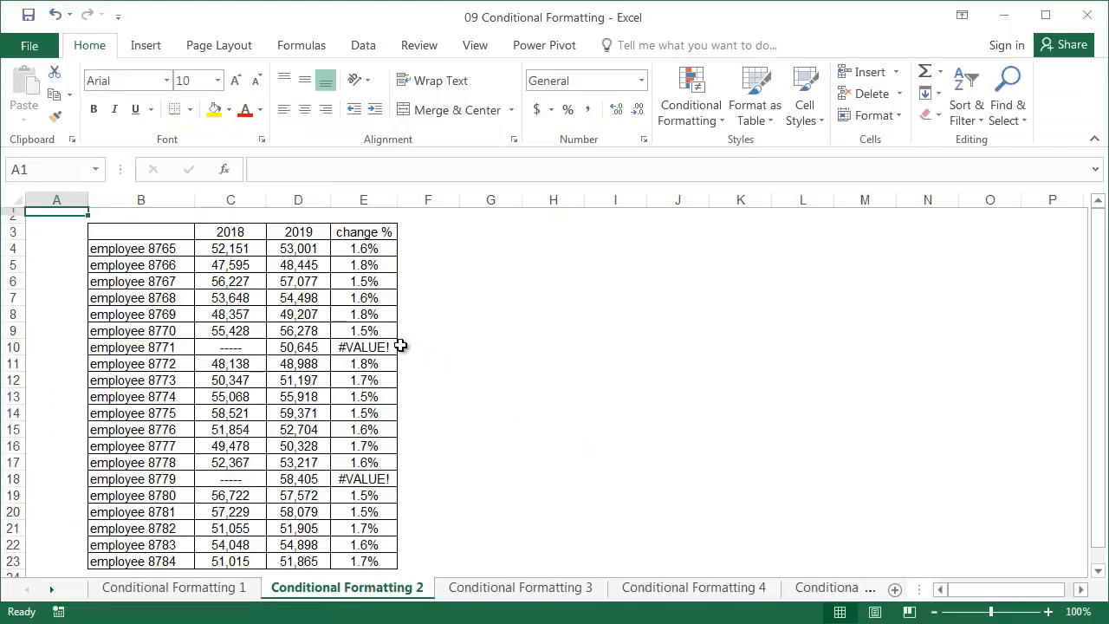
{"action": "left_click", "coordinate": [393, 346]}
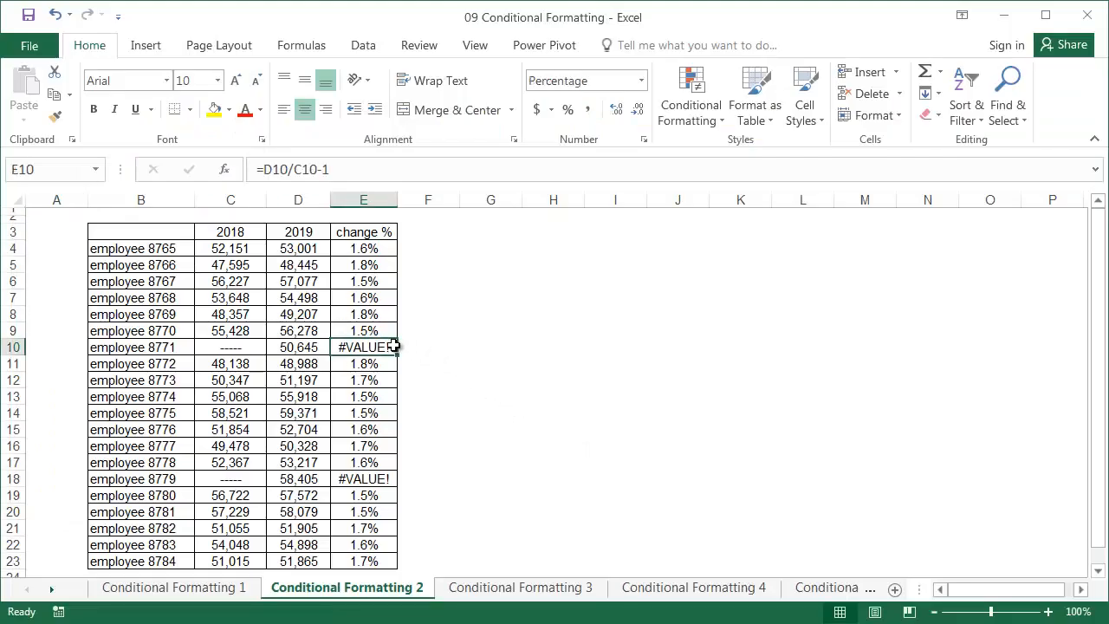
Compare the formulas behind the change % cells E4, E10 and E18 to examine the error values
{"action": "left_click", "coordinate": [383, 477]}
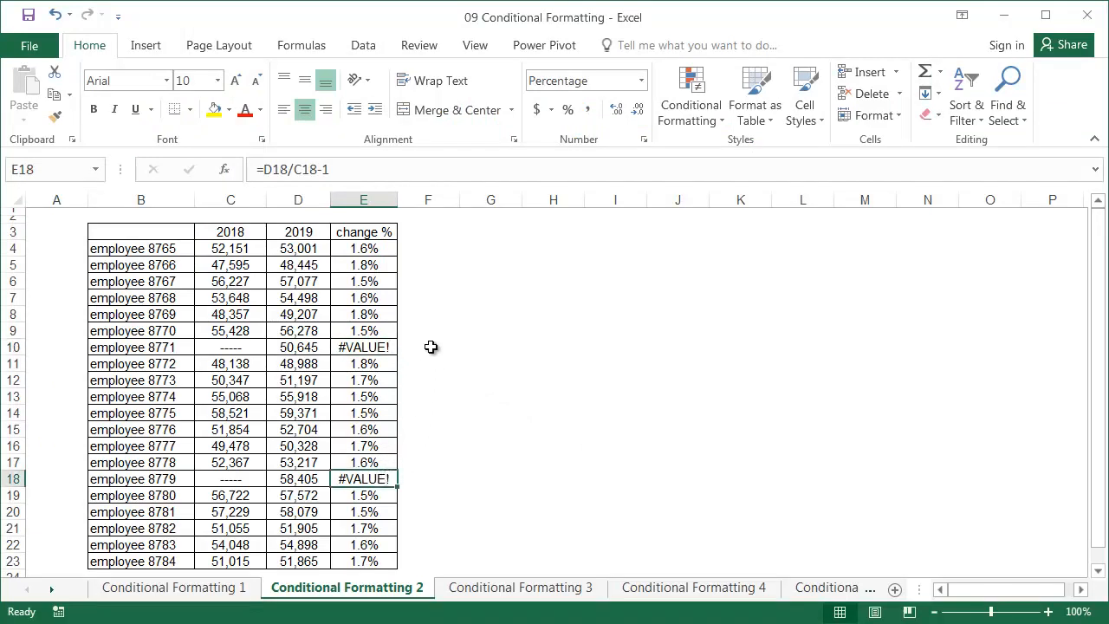
{"action": "left_click", "coordinate": [387, 232]}
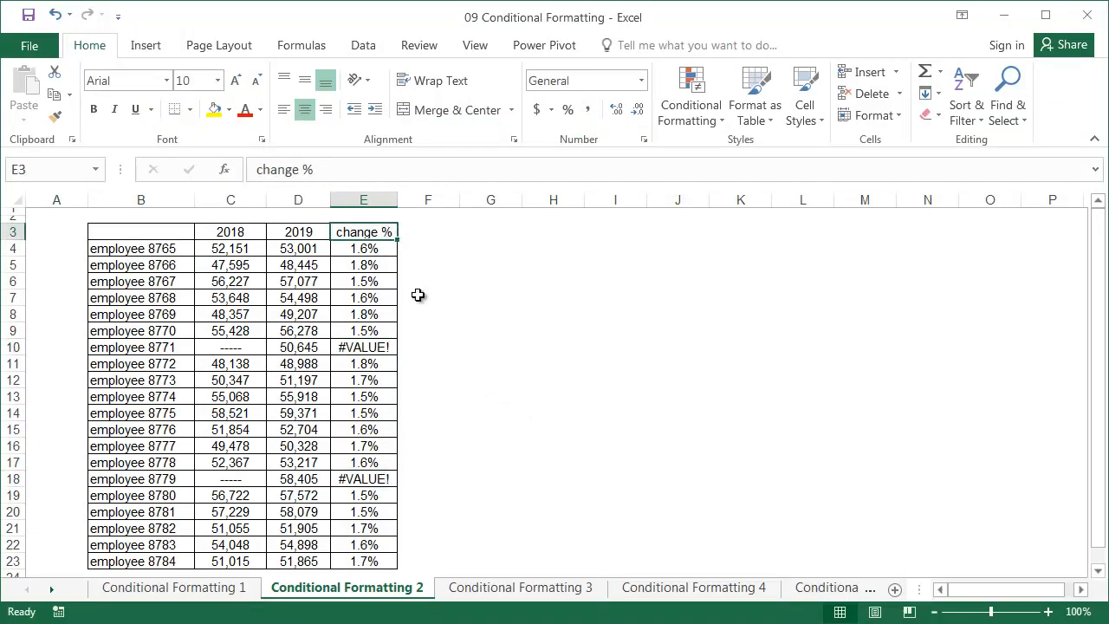
{"action": "left_click", "coordinate": [390, 255]}
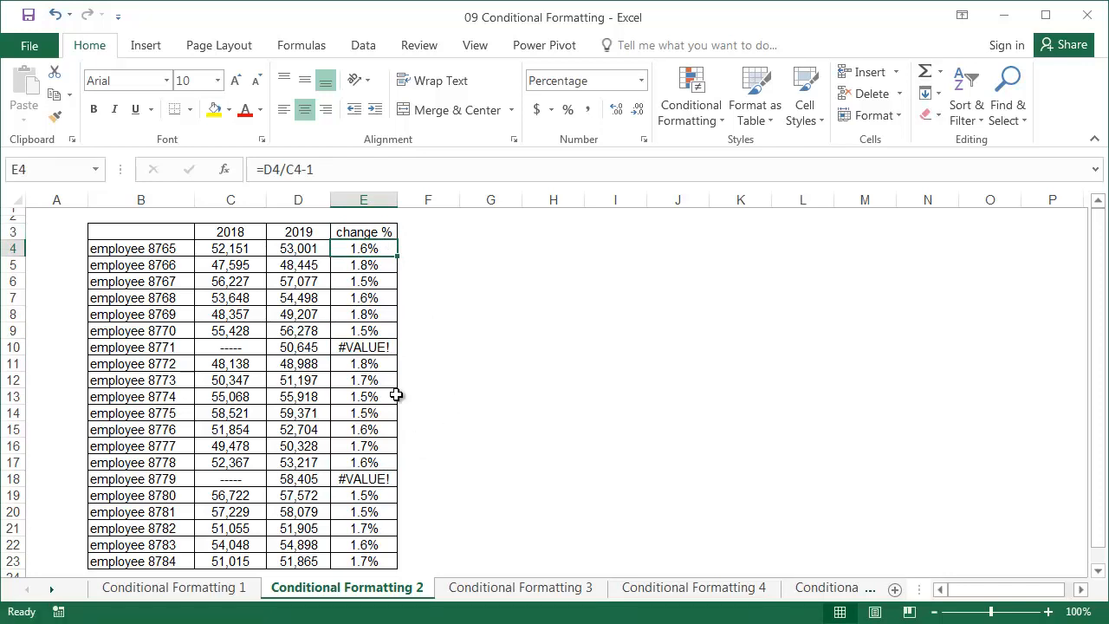
{"action": "left_click", "coordinate": [365, 346]}
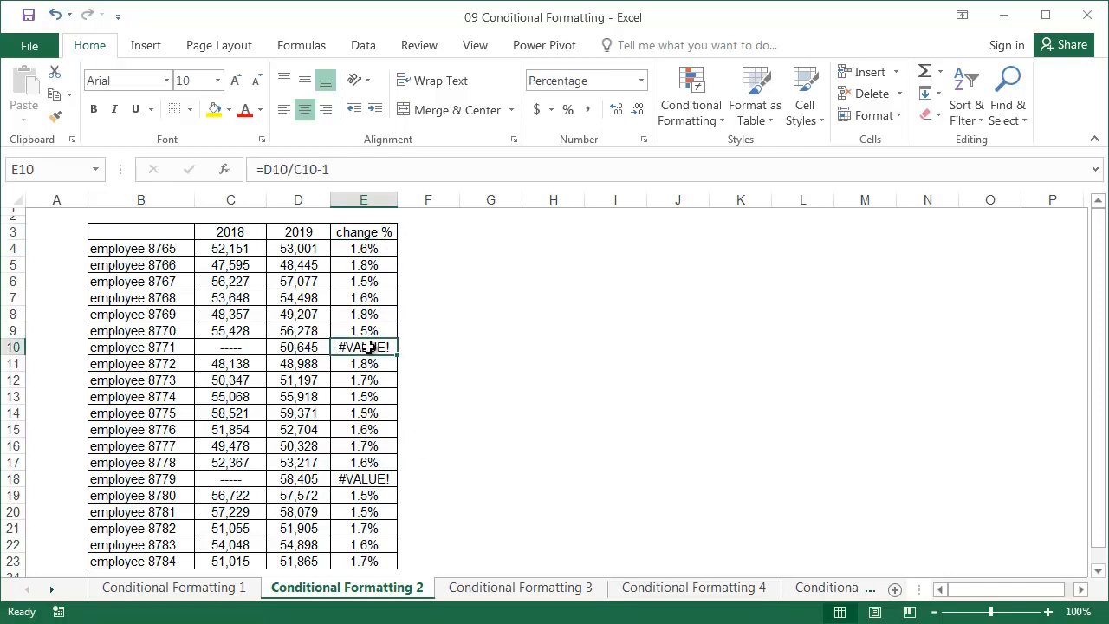
{"action": "left_click", "coordinate": [374, 479]}
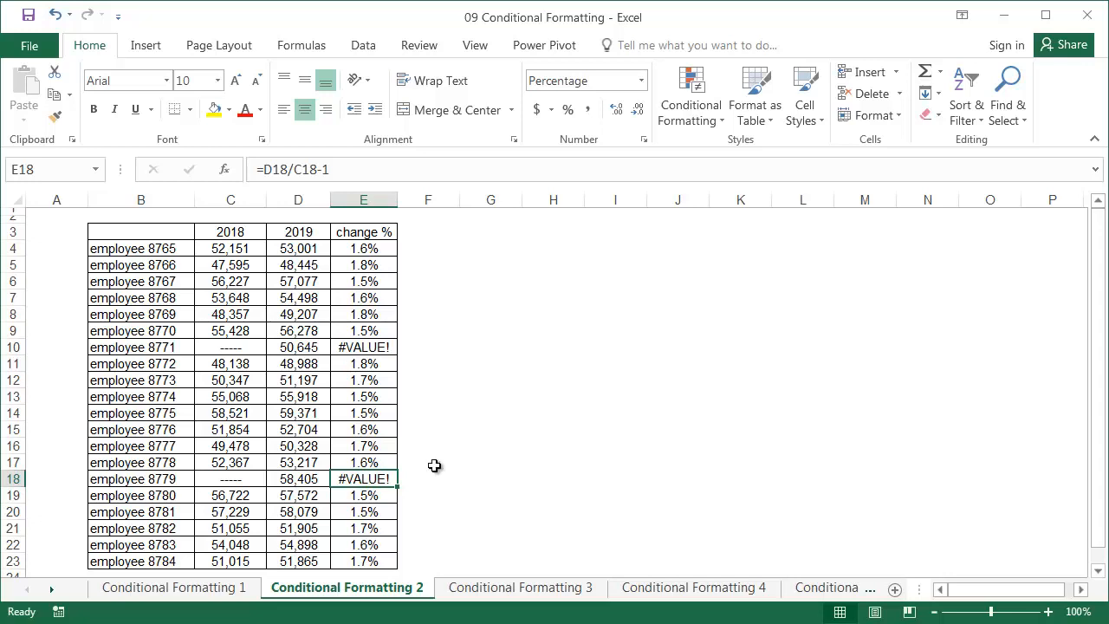
{"action": "left_click", "coordinate": [364, 248]}
Start a new conditional formatting rule for the whole sheet that formats only cells containing Errors
{"action": "left_click", "coordinate": [14, 200]}
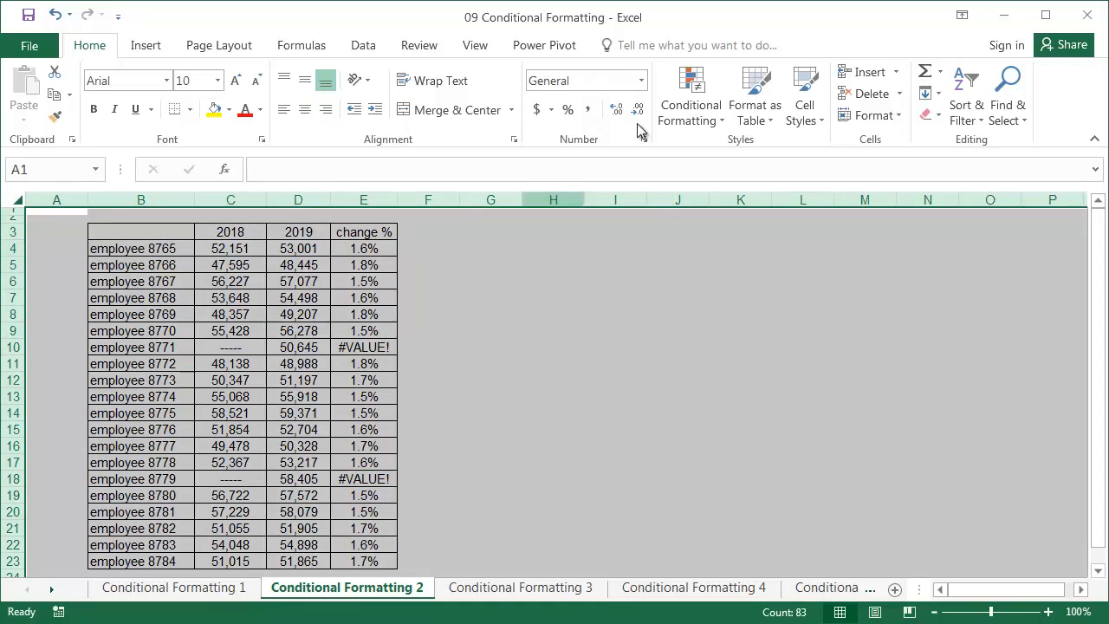
{"action": "left_click", "coordinate": [686, 109]}
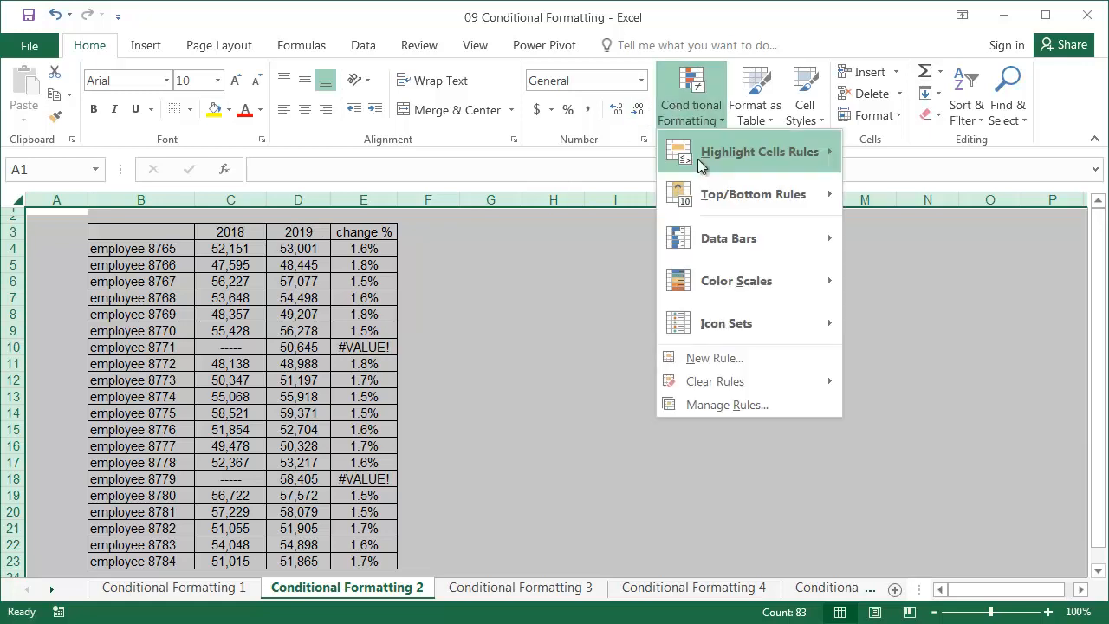
{"action": "left_click", "coordinate": [730, 357]}
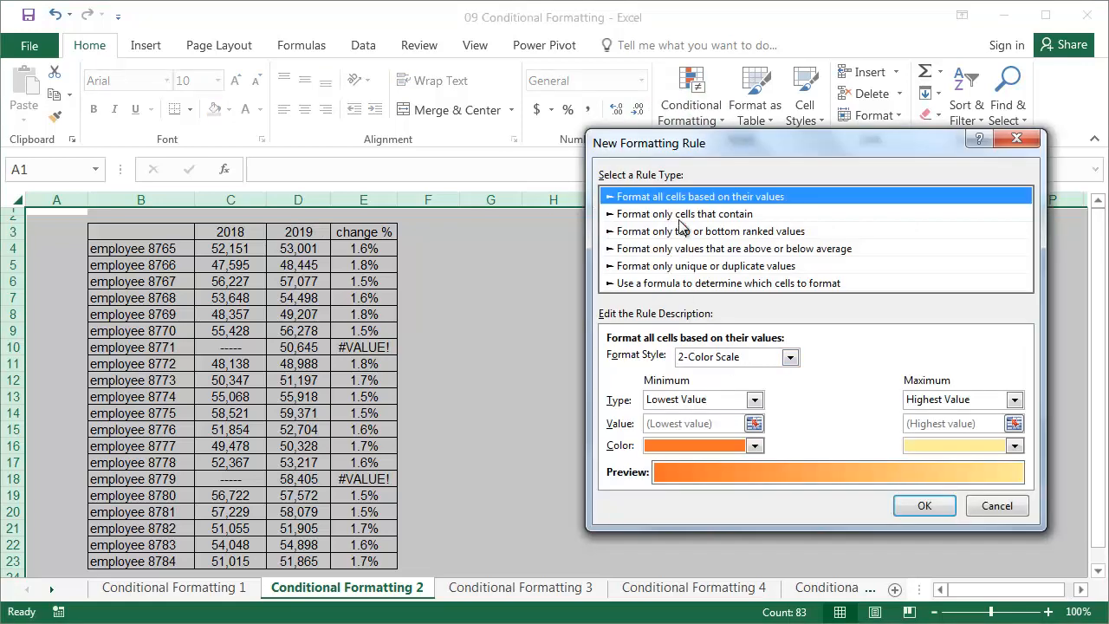
{"action": "left_click", "coordinate": [680, 223]}
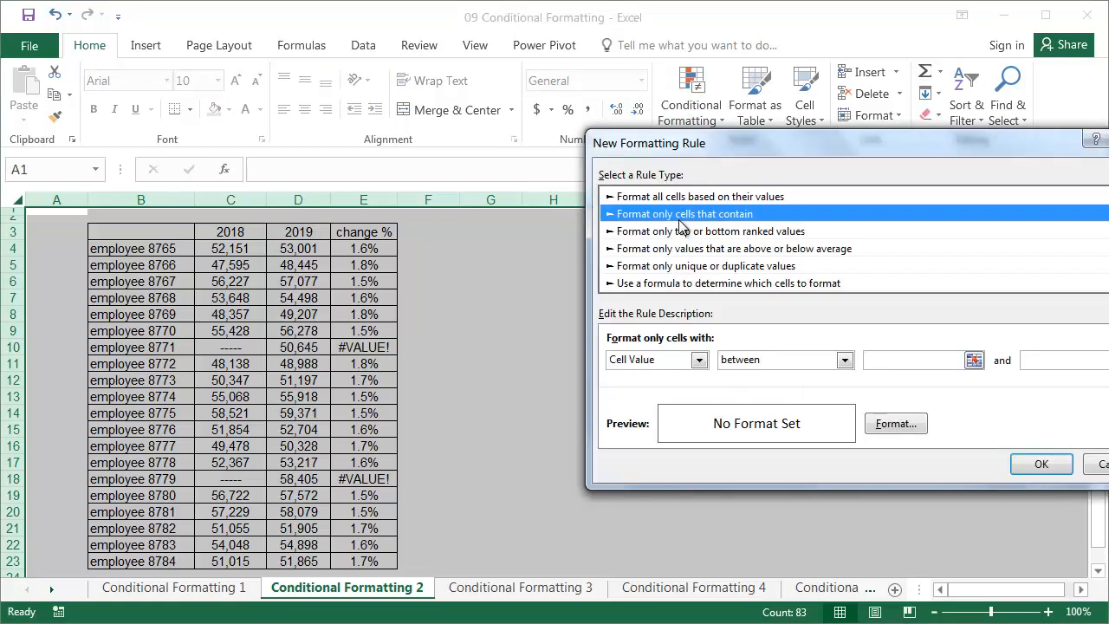
{"action": "left_click", "coordinate": [699, 360]}
{"action": "left_click", "coordinate": [668, 443]}
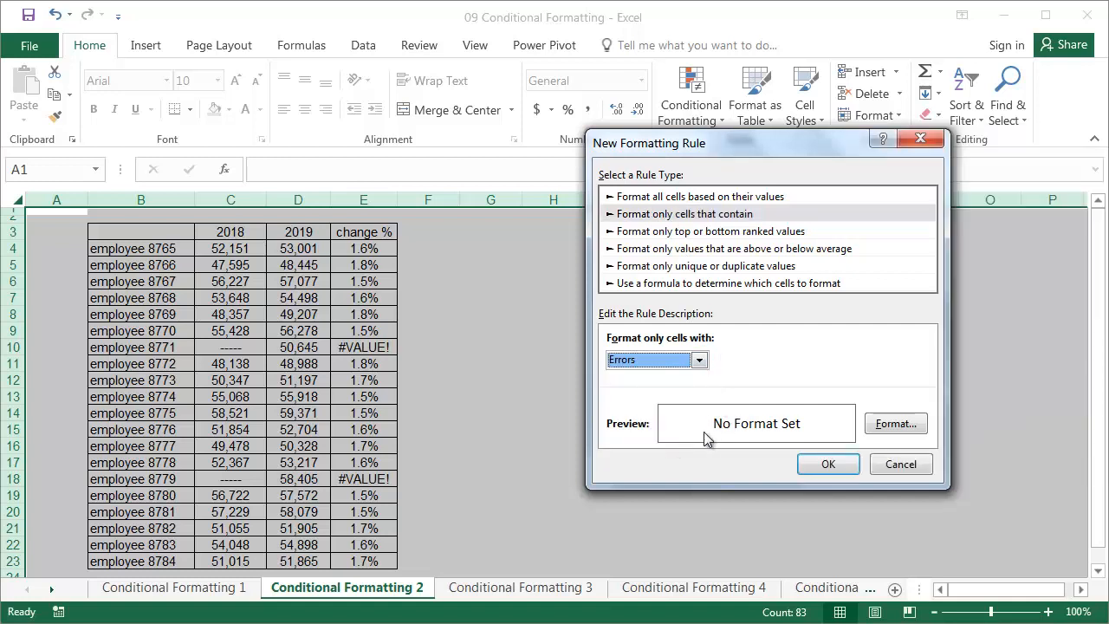
Give the error rule a white font color and apply it to the sheet
{"action": "left_click", "coordinate": [901, 424]}
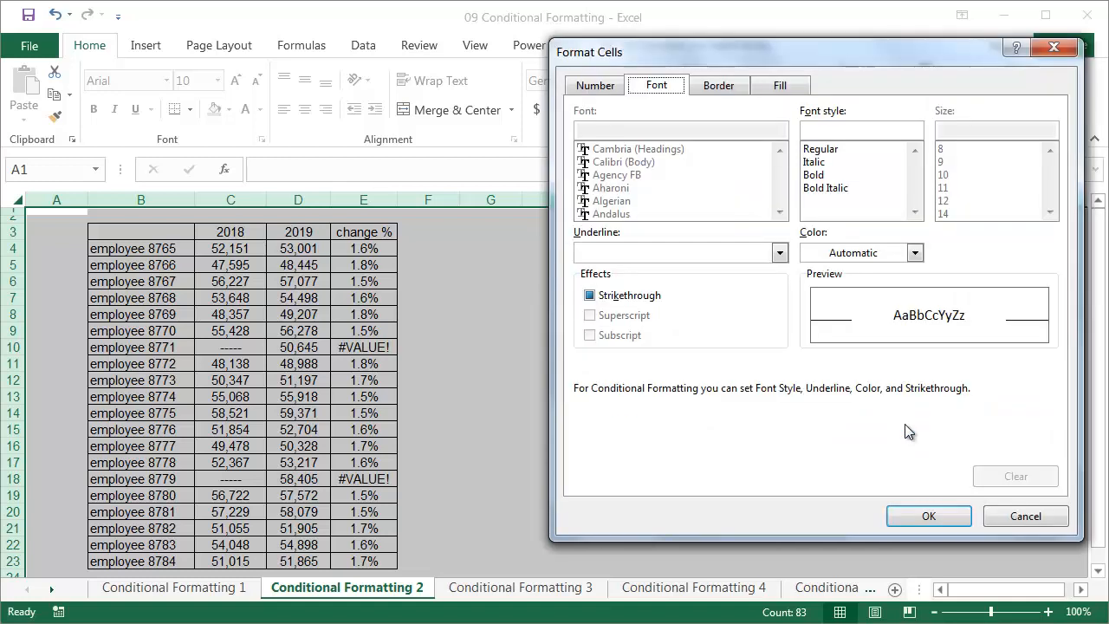
{"action": "left_click", "coordinate": [914, 254]}
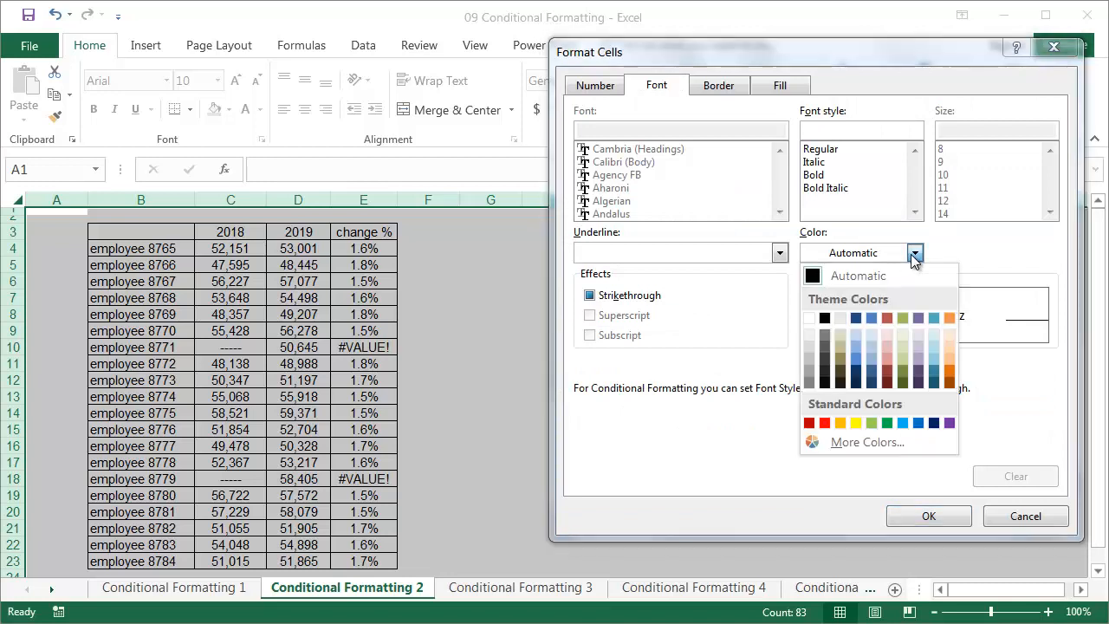
{"action": "left_click", "coordinate": [810, 318]}
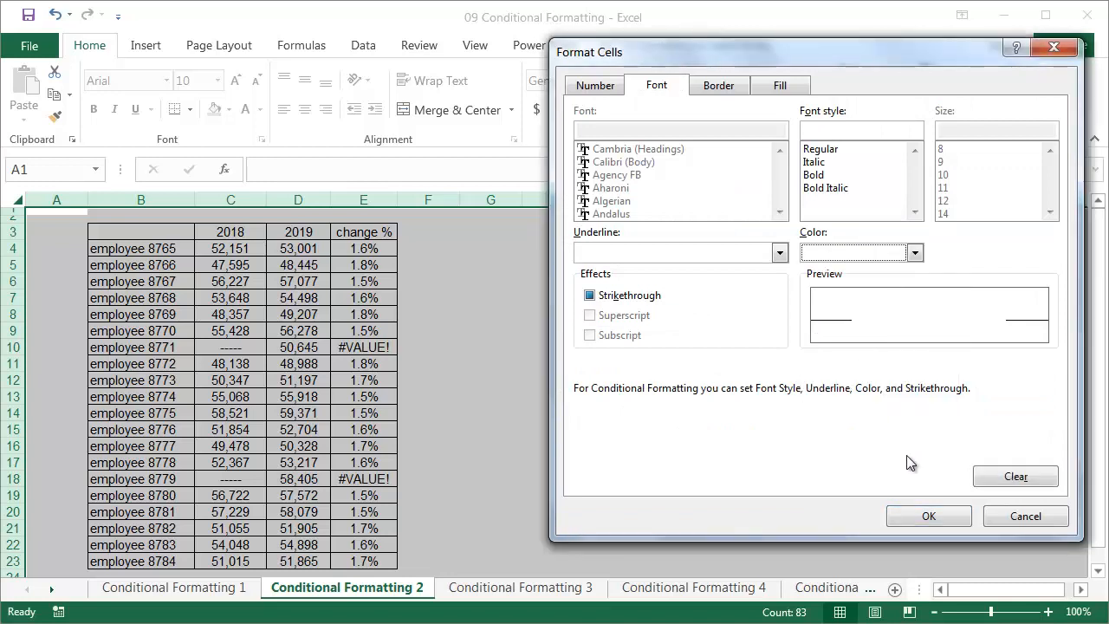
{"action": "left_click", "coordinate": [928, 516]}
{"action": "left_click", "coordinate": [839, 465]}
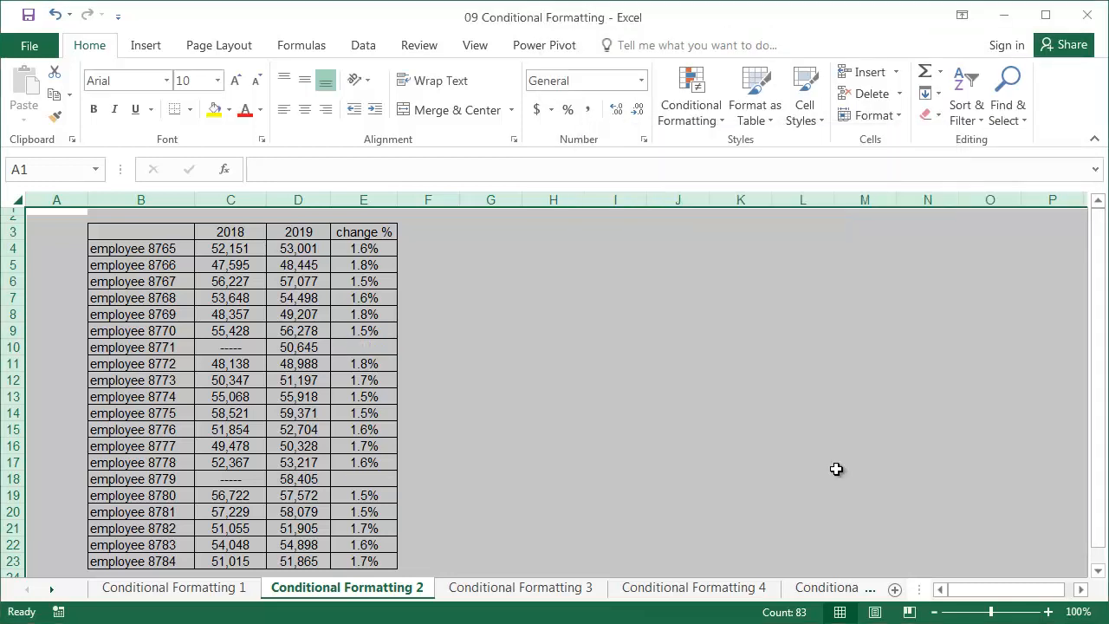
{"action": "left_click", "coordinate": [498, 379]}
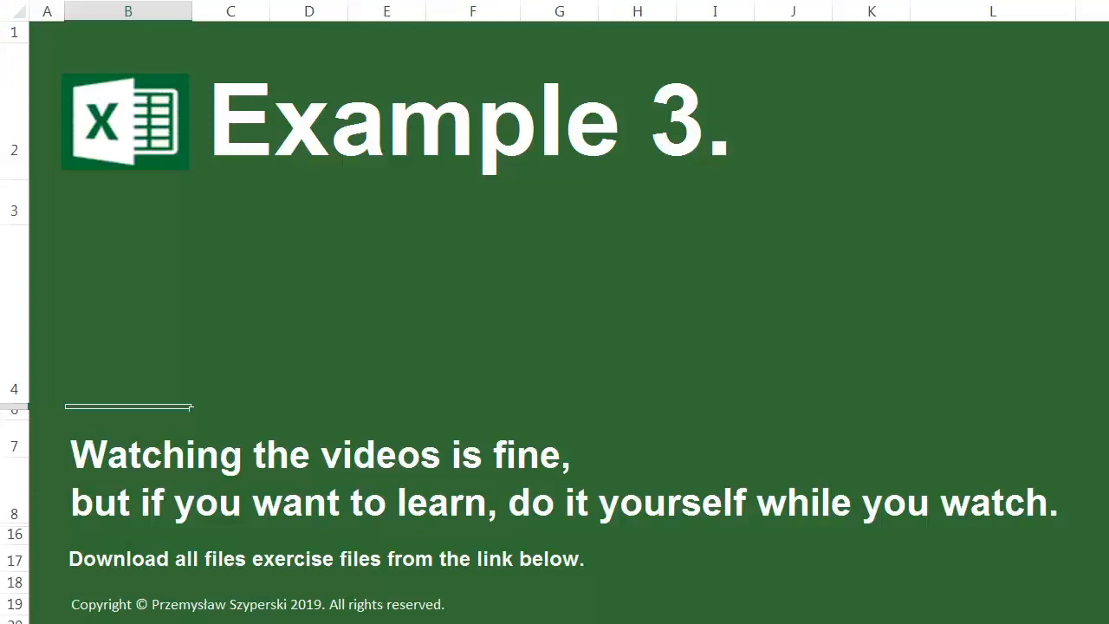
On the Conditional Formatting 3 sheet, apply the green, yellow and red three-arrow icon set to the change values D5:D12
{"action": "left_click", "coordinate": [570, 467]}
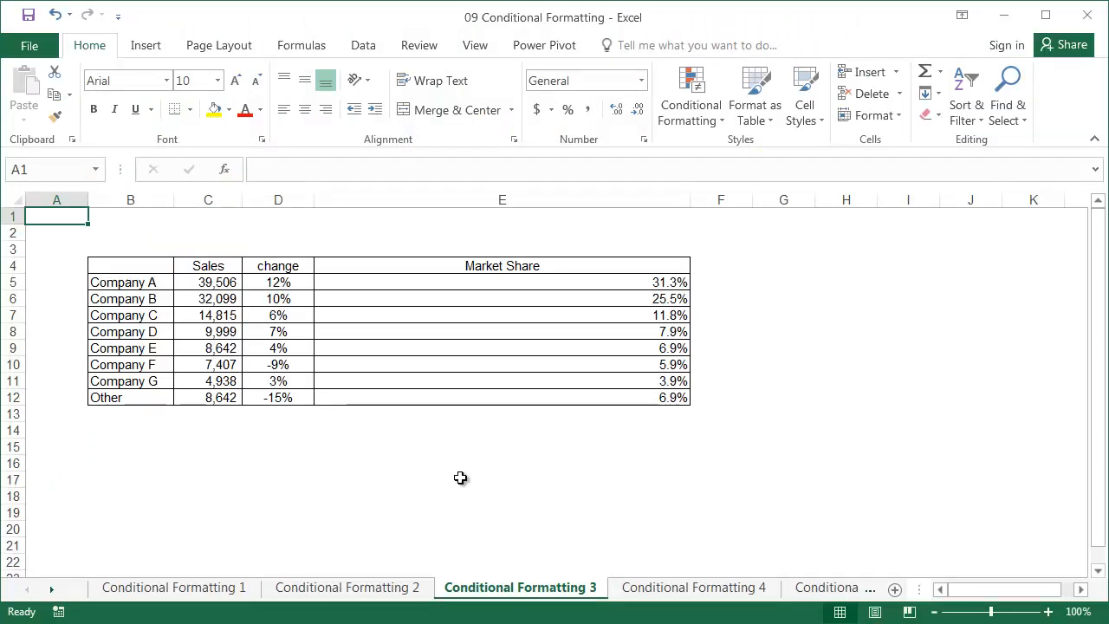
{"action": "left_click_drag", "start_coordinate": [169, 283], "coordinate": [162, 382]}
{"action": "left_click", "coordinate": [150, 395]}
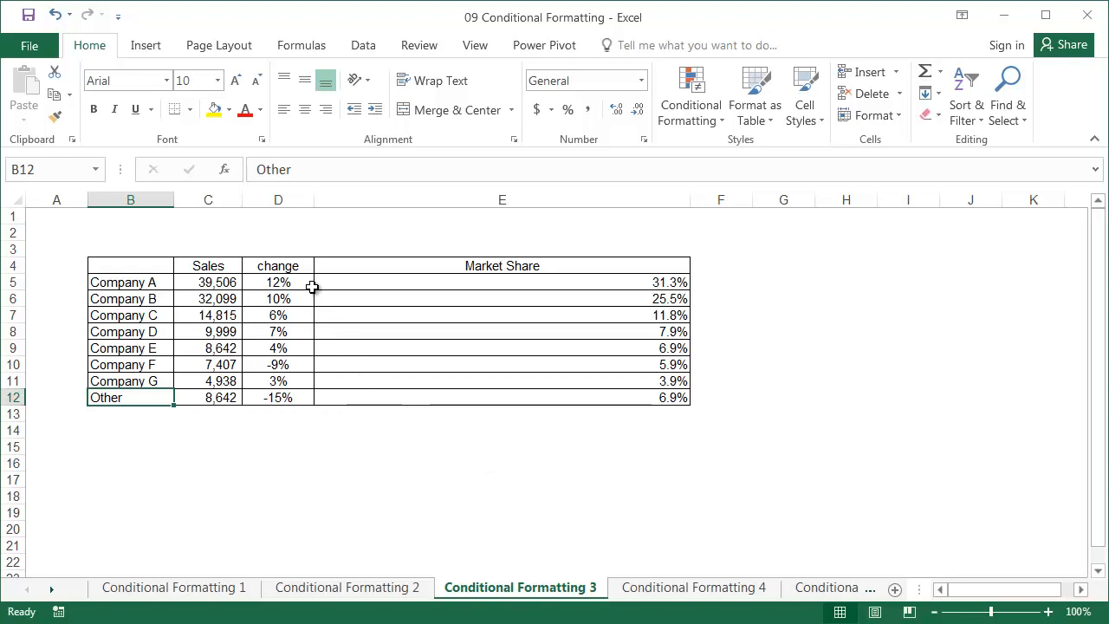
{"action": "left_click_drag", "start_coordinate": [306, 285], "coordinate": [302, 395]}
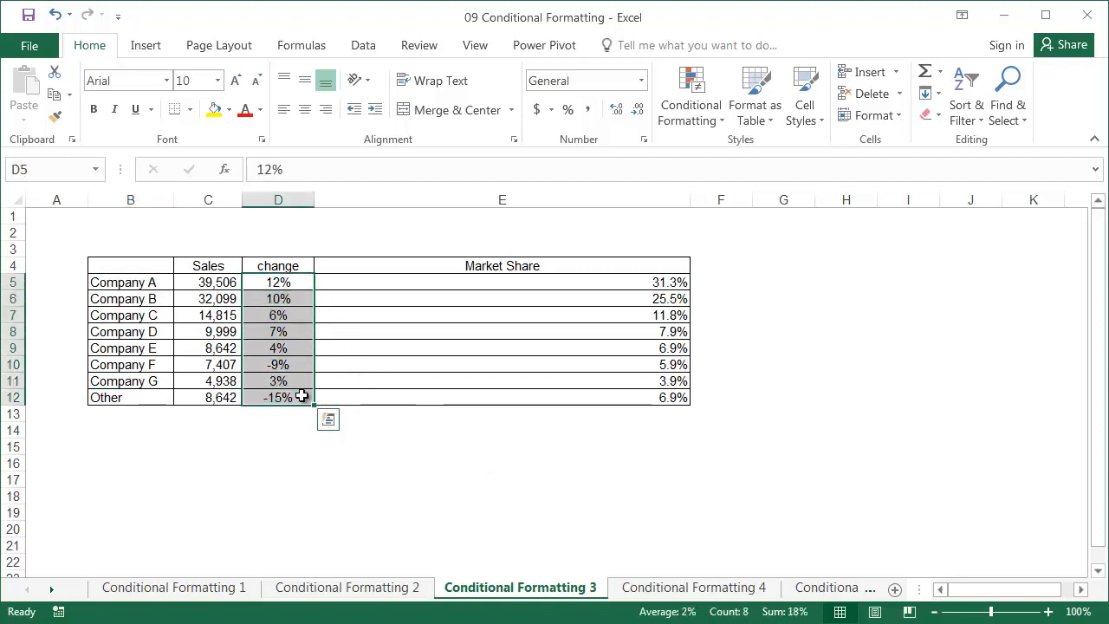
{"action": "left_click", "coordinate": [705, 121]}
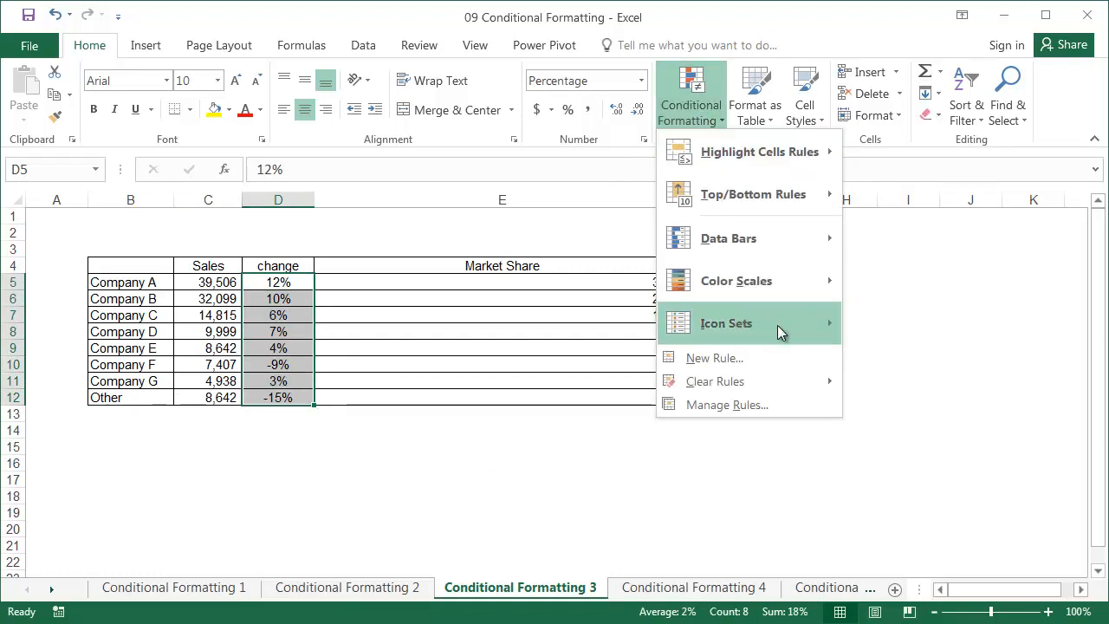
{"action": "mouse_move", "coordinate": [777, 325]}
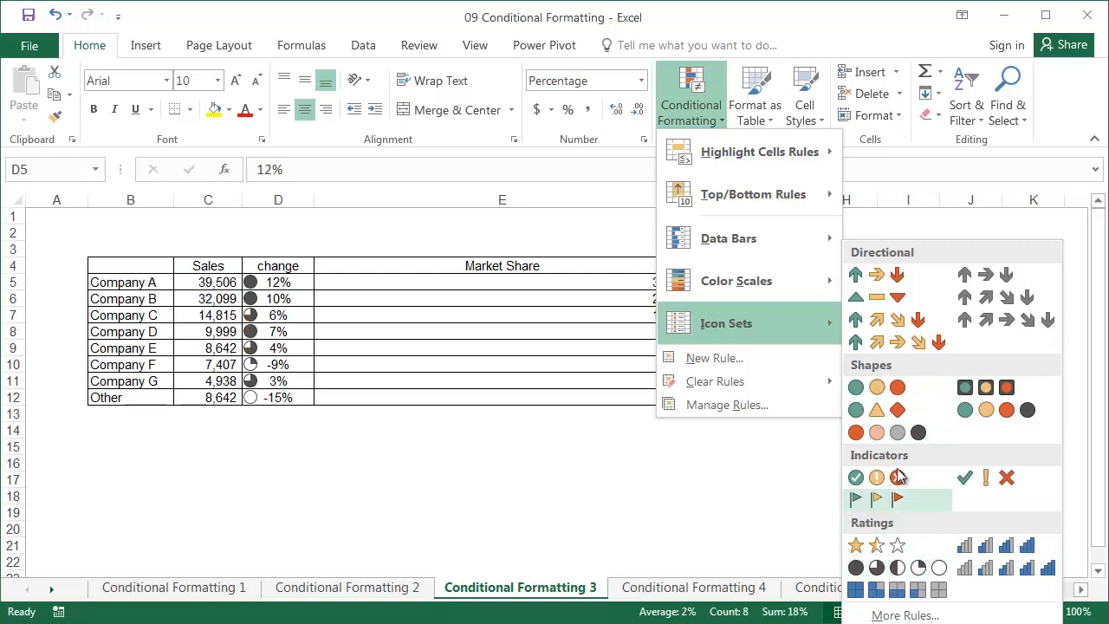
{"action": "left_click", "coordinate": [867, 277]}
Apply green gradient-fill data bars to the Market Share values E5:E12
{"action": "left_click_drag", "start_coordinate": [623, 278], "coordinate": [612, 398]}
{"action": "left_click", "coordinate": [706, 117]}
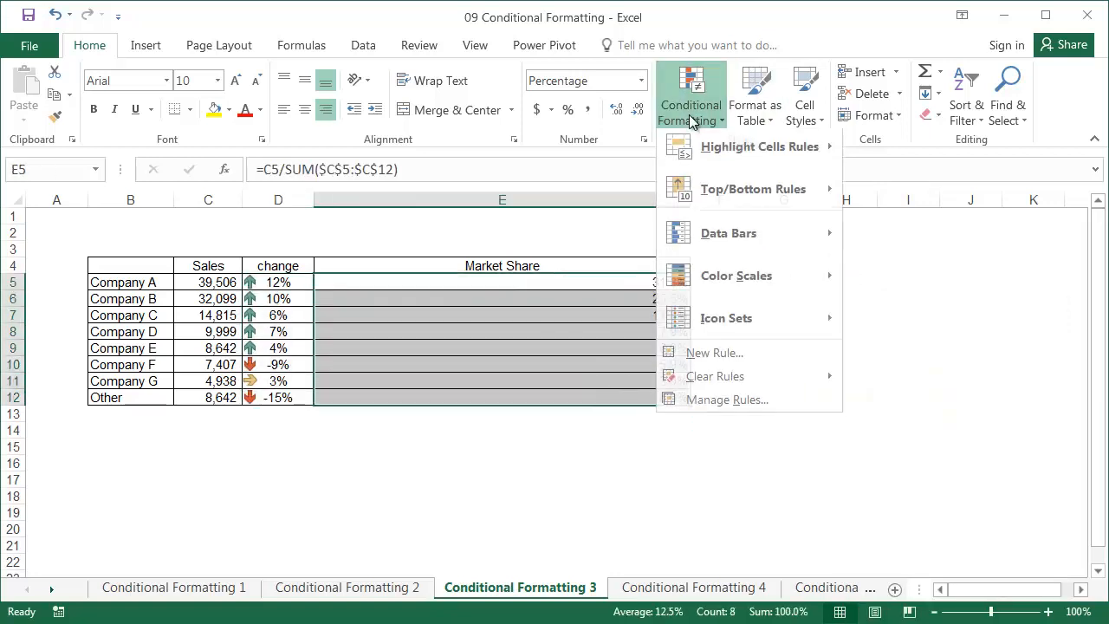
{"action": "mouse_move", "coordinate": [774, 249]}
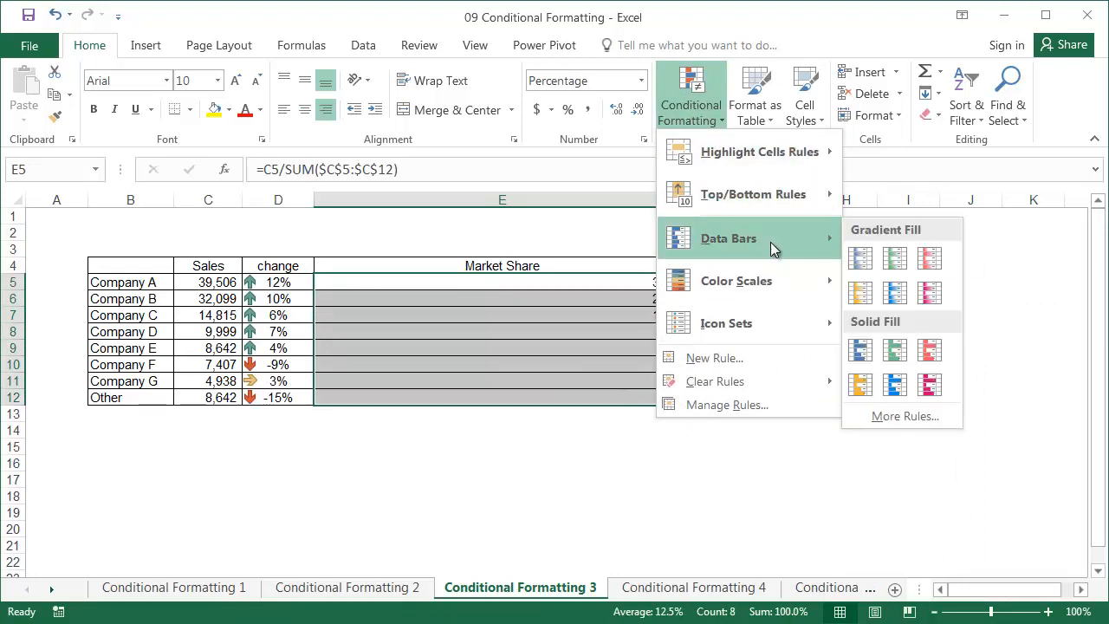
{"action": "left_click", "coordinate": [893, 258]}
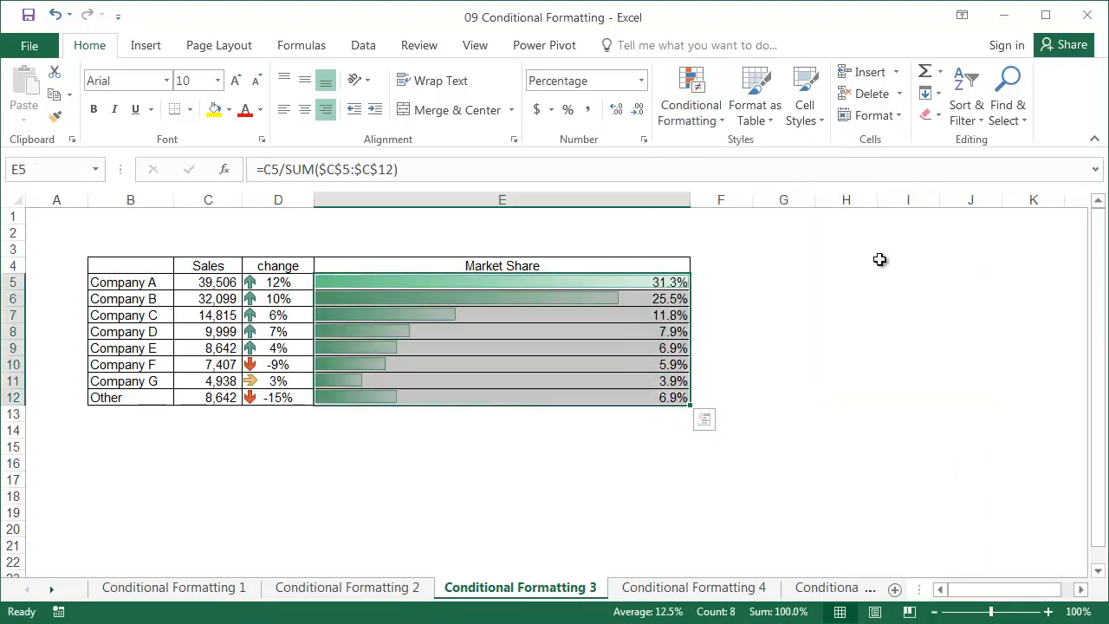
{"action": "left_click", "coordinate": [872, 263]}
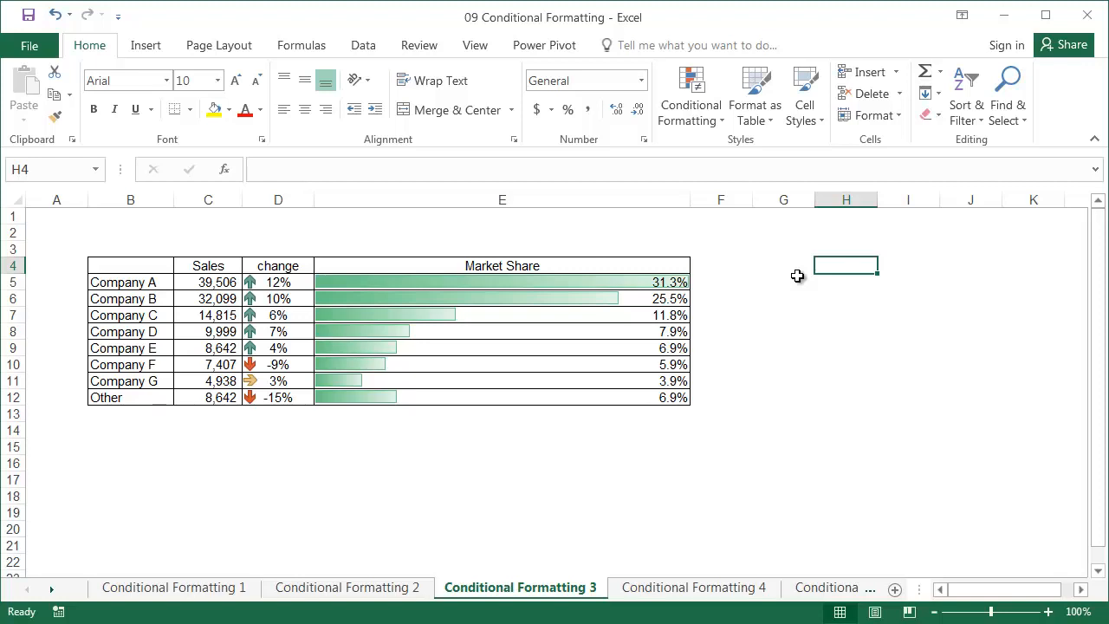
{"action": "left_click", "coordinate": [706, 119]}
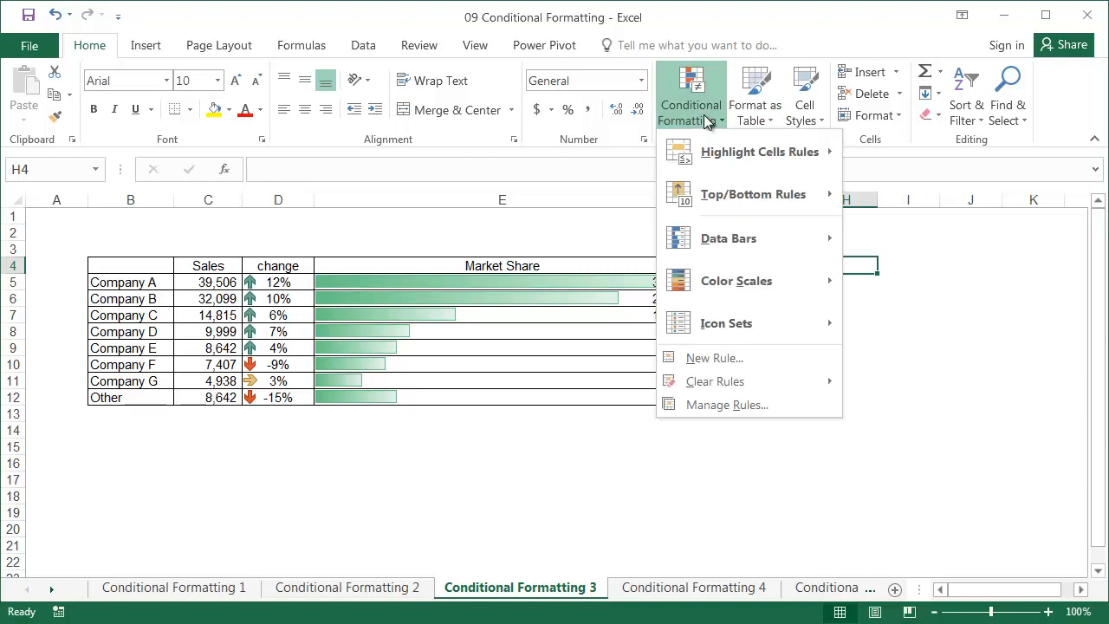
{"action": "mouse_move", "coordinate": [745, 292]}
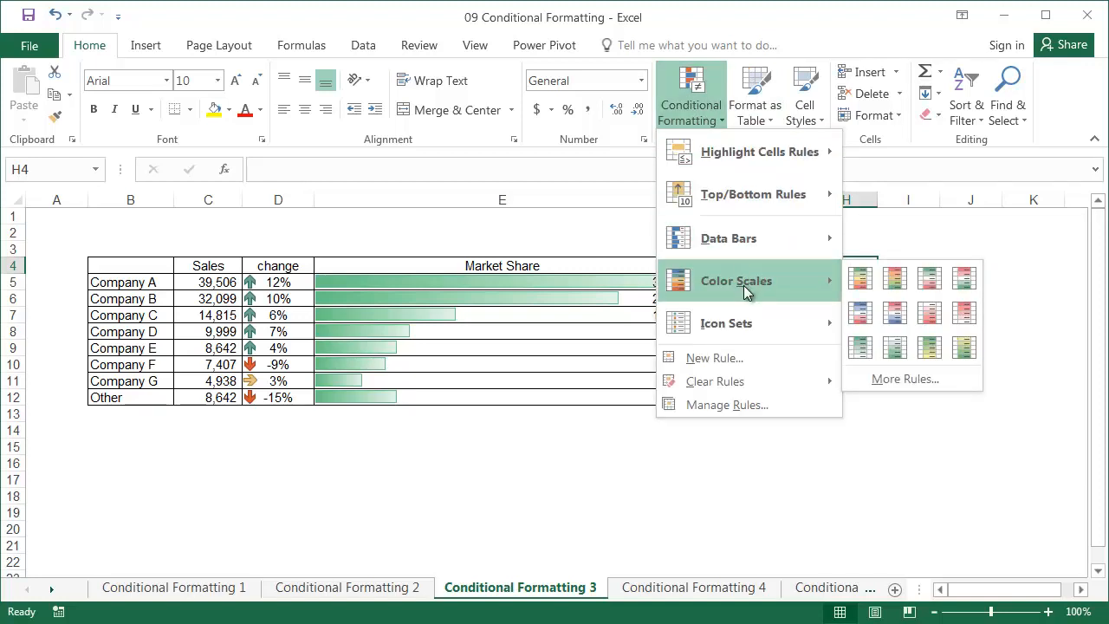
{"action": "left_click", "coordinate": [282, 281]}
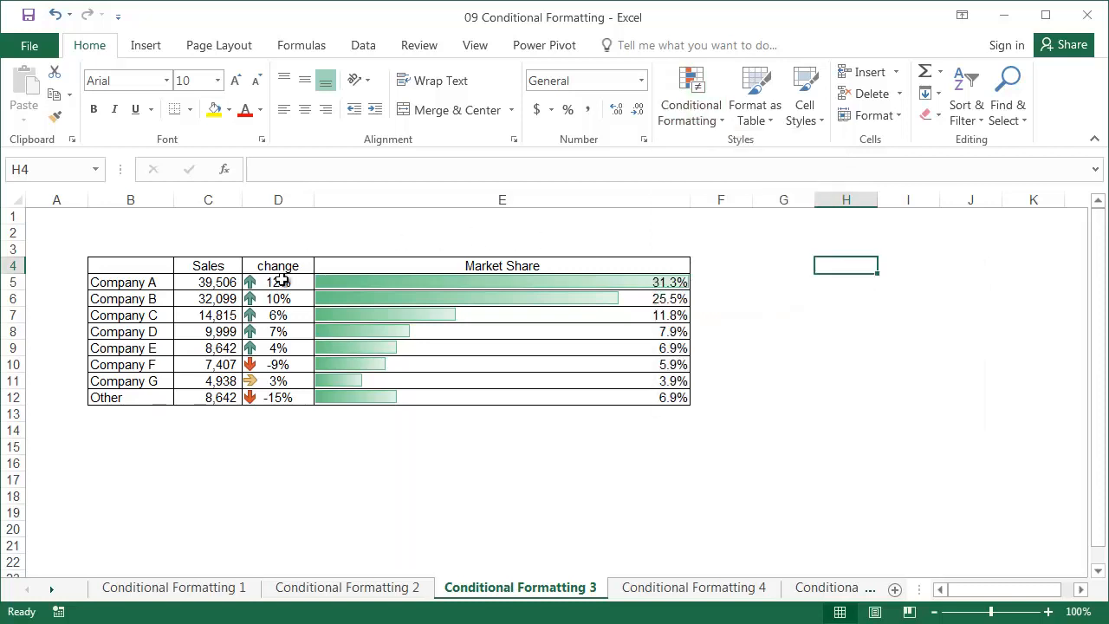
Create a custom icon set rule for the change values D5:D12 with the green icon's threshold at 90 percent
{"action": "left_click", "coordinate": [282, 281]}
{"action": "left_click_drag", "start_coordinate": [282, 282], "coordinate": [276, 397]}
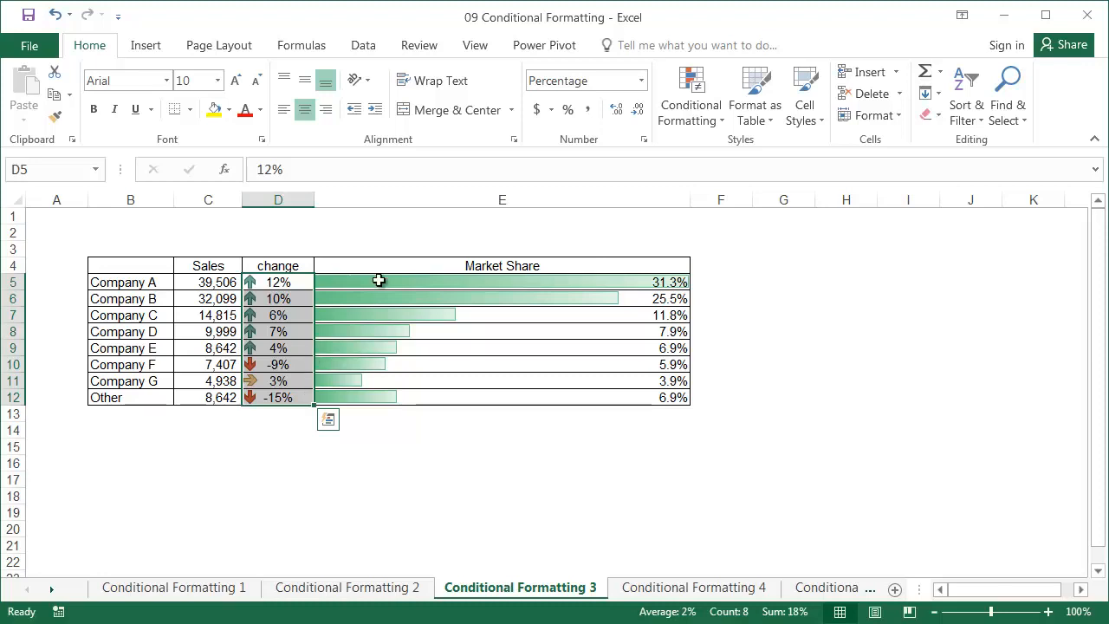
{"action": "left_click", "coordinate": [706, 120]}
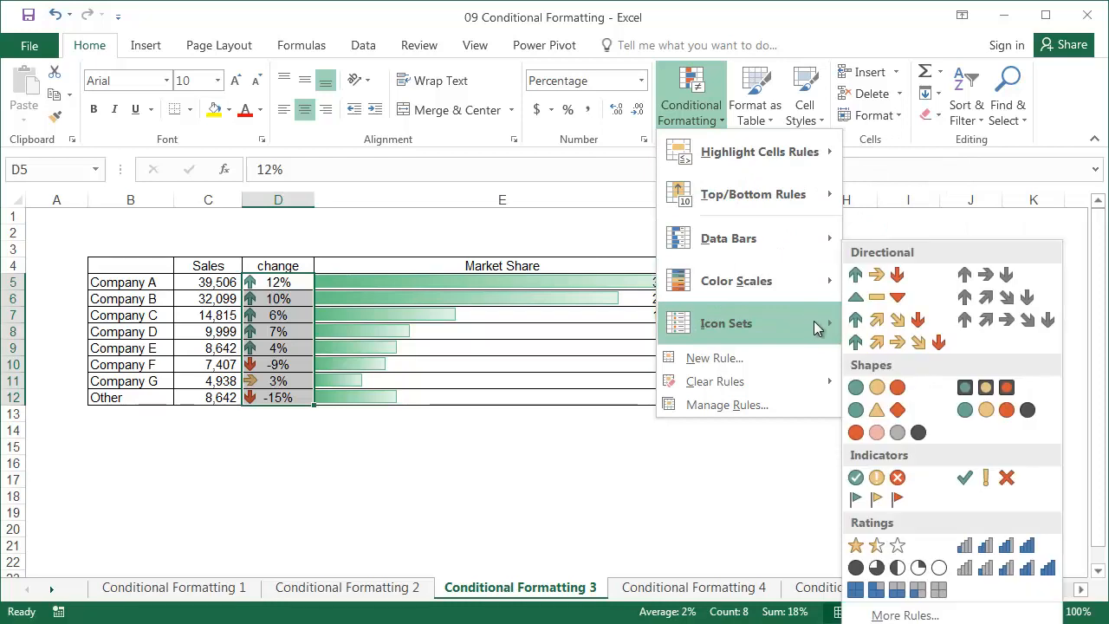
{"action": "left_click", "coordinate": [901, 613]}
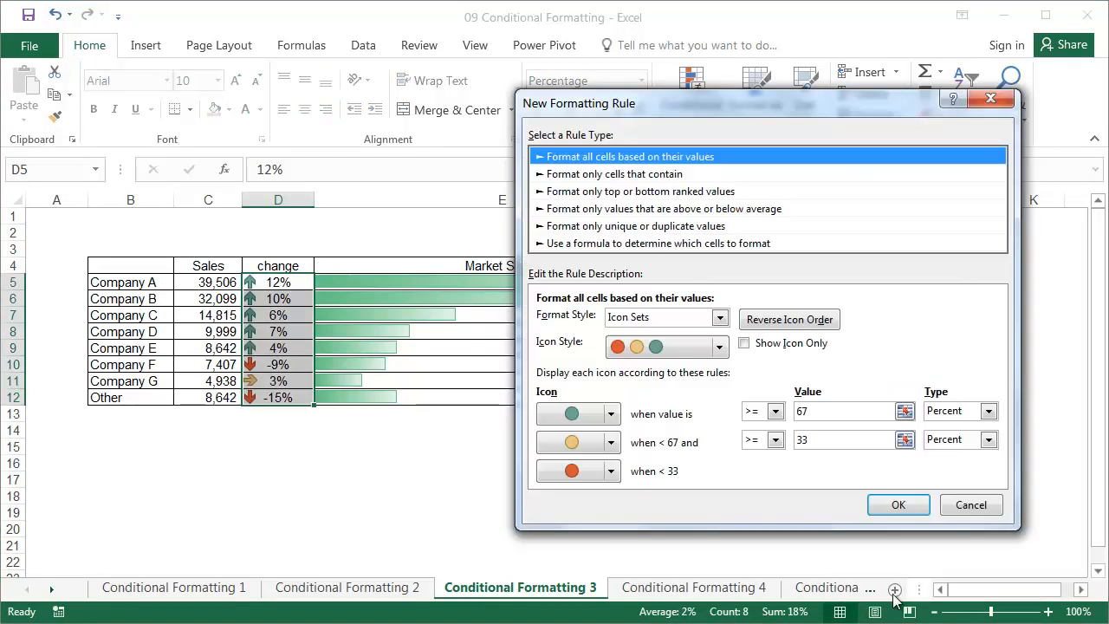
{"action": "left_click", "coordinate": [793, 412]}
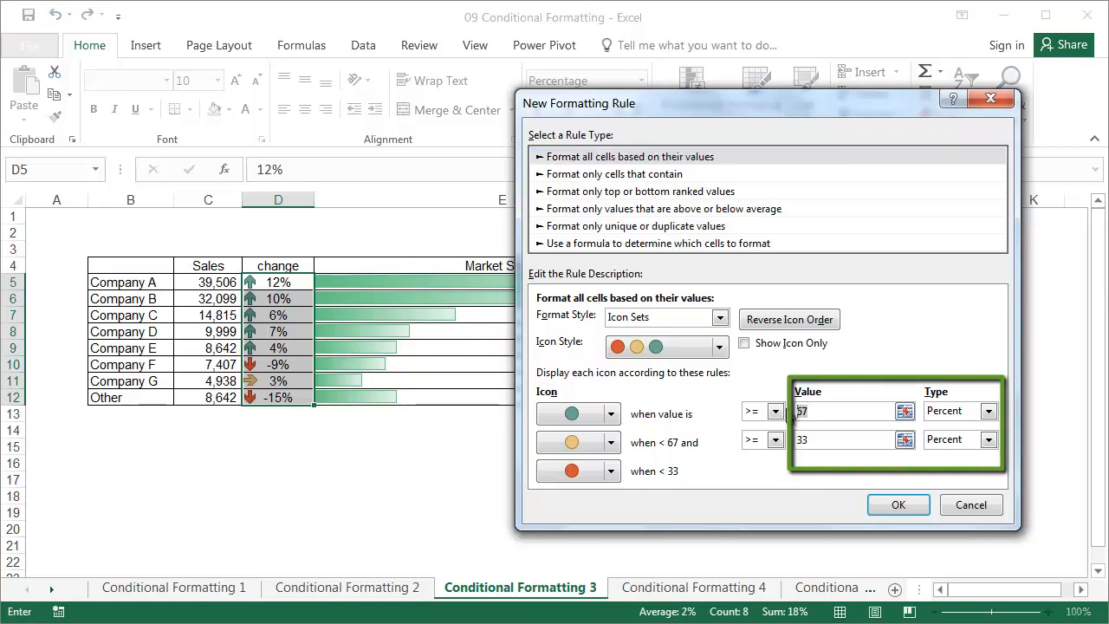
{"action": "type", "text": "90"}
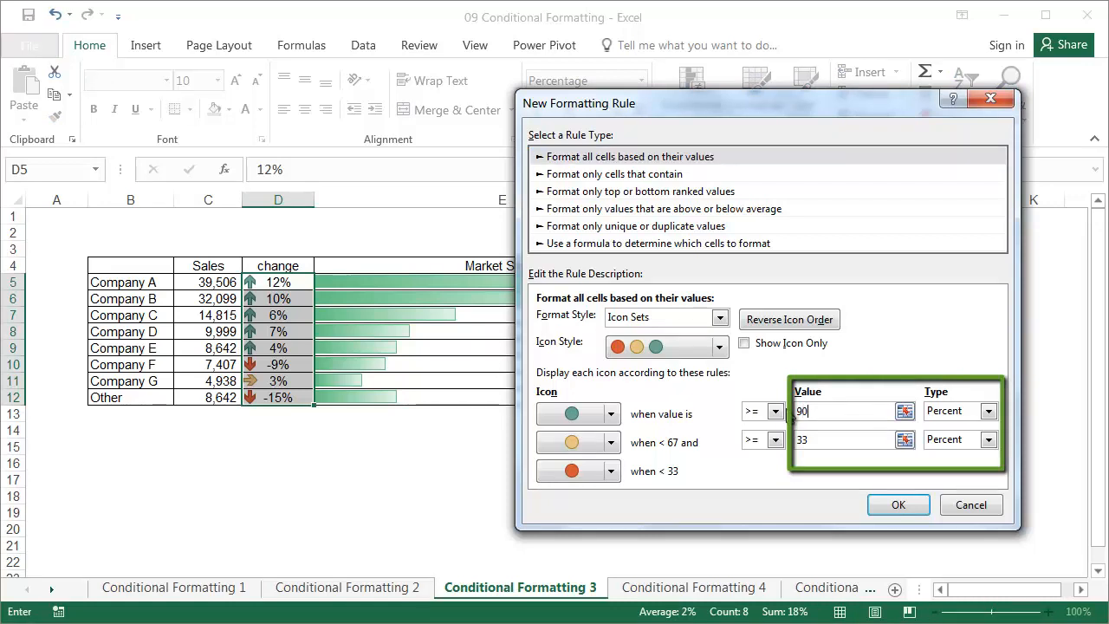
{"action": "left_click", "coordinate": [893, 503]}
{"action": "left_click", "coordinate": [841, 395]}
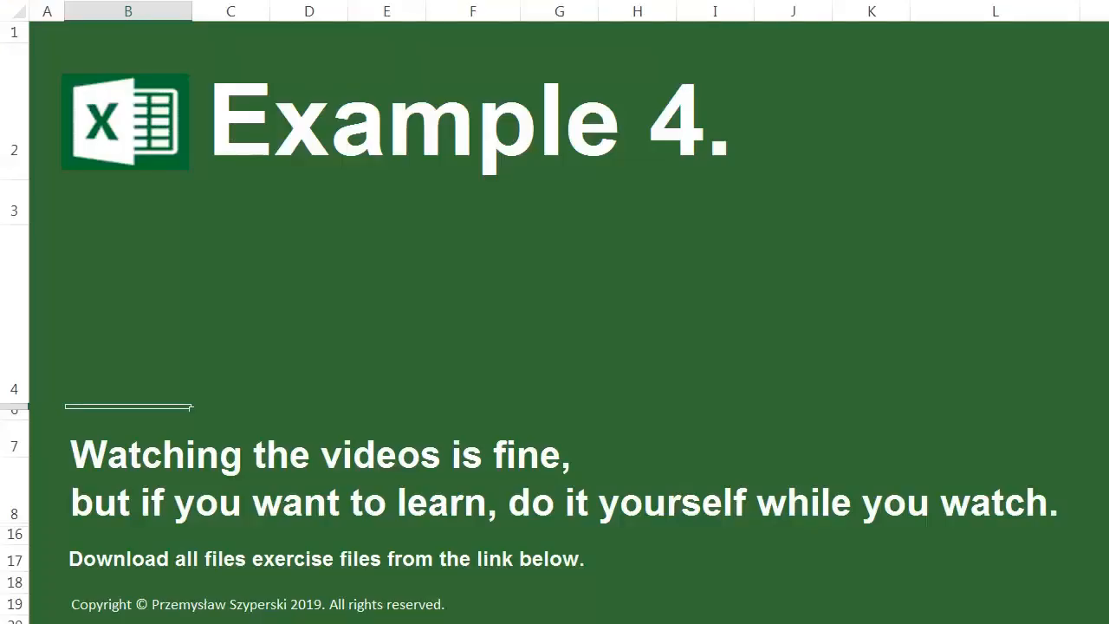
{"action": "left_click_drag", "start_coordinate": [190, 406], "coordinate": [1080, 524]}
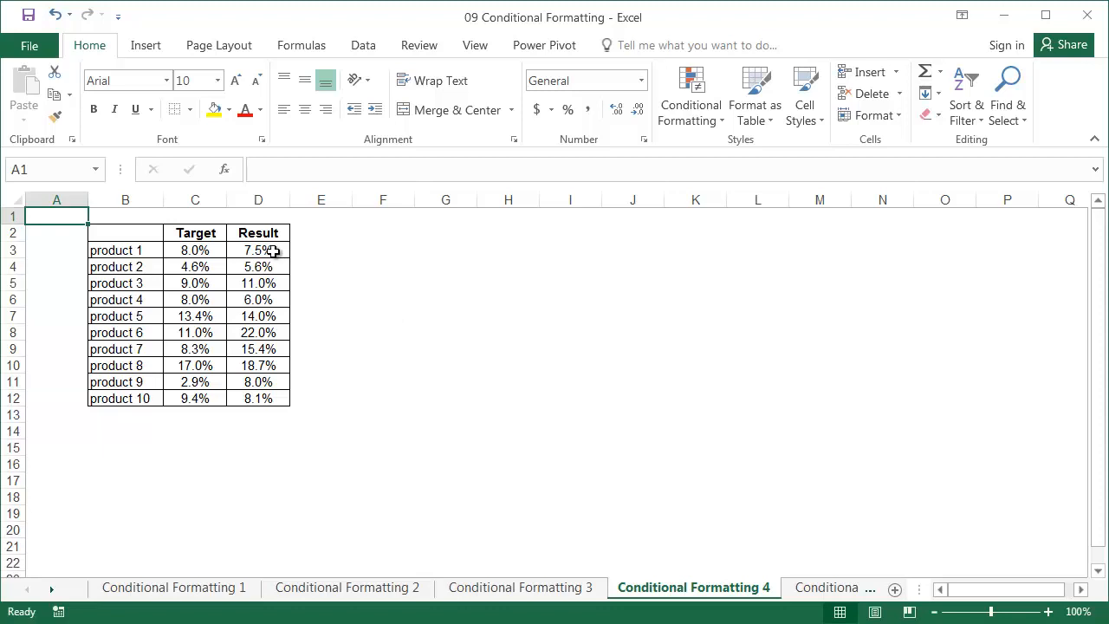
On the Conditional Formatting 4 sheet, create a less-than rule for the results D3:D12 using the relative formula =C3-1%
{"action": "left_click_drag", "start_coordinate": [272, 251], "coordinate": [272, 398]}
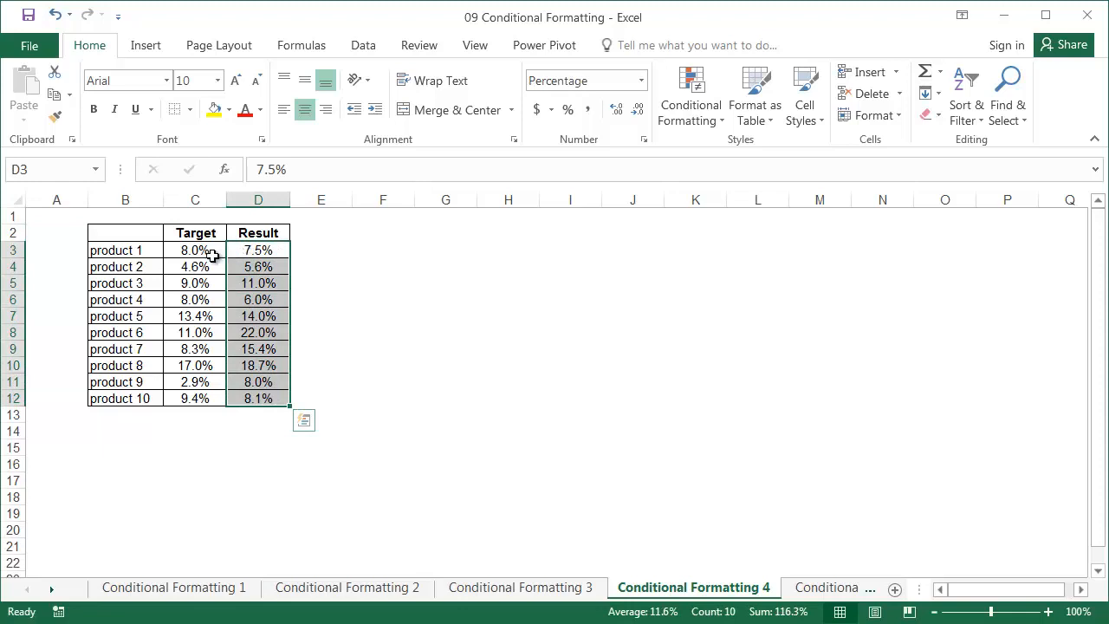
{"action": "left_click", "coordinate": [688, 115]}
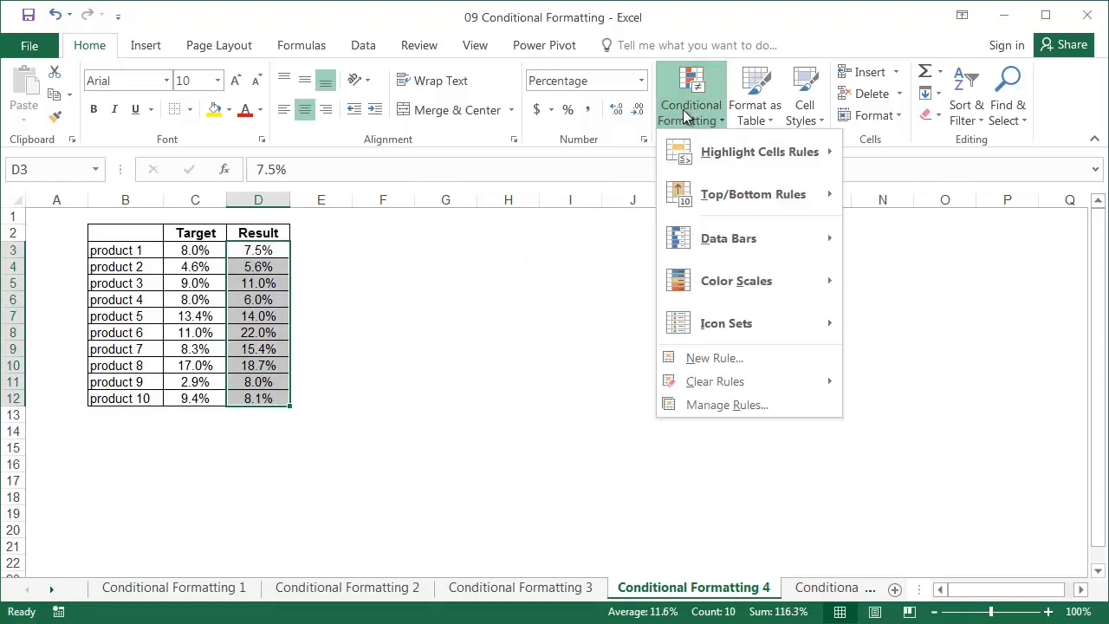
{"action": "mouse_move", "coordinate": [800, 160]}
{"action": "left_click", "coordinate": [884, 191]}
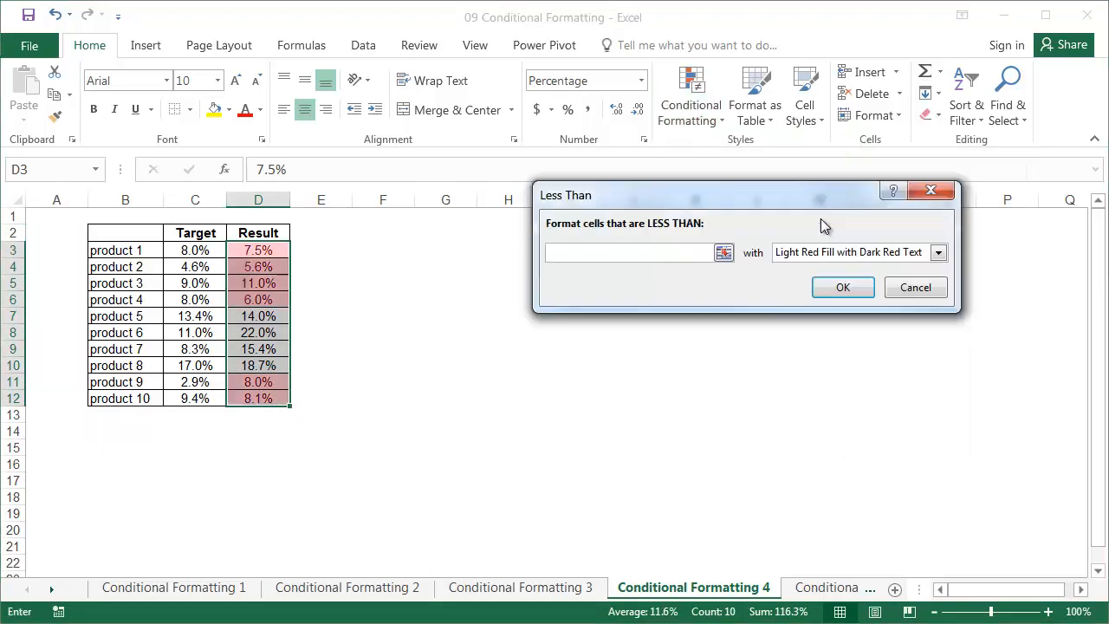
{"action": "left_click", "coordinate": [198, 250]}
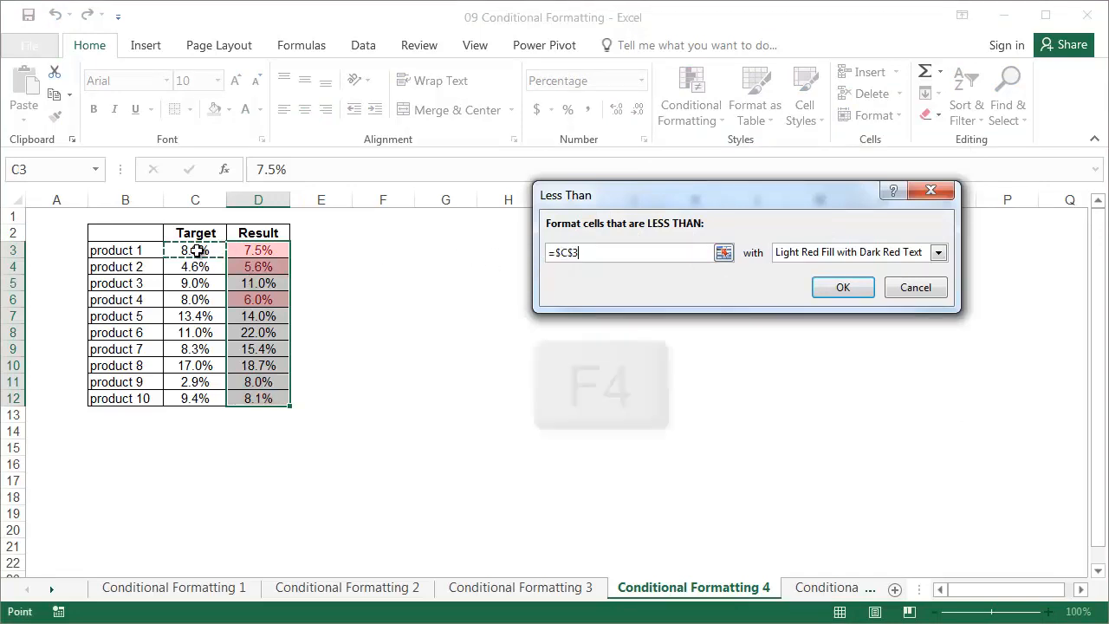
{"action": "key", "text": "F4"}
{"action": "key", "text": "F4"}
{"action": "key", "text": "F4"}
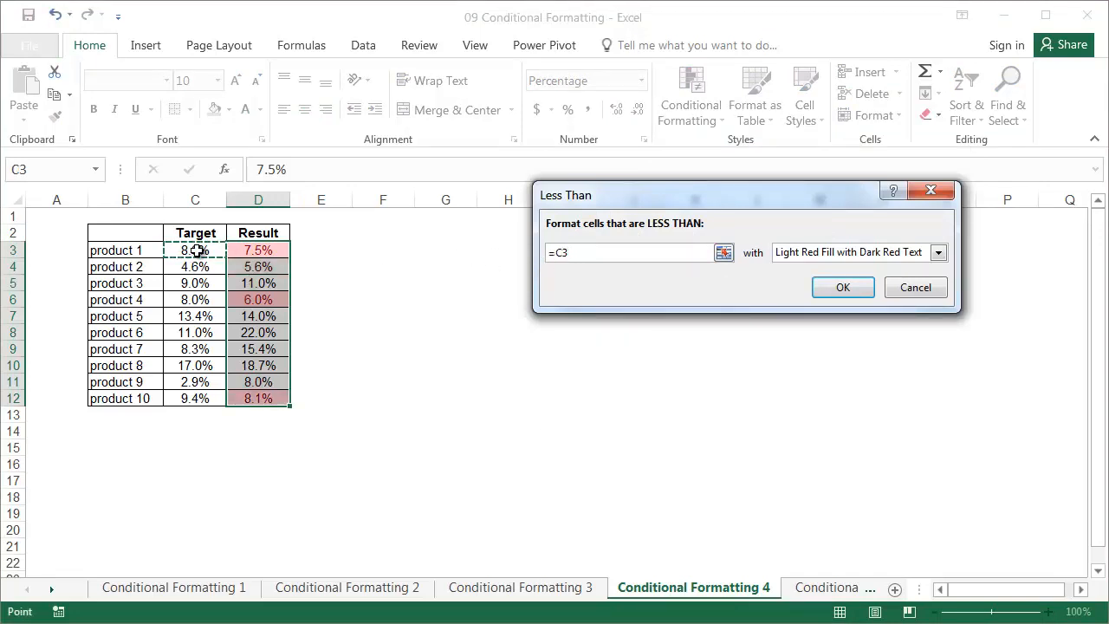
{"action": "type", "text": "-1%"}
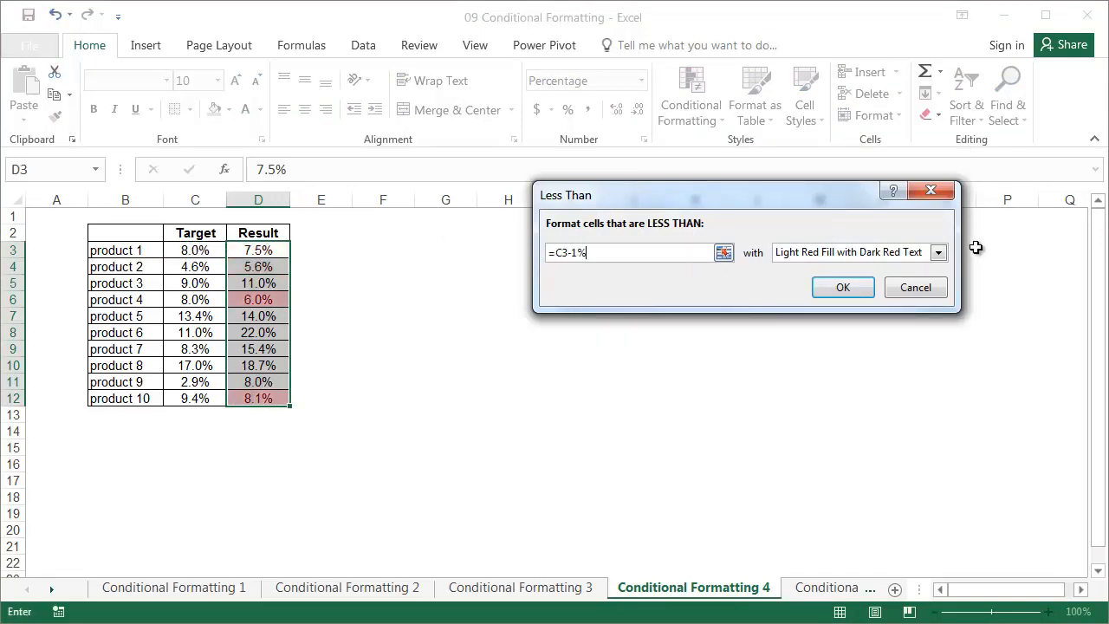
Give the less-than rule a custom format with red fill, apply it, and check products 1 and 4 against their targets
{"action": "left_click", "coordinate": [938, 252]}
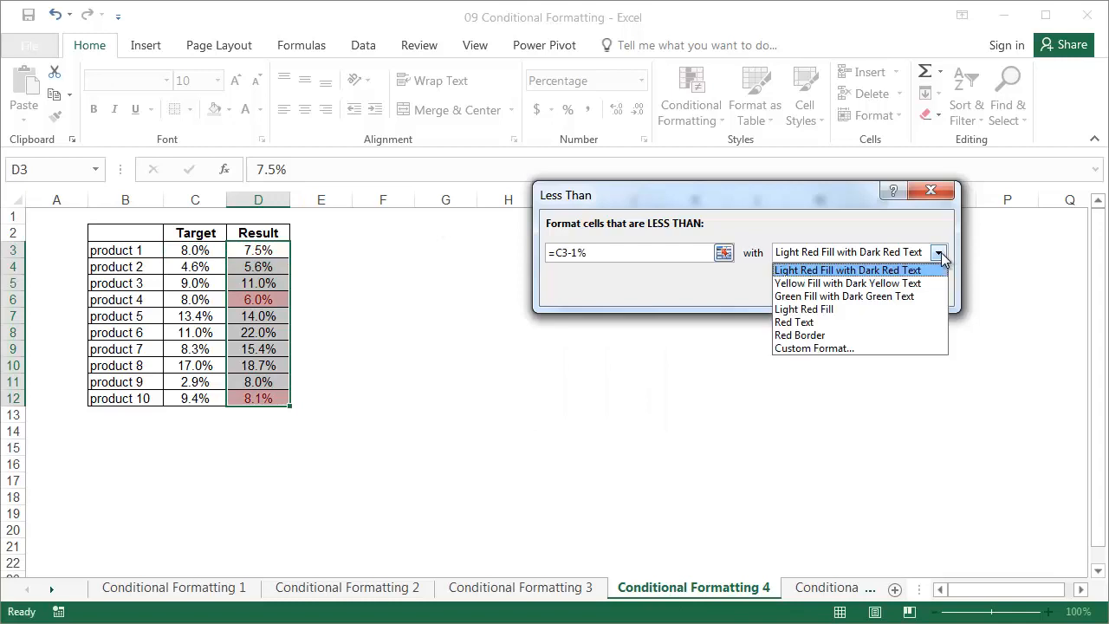
{"action": "left_click", "coordinate": [859, 347]}
{"action": "left_click", "coordinate": [349, 294]}
{"action": "left_click", "coordinate": [649, 539]}
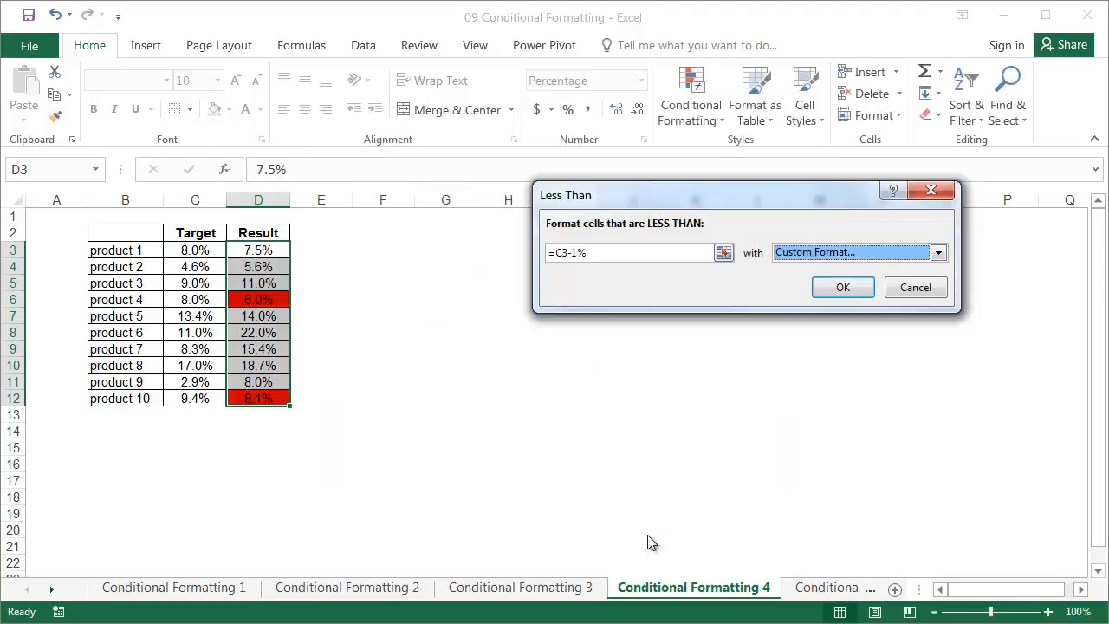
{"action": "left_click", "coordinate": [839, 287]}
{"action": "left_click", "coordinate": [266, 249]}
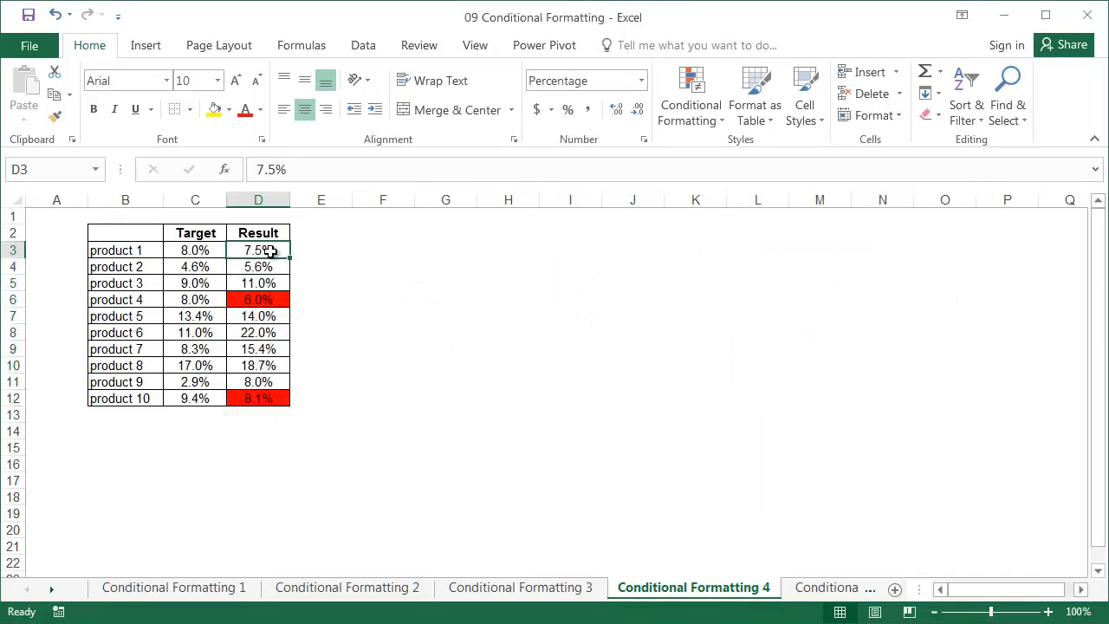
{"action": "left_click_drag", "start_coordinate": [205, 299], "coordinate": [260, 300]}
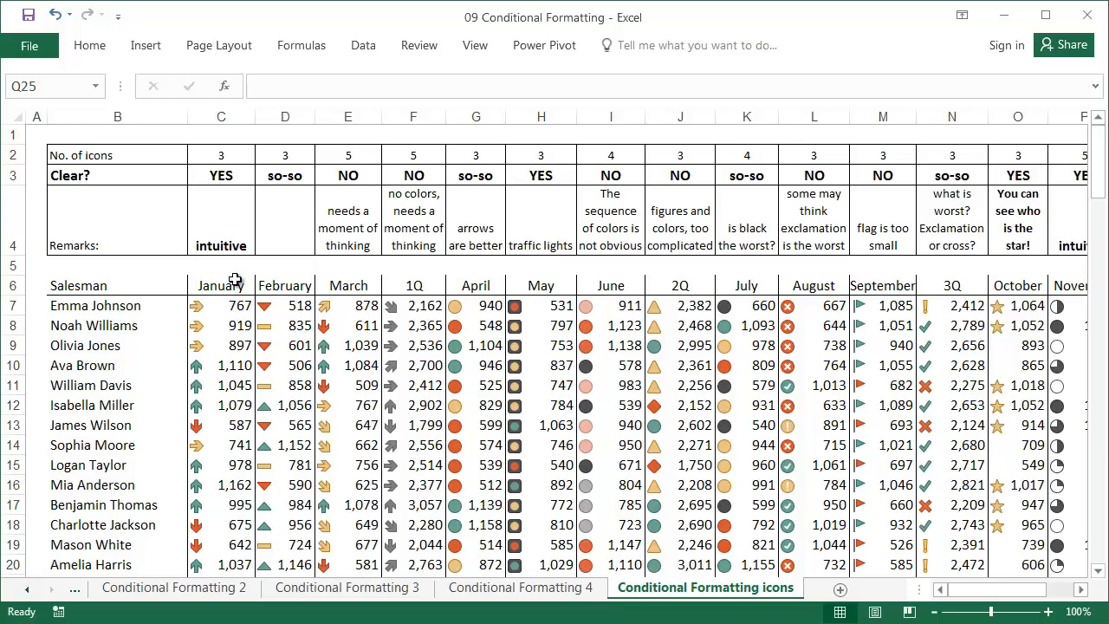
On the Conditional Formatting icons sheet, examine how clear the January and March arrow icon sets are, along with their remarks
{"action": "left_click_drag", "start_coordinate": [228, 304], "coordinate": [235, 565]}
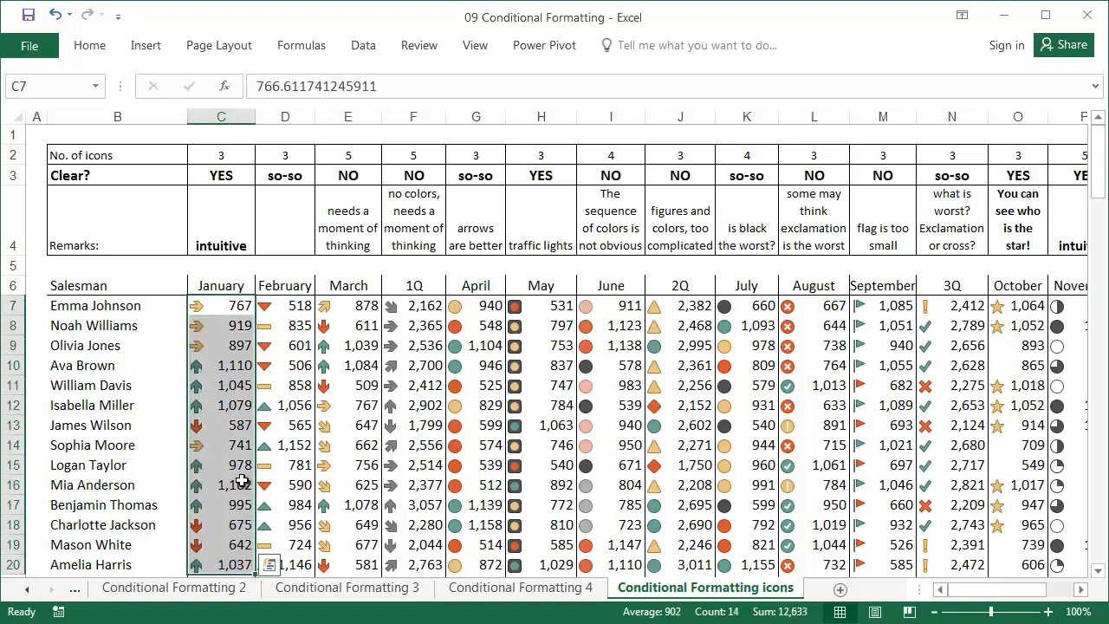
{"action": "scroll", "coordinate": [244, 478], "scroll_direction": "down", "scroll_amount": 1}
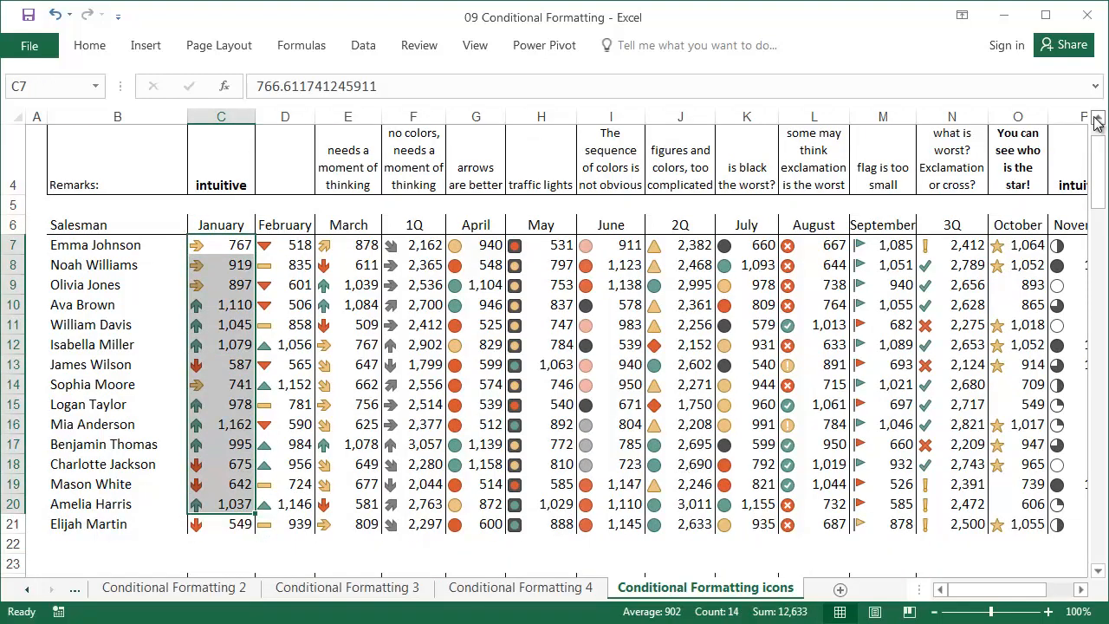
{"action": "left_click", "coordinate": [1098, 118]}
{"action": "left_click", "coordinate": [1097, 118]}
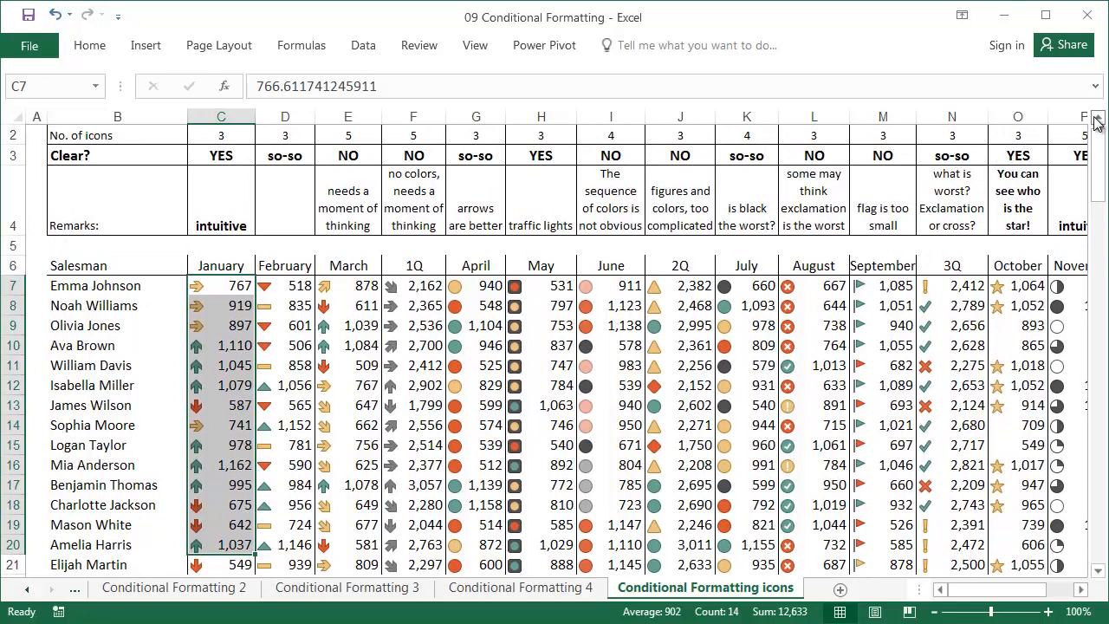
{"action": "left_click", "coordinate": [230, 154]}
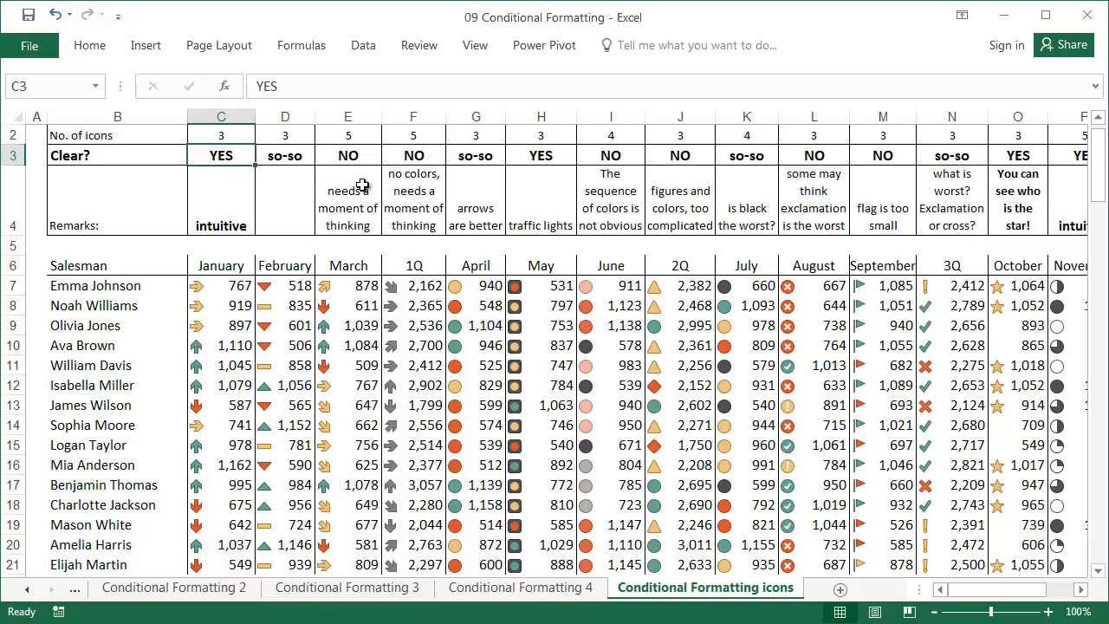
{"action": "left_click", "coordinate": [361, 289]}
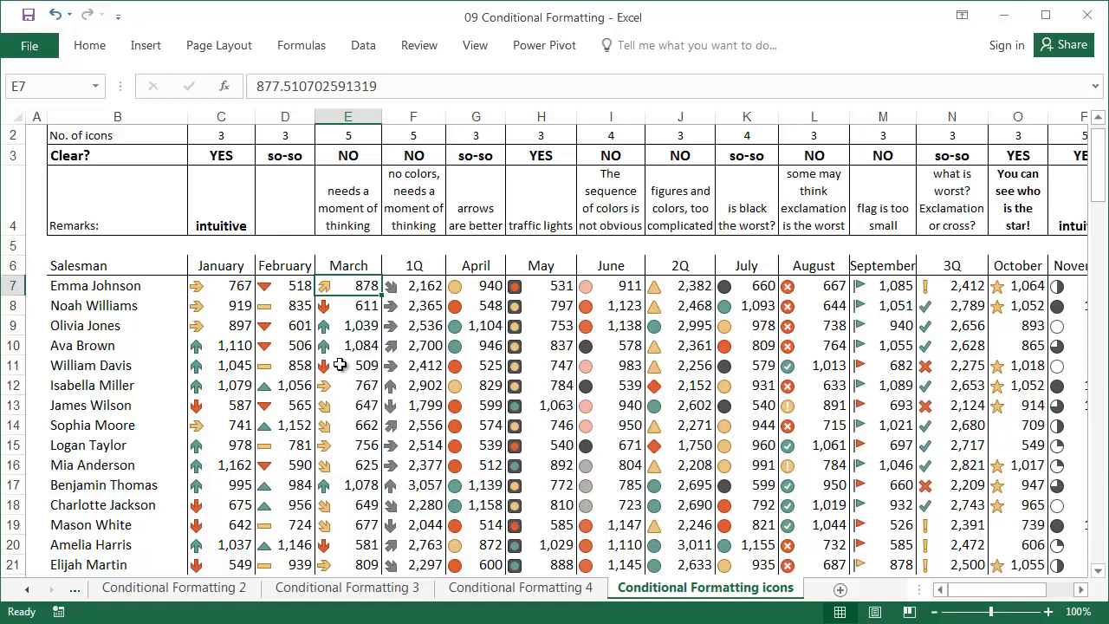
{"action": "left_click", "coordinate": [351, 384]}
{"action": "left_click", "coordinate": [357, 406]}
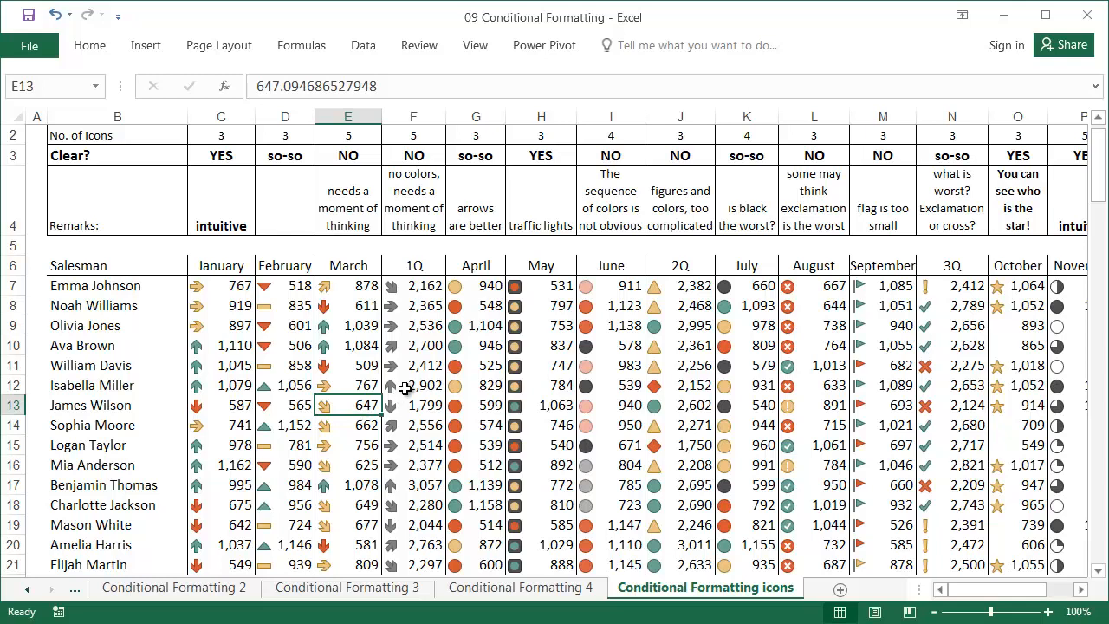
Examine the gray arrows in the 1Q column and the colored circle icons in the April and June columns
{"action": "left_click_drag", "start_coordinate": [423, 282], "coordinate": [420, 563]}
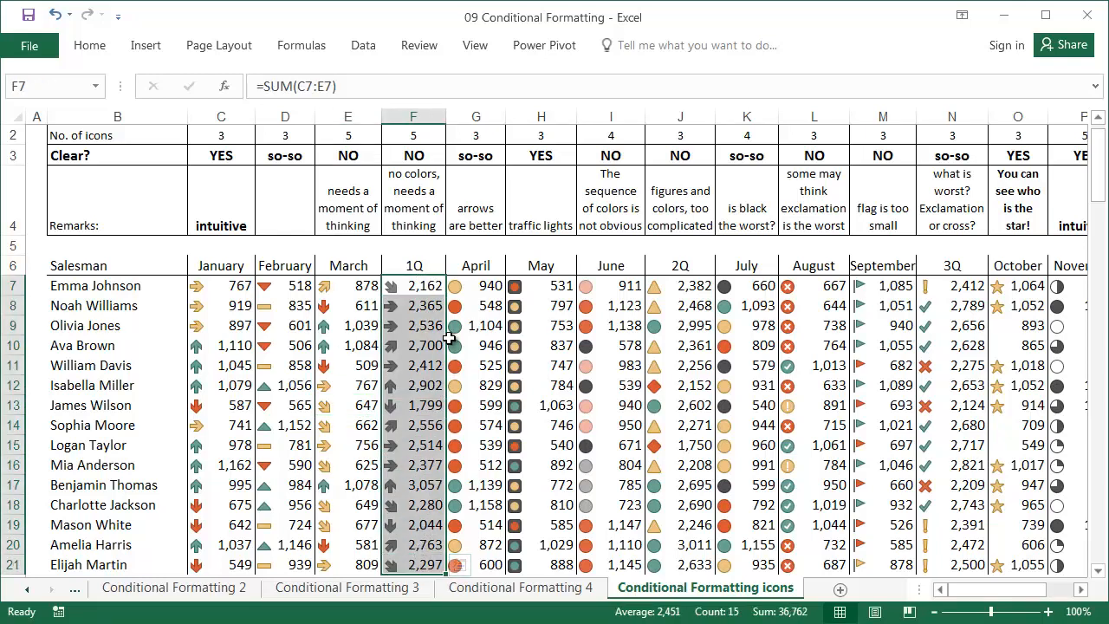
{"action": "left_click", "coordinate": [473, 293]}
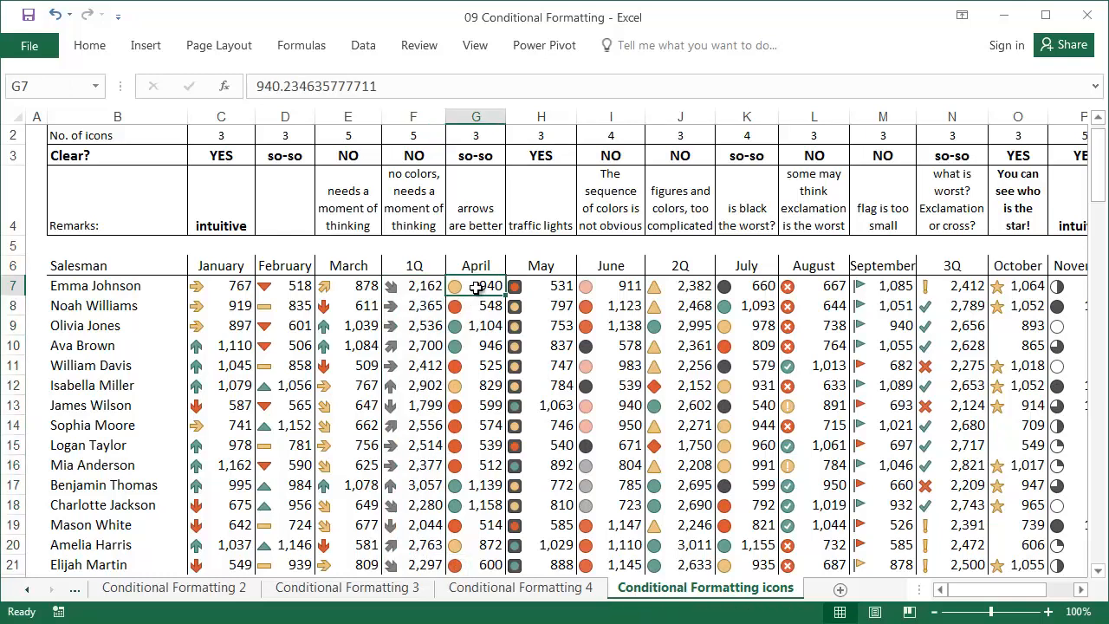
{"action": "left_click", "coordinate": [477, 301]}
{"action": "left_click", "coordinate": [472, 332]}
{"action": "left_click", "coordinate": [469, 349]}
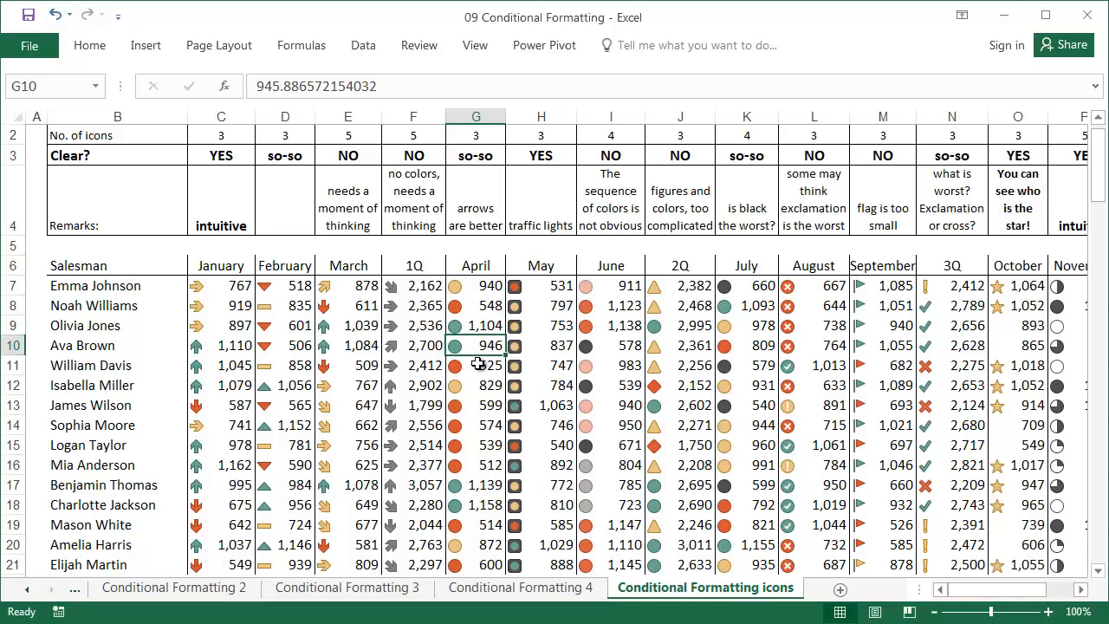
{"action": "left_click", "coordinate": [478, 364]}
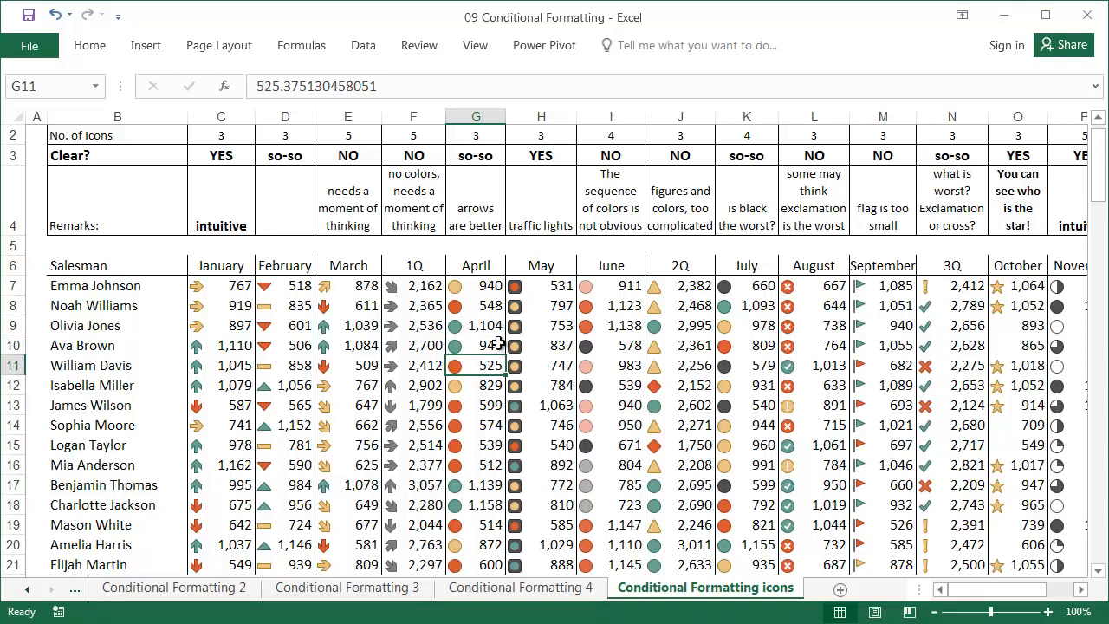
{"action": "left_click_drag", "start_coordinate": [612, 284], "coordinate": [607, 559]}
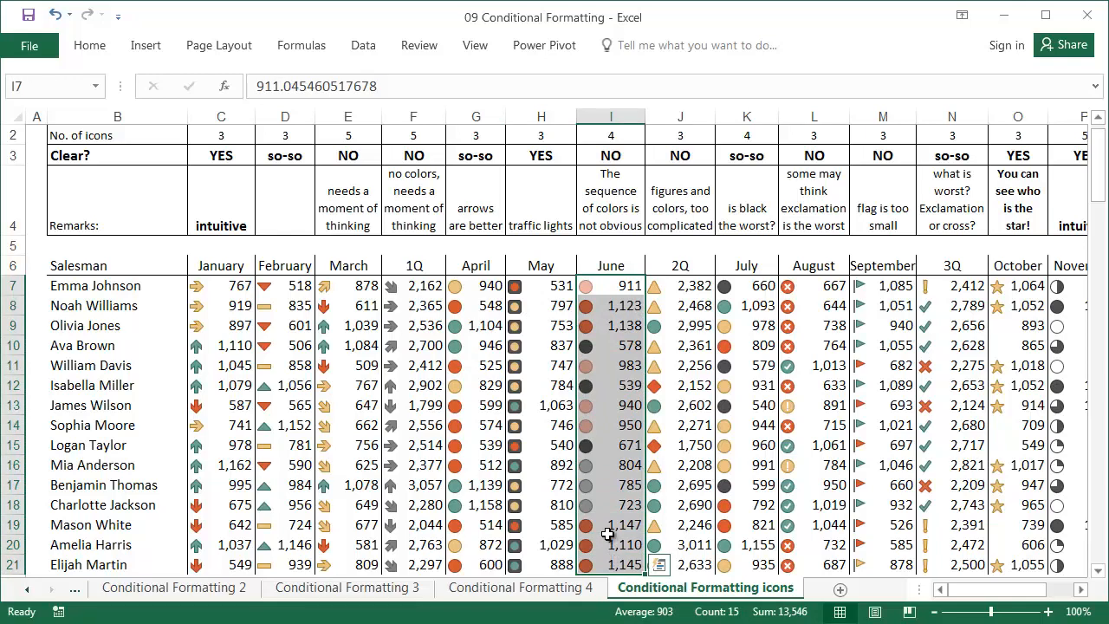
{"action": "left_click", "coordinate": [607, 344]}
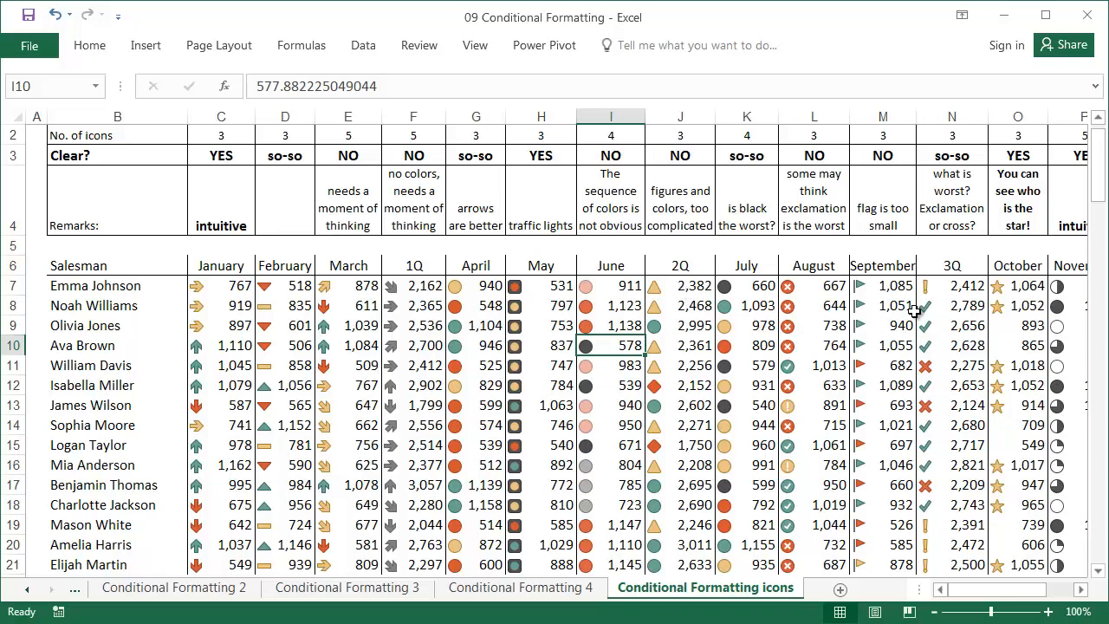
Examine the star icons in the October column and the quarter-circle icons in the November column
{"action": "scroll", "coordinate": [957, 505], "scroll_direction": "right", "scroll_amount": 5}
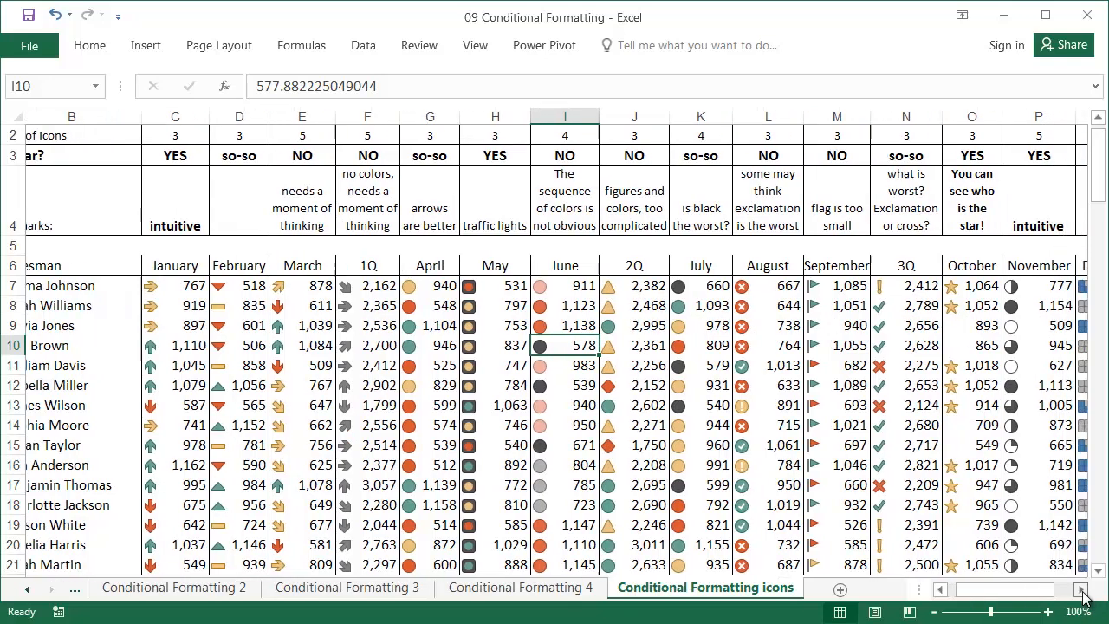
{"action": "left_click_drag", "start_coordinate": [729, 293], "coordinate": [726, 308]}
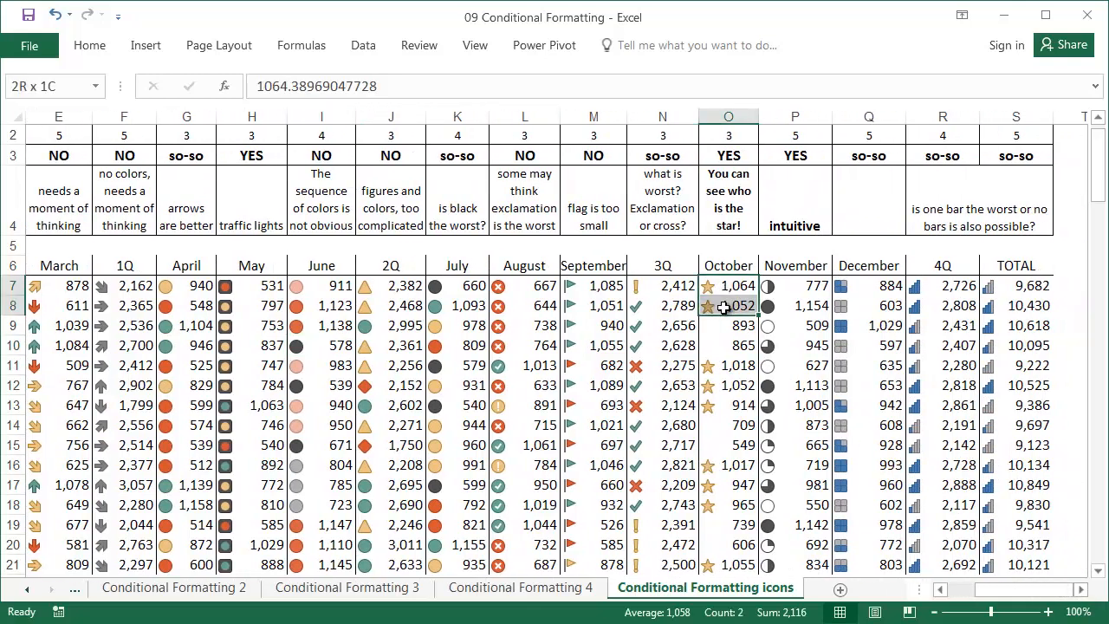
{"action": "left_click_drag", "start_coordinate": [721, 365], "coordinate": [721, 385]}
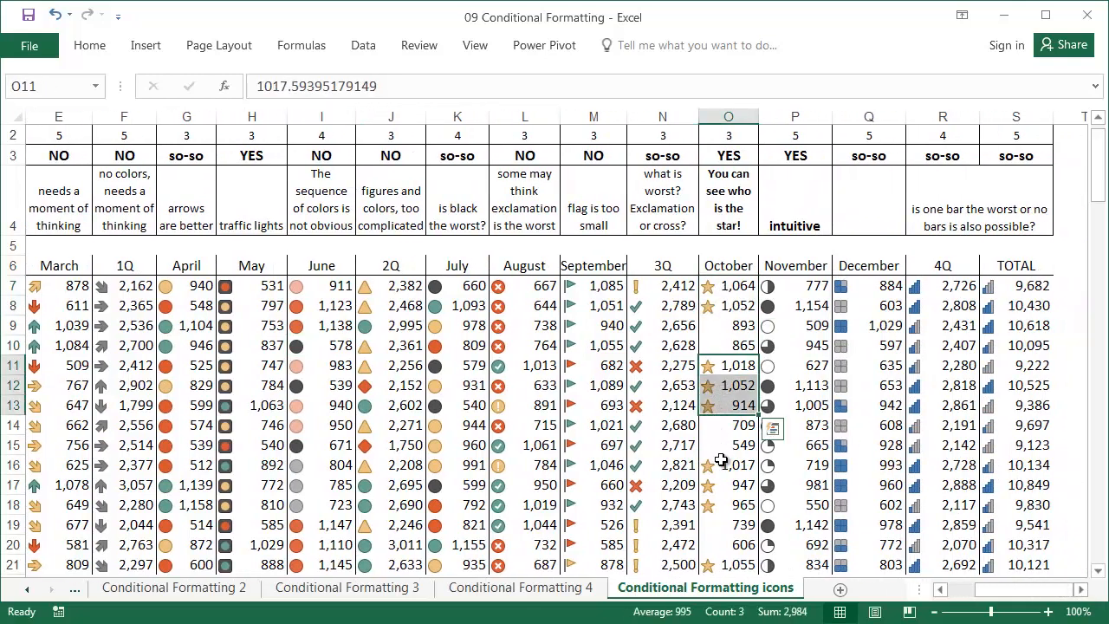
{"action": "left_click_drag", "start_coordinate": [721, 465], "coordinate": [722, 500]}
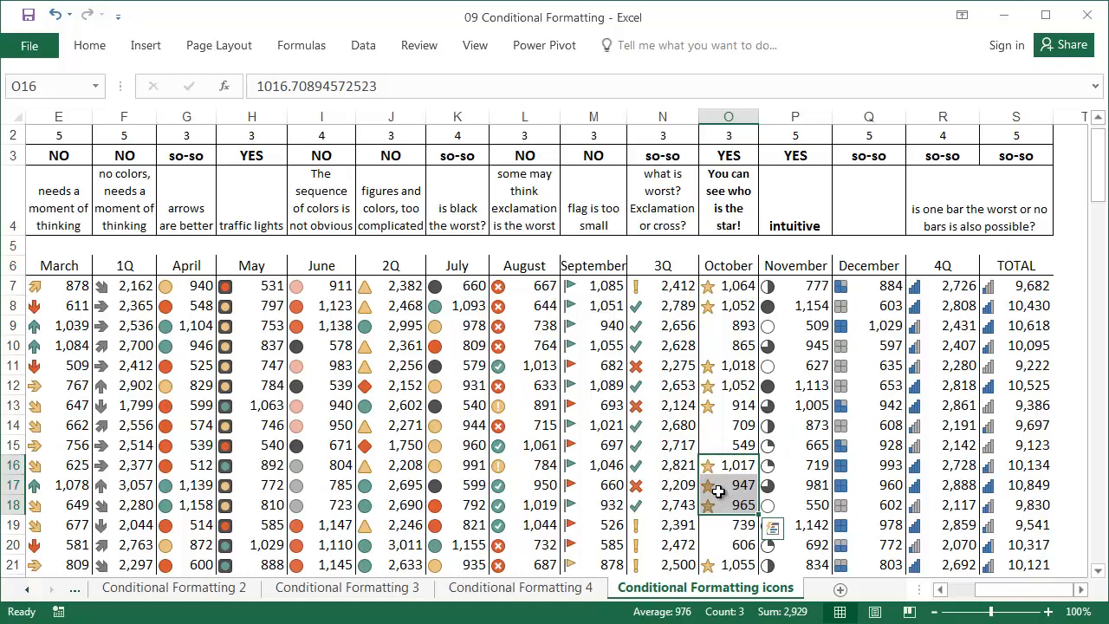
{"action": "left_click_drag", "start_coordinate": [797, 288], "coordinate": [786, 568]}
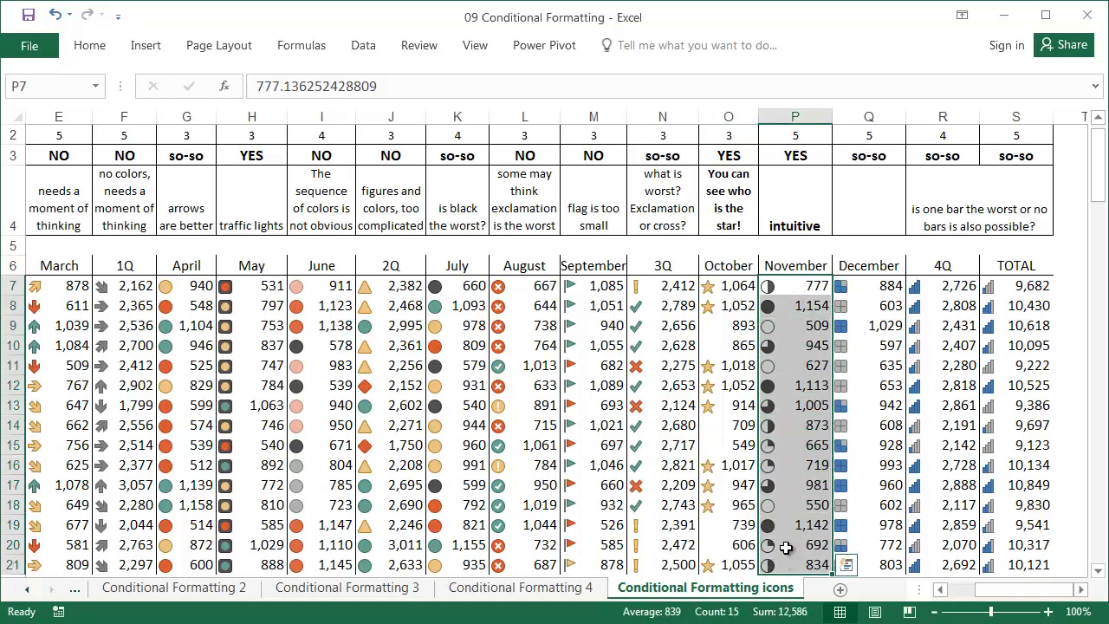
{"action": "left_click", "coordinate": [778, 505]}
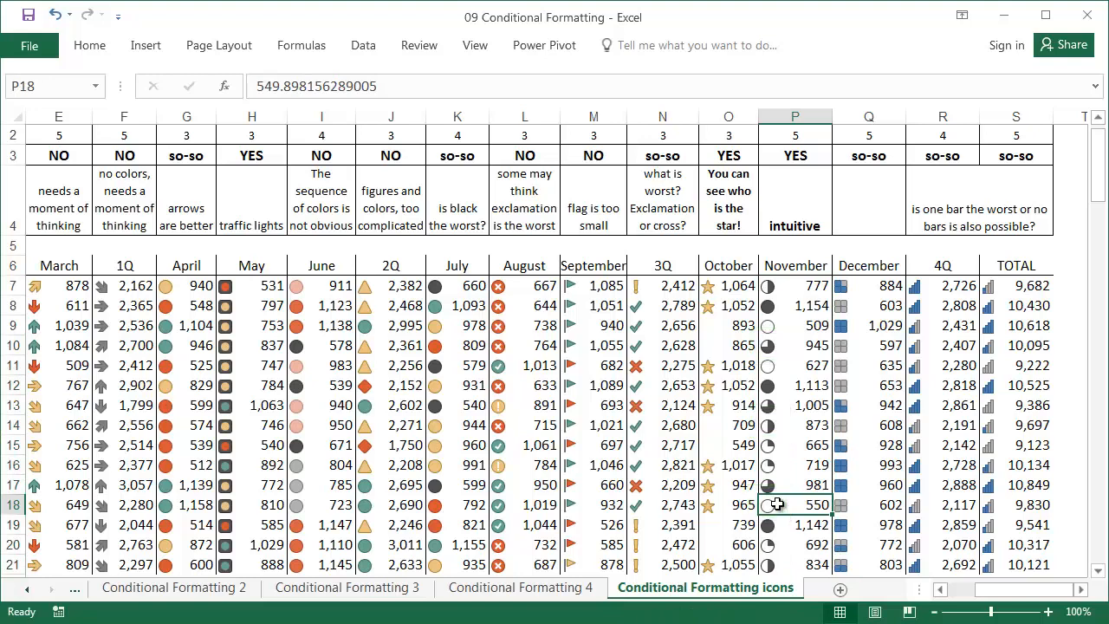
Copy the three-arrow icon formatting from January cell C21 onto the monthly values C25:N39 with Format Painter
{"action": "scroll", "coordinate": [780, 502], "scroll_direction": "down", "scroll_amount": 6}
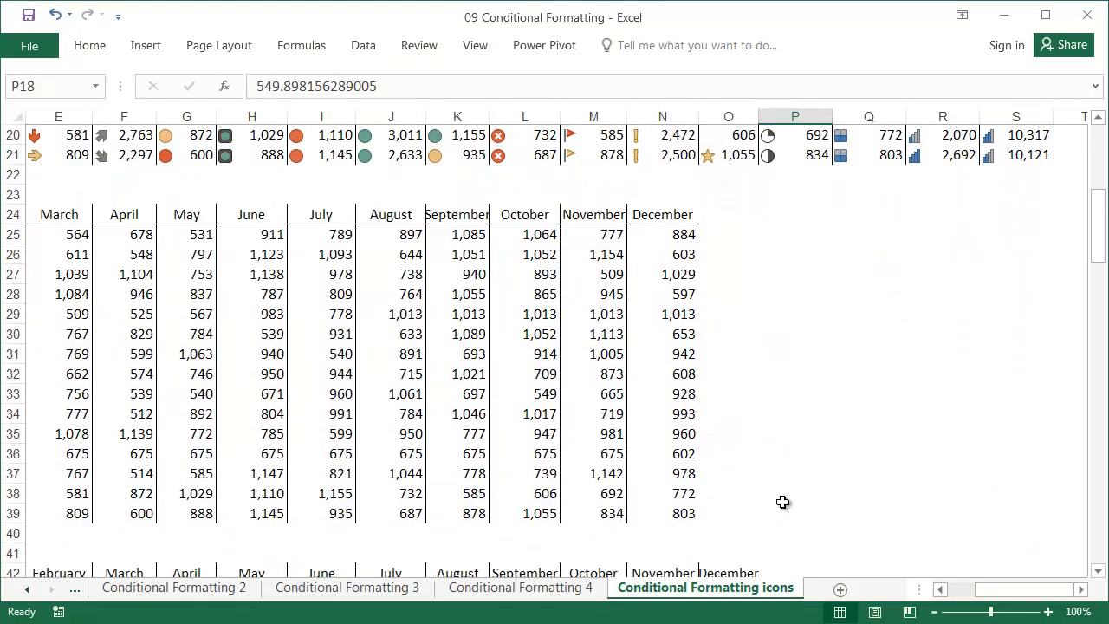
{"action": "left_click_drag", "start_coordinate": [1024, 590], "coordinate": [997, 590]}
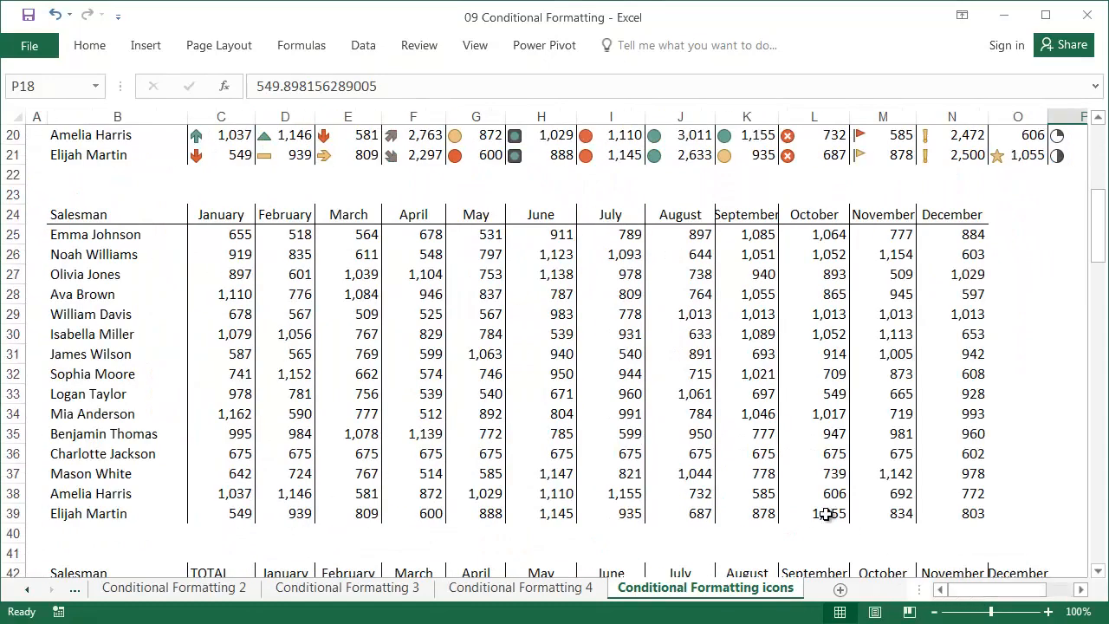
{"action": "left_click", "coordinate": [215, 155]}
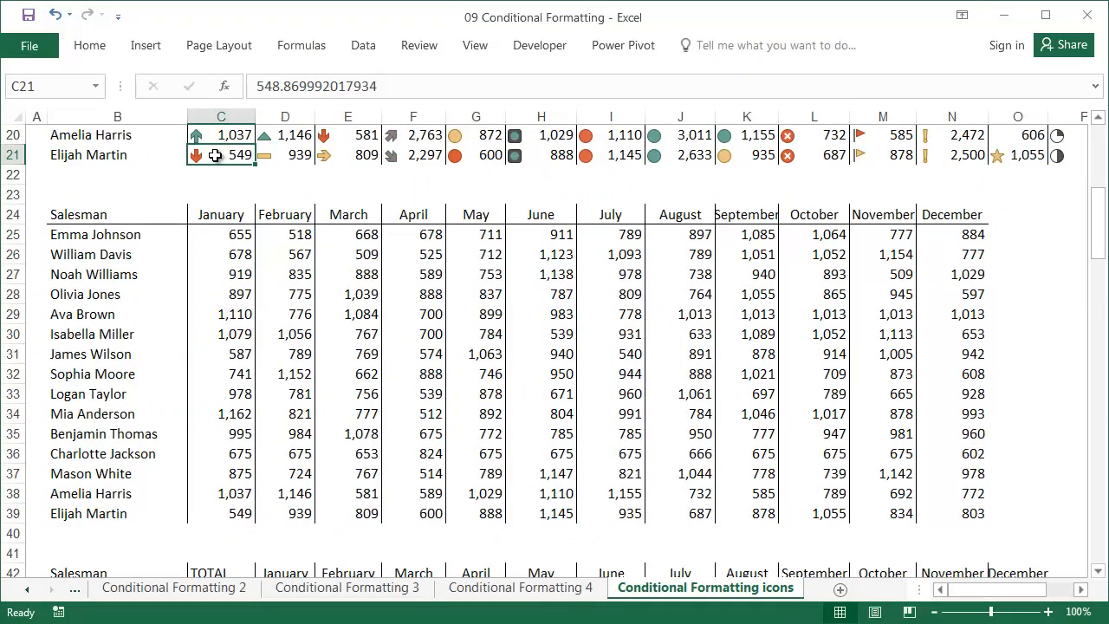
{"action": "right_click", "coordinate": [243, 159]}
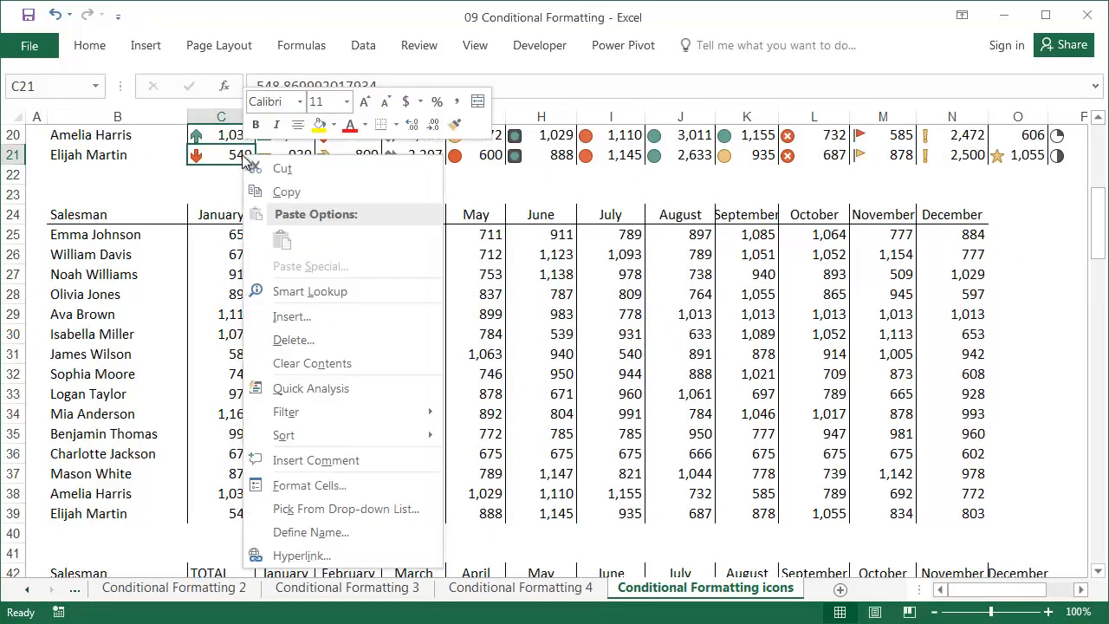
{"action": "left_click", "coordinate": [455, 131]}
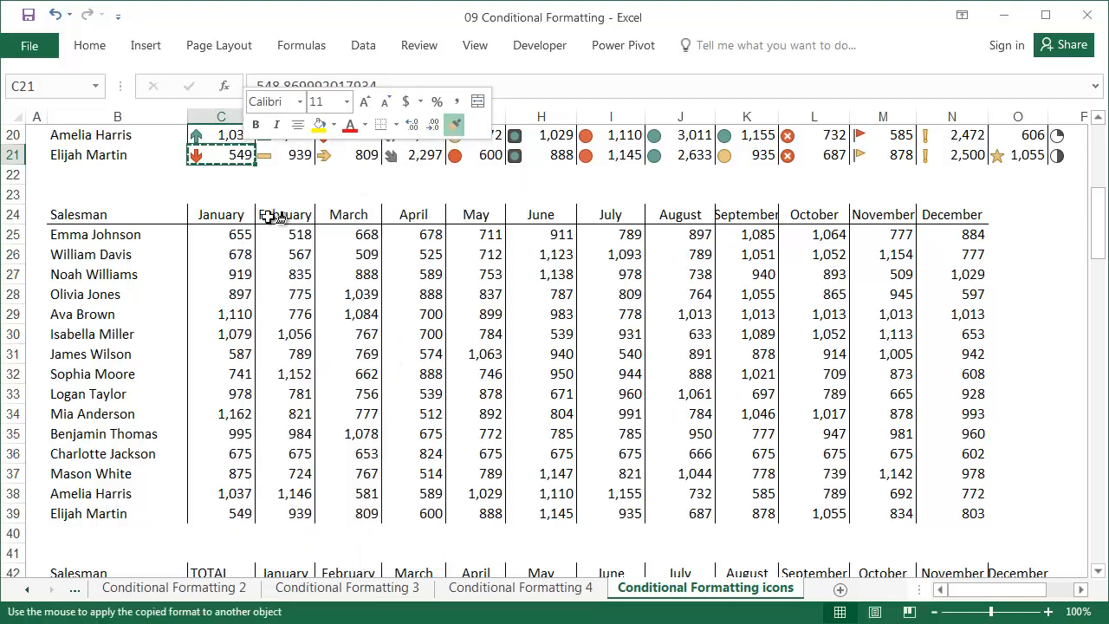
{"action": "mouse_move", "coordinate": [247, 236]}
{"action": "left_mouse_down"}
{"action": "mouse_move", "coordinate": [426, 294]}
{"action": "mouse_move", "coordinate": [939, 512]}
{"action": "left_mouse_up"}
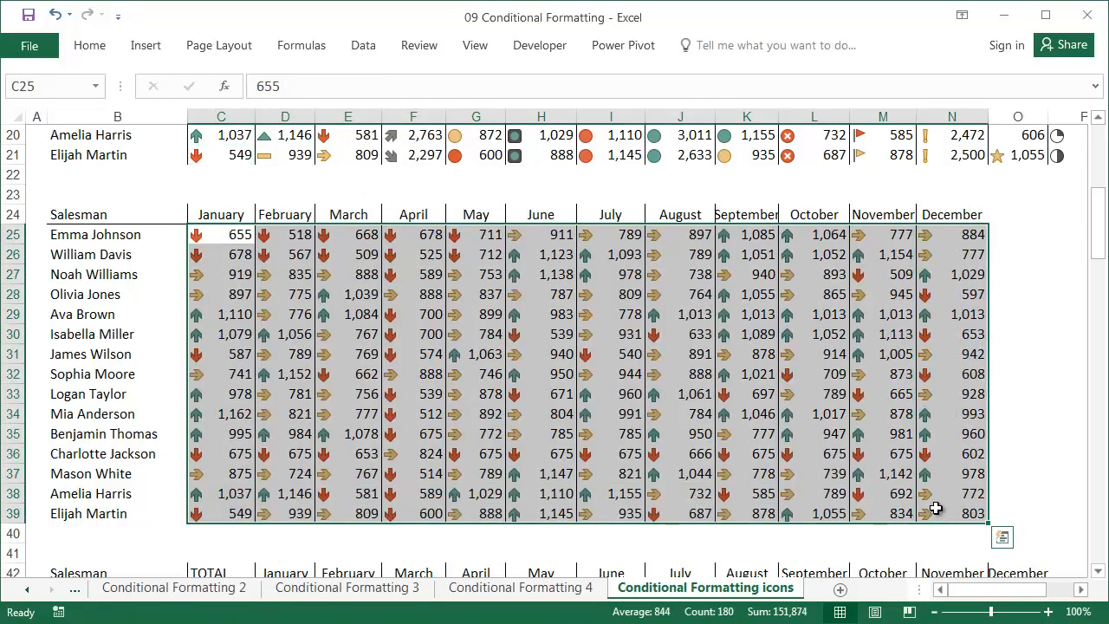
Edit the icon set rule for C25:N39, replacing the green and yellow arrows with No Cell Icon and keeping only the red down arrow
{"action": "left_click", "coordinate": [429, 380]}
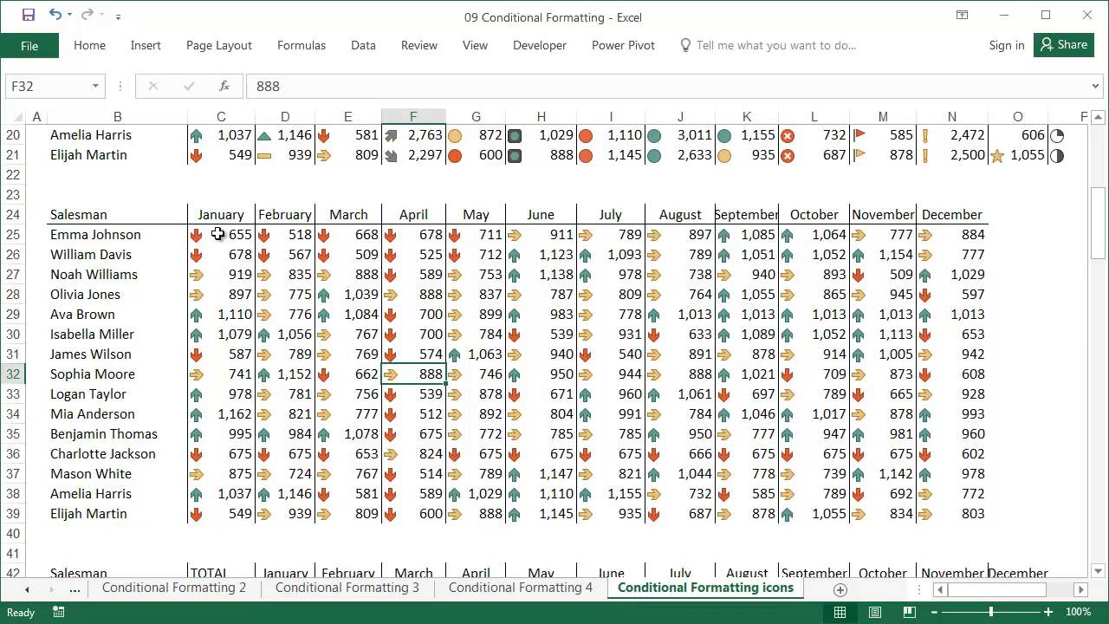
{"action": "left_click_drag", "start_coordinate": [218, 234], "coordinate": [934, 514]}
{"action": "left_click", "coordinate": [89, 45]}
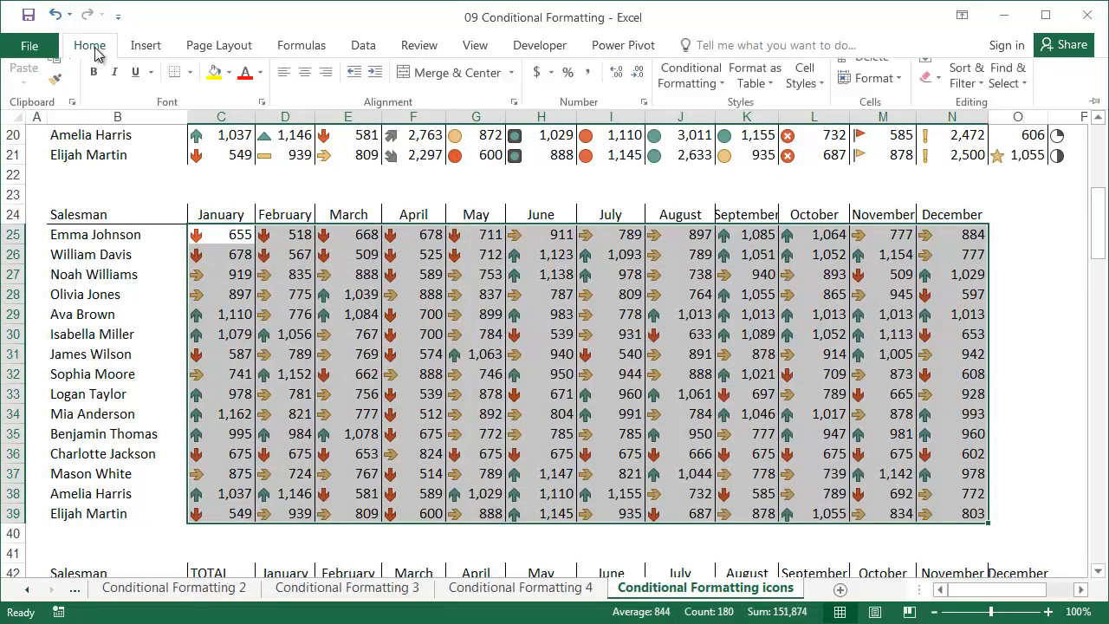
{"action": "left_click", "coordinate": [691, 97]}
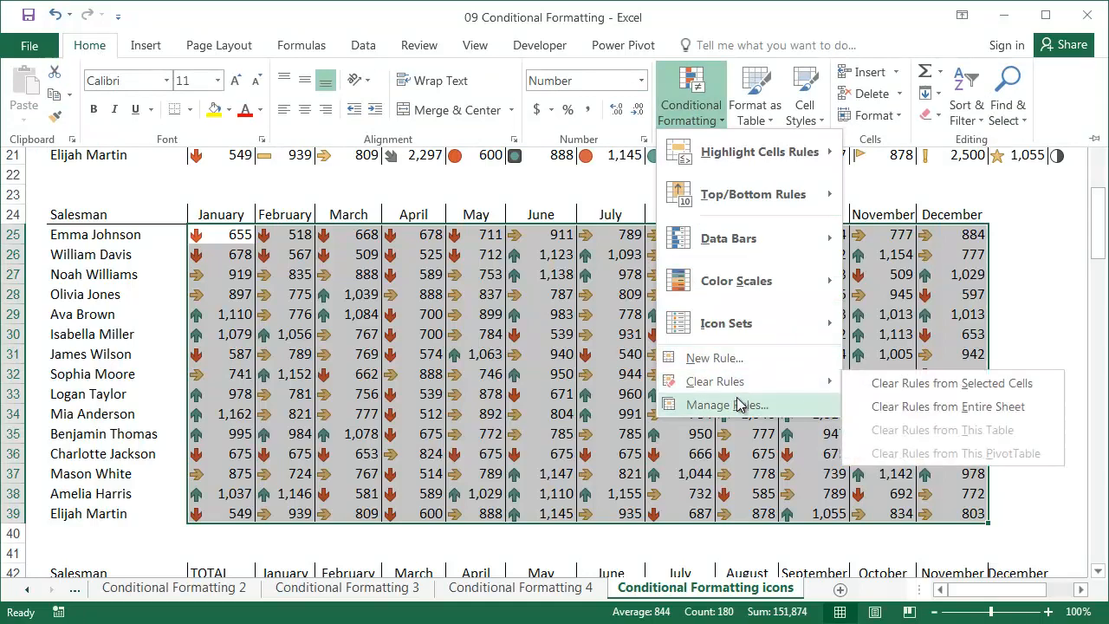
{"action": "left_click", "coordinate": [737, 405]}
{"action": "key", "text": "Escape"}
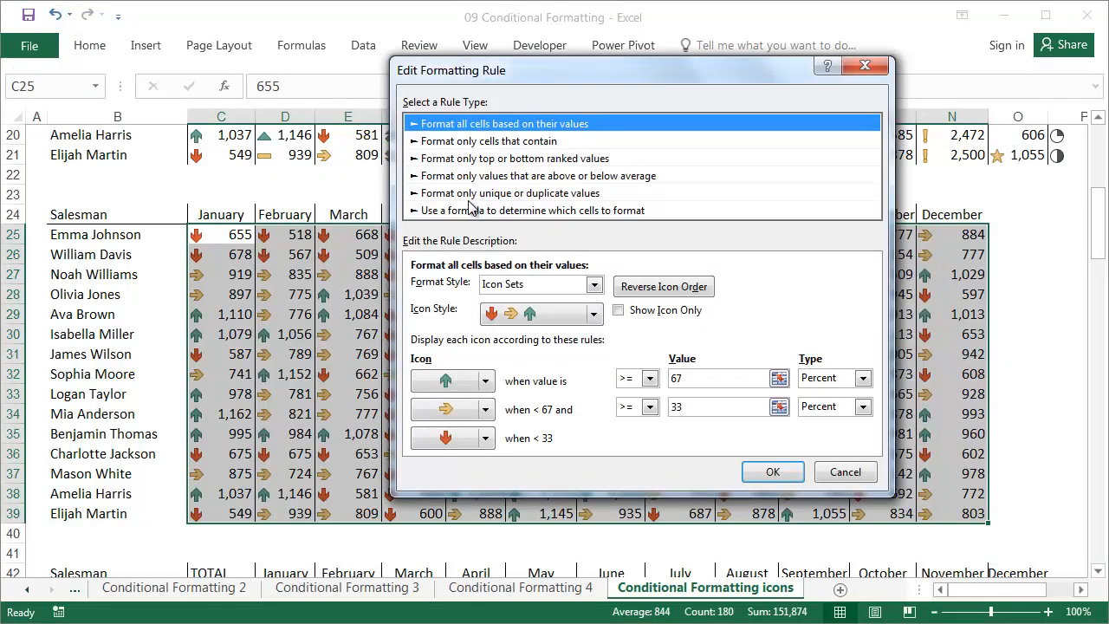
{"action": "left_click", "coordinate": [484, 381]}
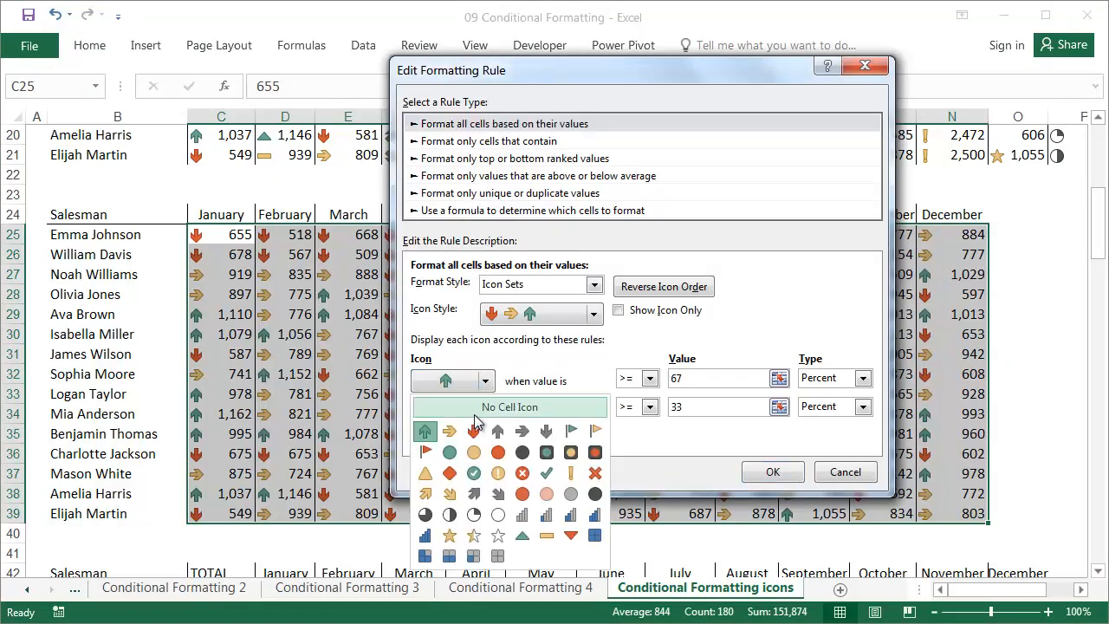
{"action": "left_click", "coordinate": [483, 405]}
{"action": "left_click", "coordinate": [485, 410]}
{"action": "left_click", "coordinate": [482, 437]}
{"action": "left_click", "coordinate": [771, 472]}
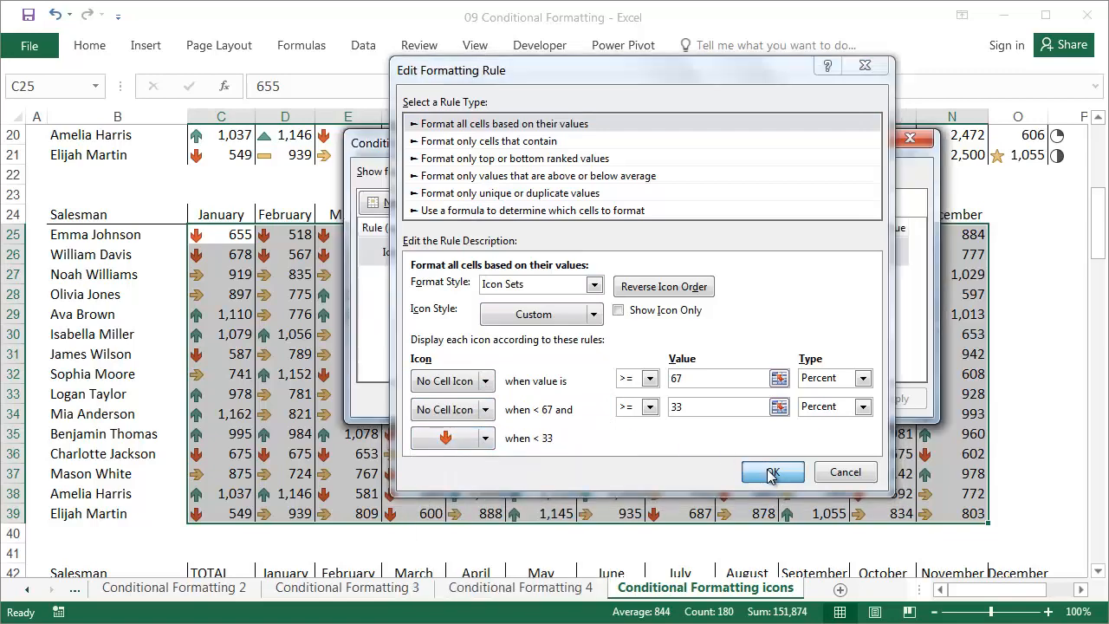
{"action": "left_click", "coordinate": [763, 398]}
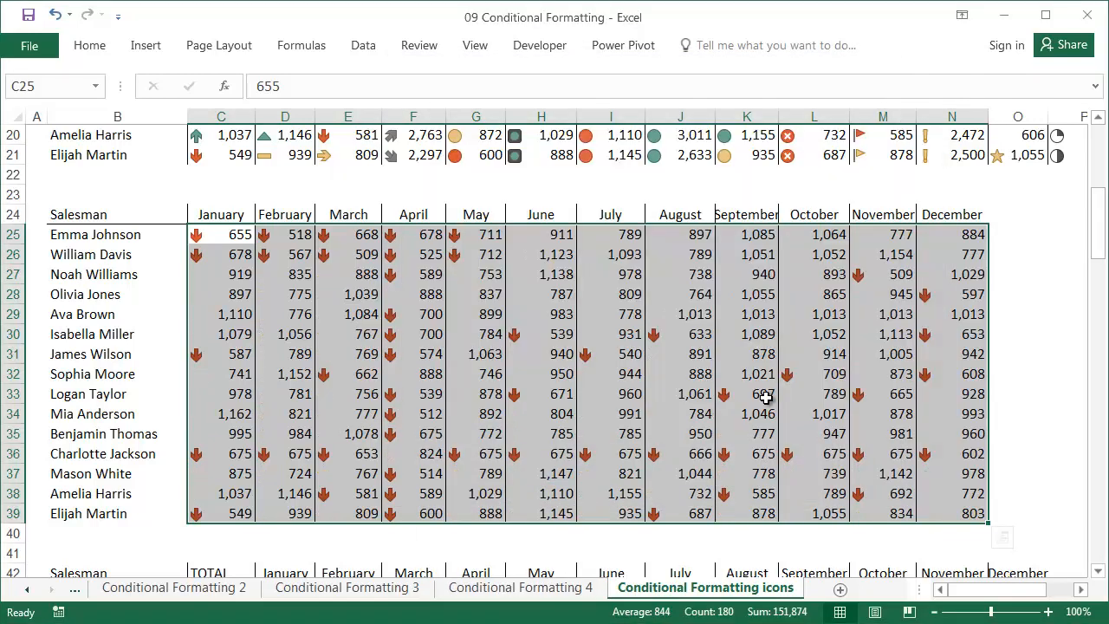
Examine the red arrows in the April column, row 36 and rows 25 and 26, comparing January to May with June to December
{"action": "left_click", "coordinate": [404, 214]}
{"action": "left_click_drag", "start_coordinate": [404, 248], "coordinate": [425, 512]}
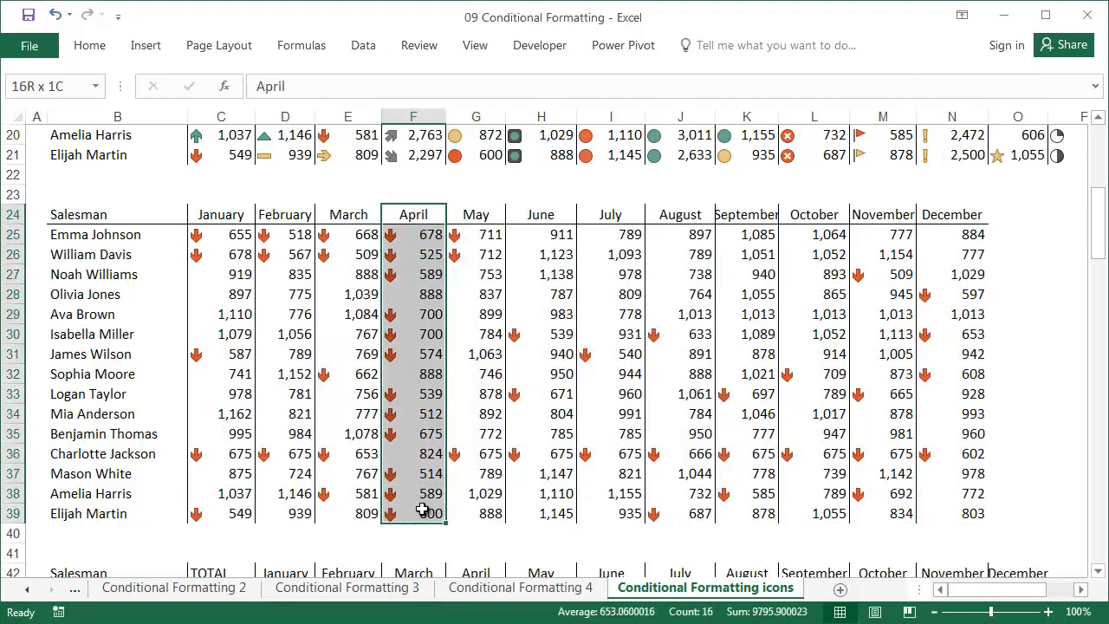
{"action": "left_click_drag", "start_coordinate": [174, 454], "coordinate": [963, 466]}
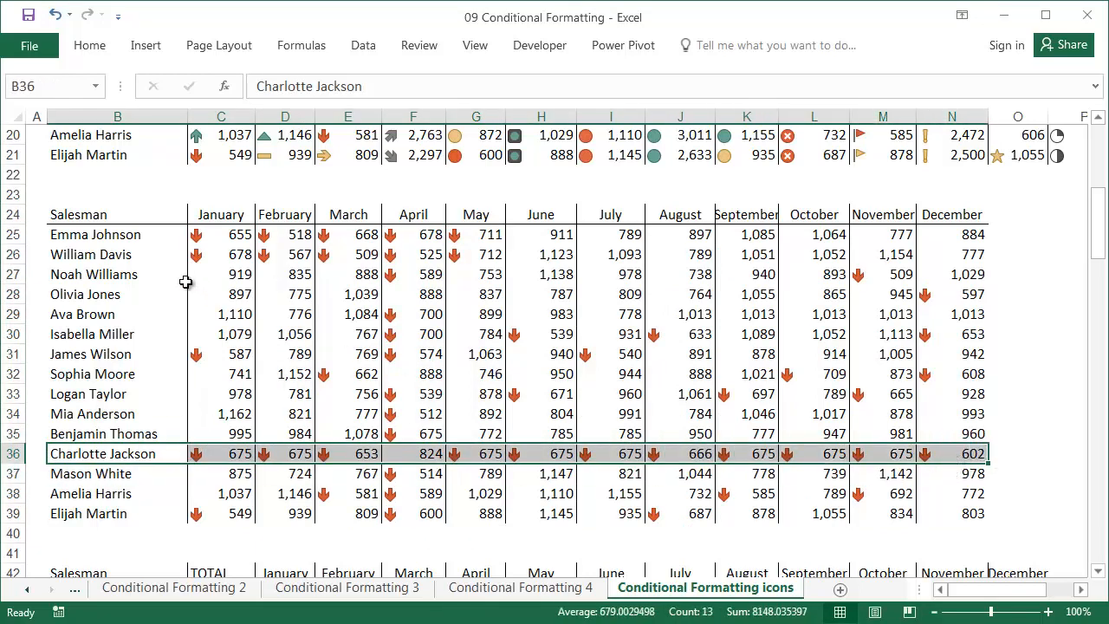
{"action": "left_click_drag", "start_coordinate": [134, 237], "coordinate": [463, 254]}
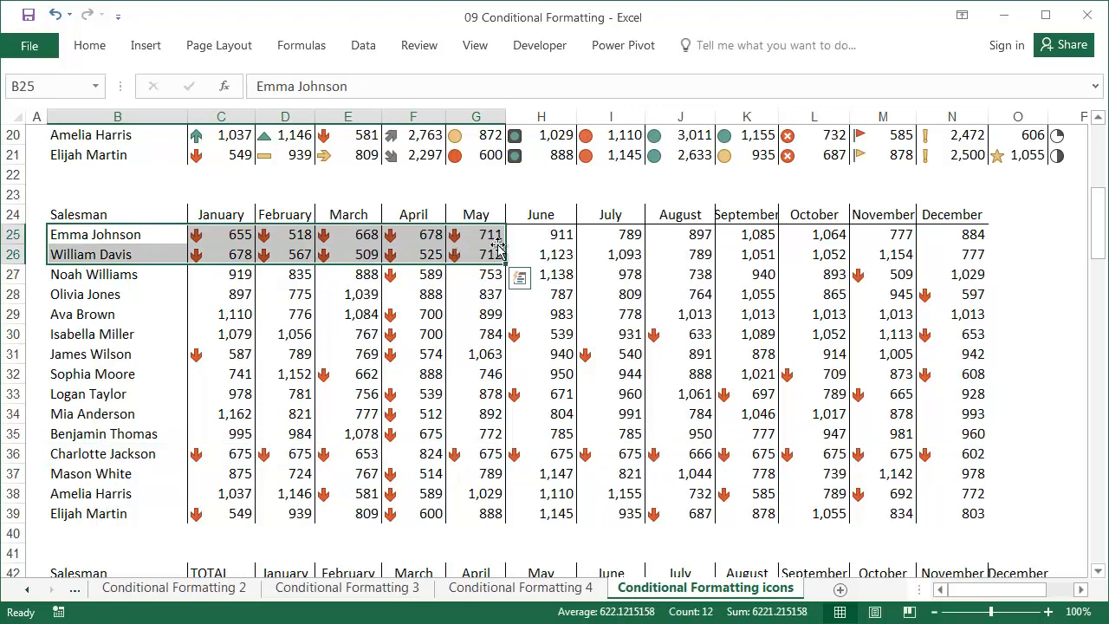
{"action": "left_click_drag", "start_coordinate": [548, 216], "coordinate": [919, 255]}
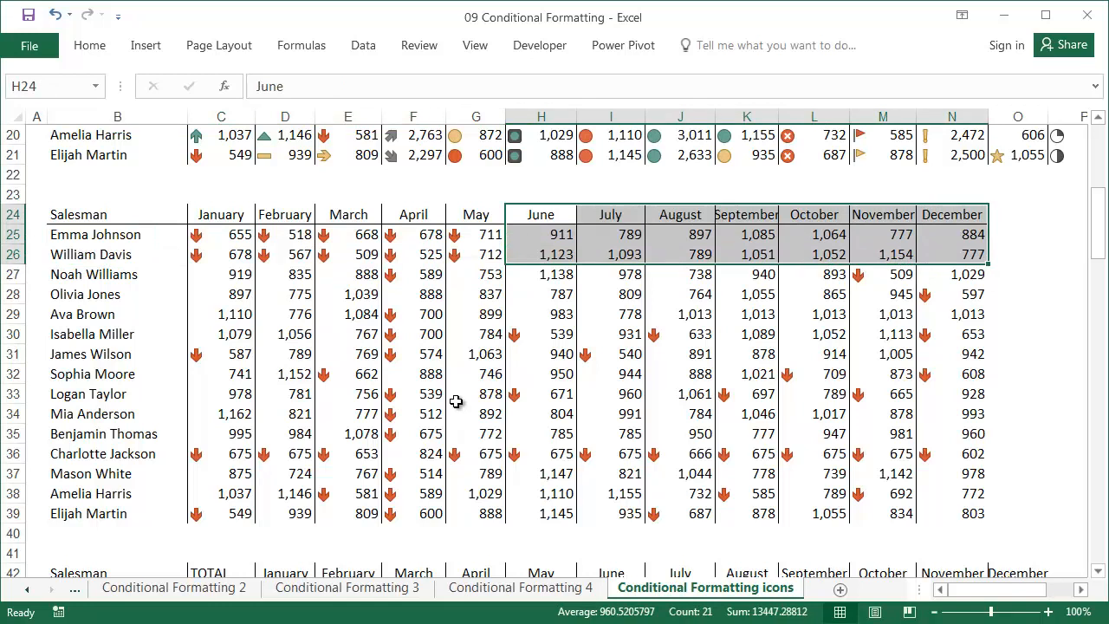
{"action": "left_click", "coordinate": [453, 394]}
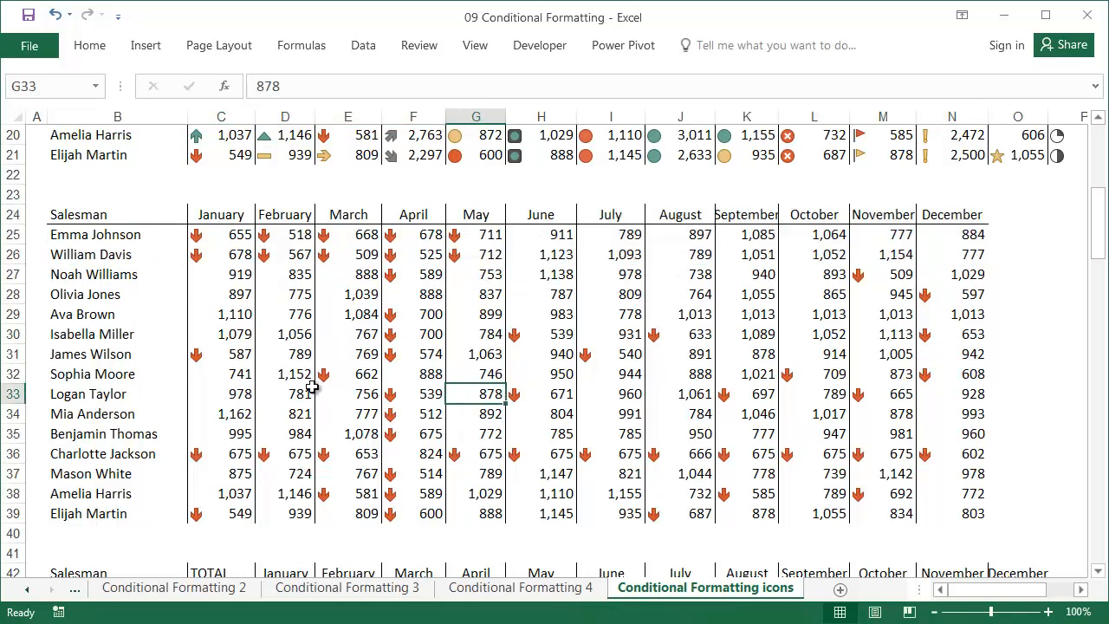
Copy the three-arrow icon formatting from January cell C21 onto the TOTAL values C43:C57 with Format Painter
{"action": "right_click", "coordinate": [238, 158]}
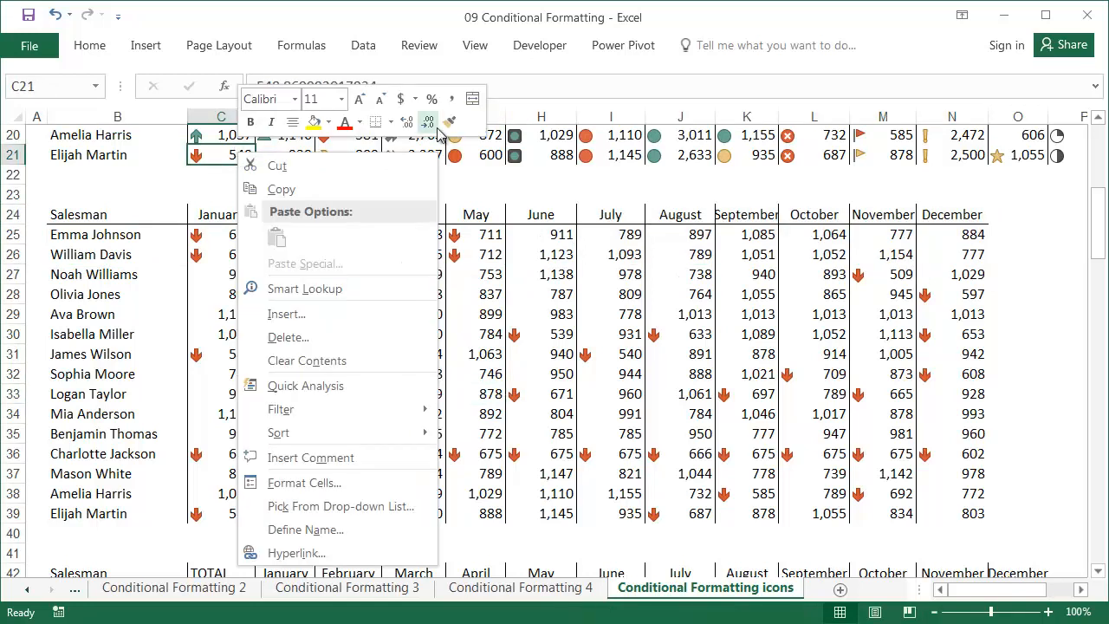
{"action": "left_click", "coordinate": [453, 118]}
{"action": "scroll", "coordinate": [208, 384], "scroll_direction": "down", "scroll_amount": 5}
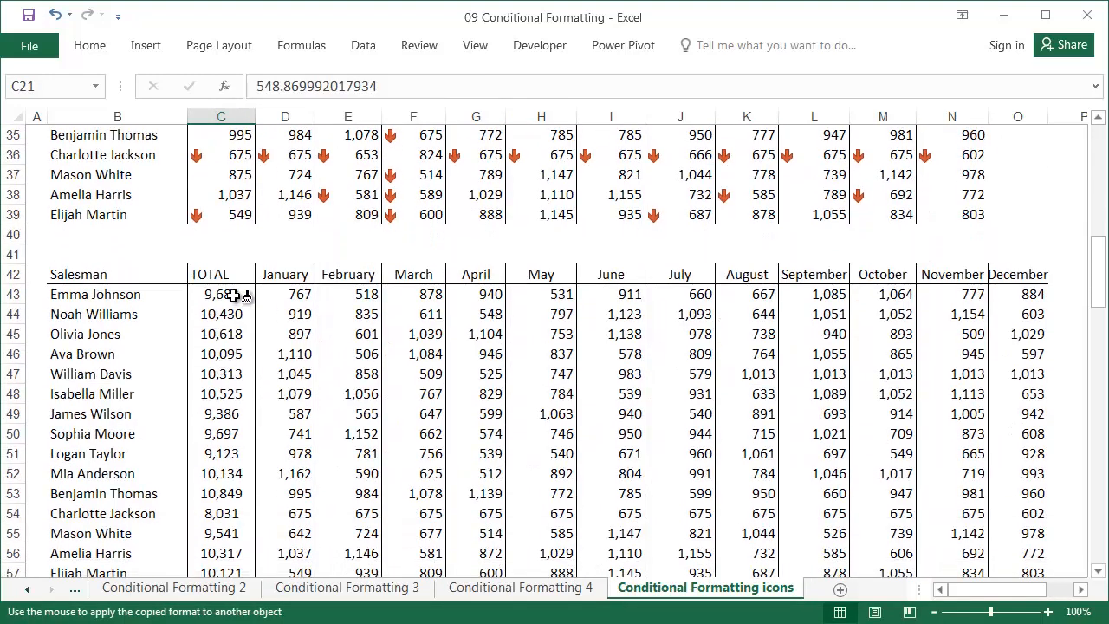
{"action": "mouse_move", "coordinate": [223, 295]}
{"action": "left_mouse_down"}
{"action": "mouse_move", "coordinate": [234, 589]}
{"action": "mouse_move", "coordinate": [225, 527]}
{"action": "left_mouse_up"}
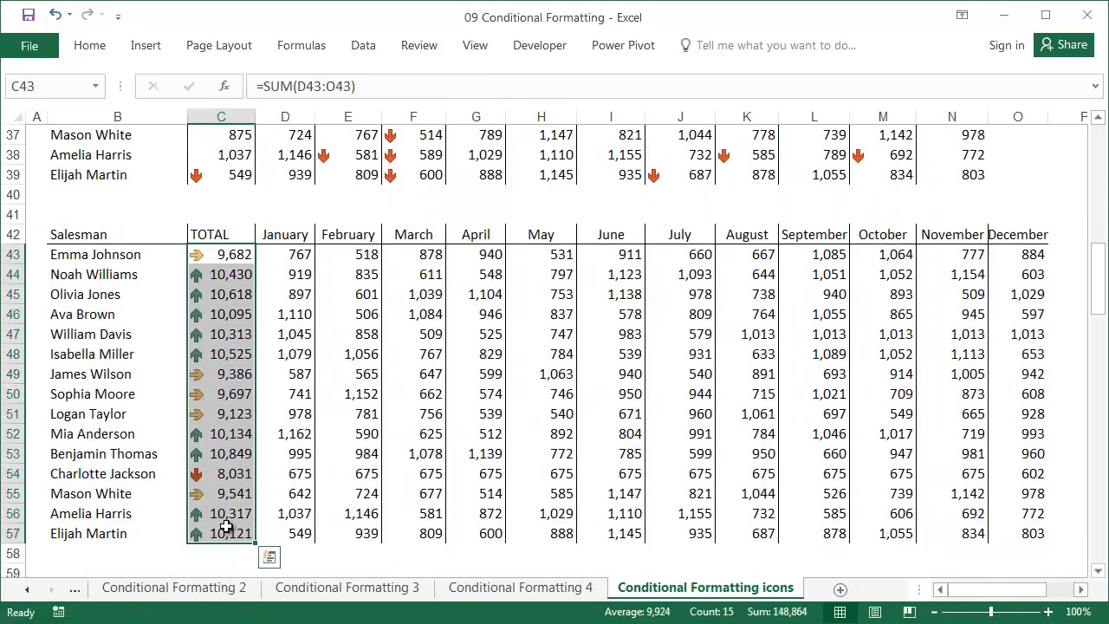
{"action": "left_click", "coordinate": [299, 355]}
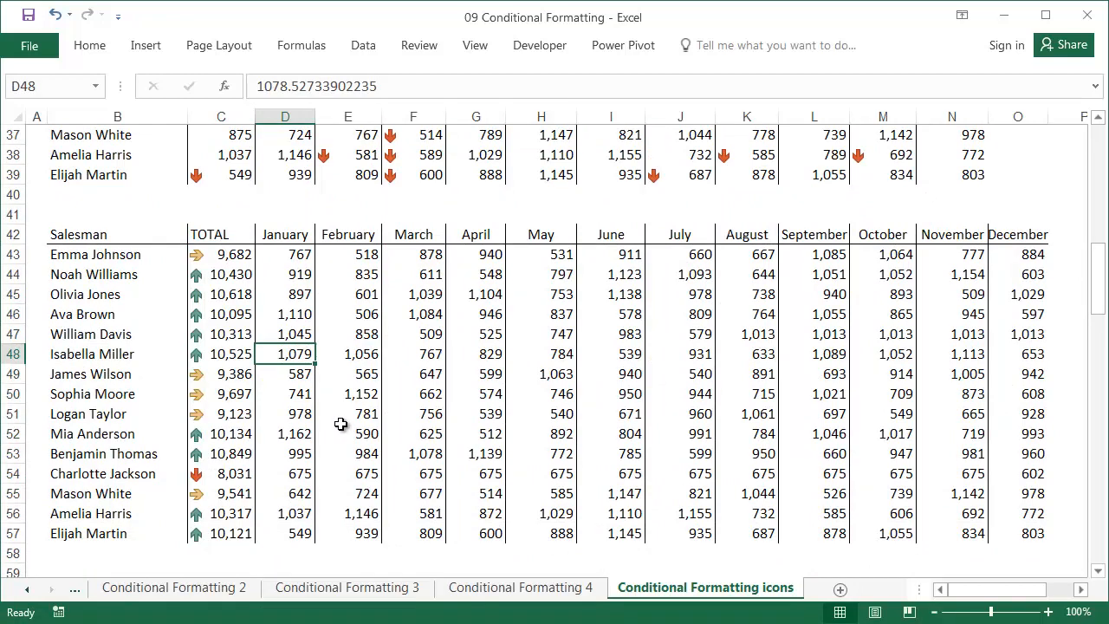
{"action": "left_click_drag", "start_coordinate": [161, 255], "coordinate": [235, 516]}
{"action": "left_click", "coordinate": [288, 475]}
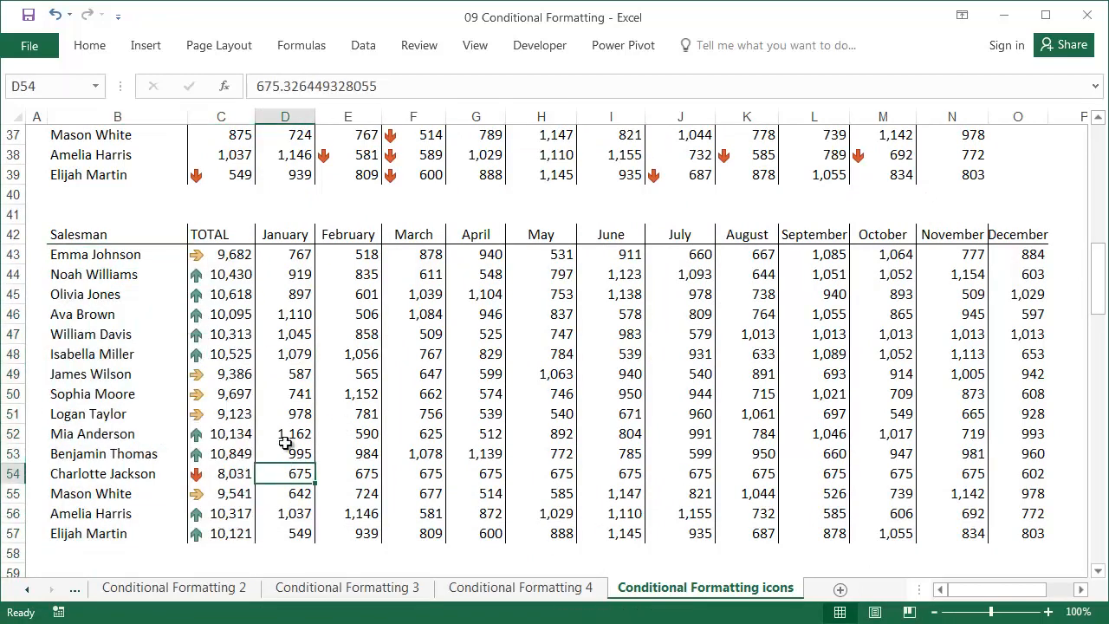
Edit the icon set rule for the TOTAL values C43:C57 to show the icon only
{"action": "left_click_drag", "start_coordinate": [217, 256], "coordinate": [219, 532]}
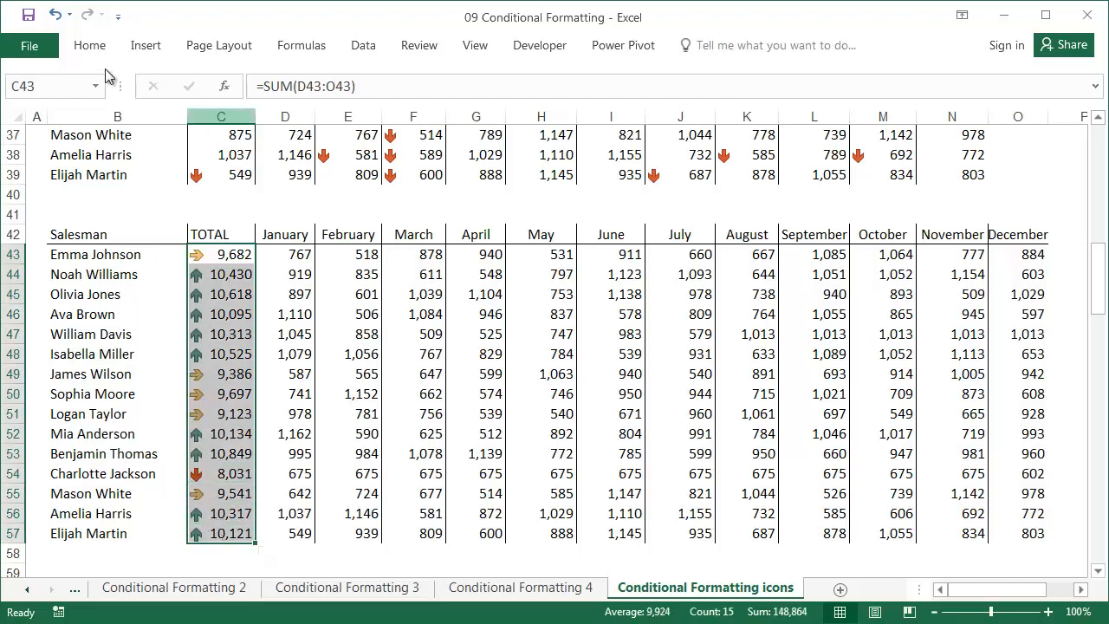
{"action": "left_click", "coordinate": [90, 49]}
{"action": "left_click", "coordinate": [691, 100]}
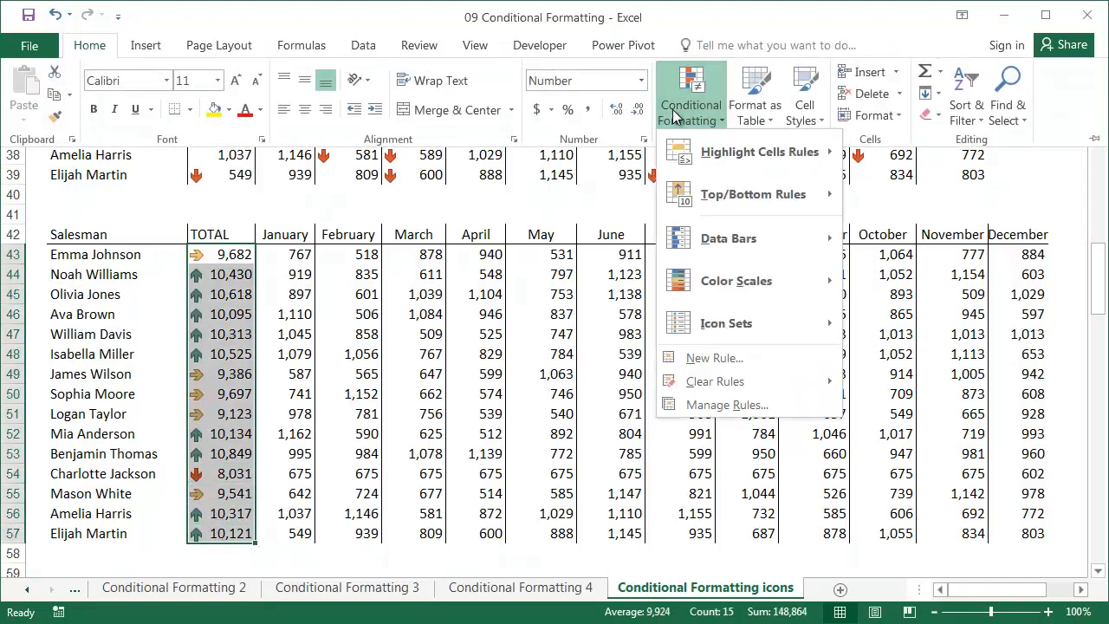
{"action": "left_click", "coordinate": [720, 405]}
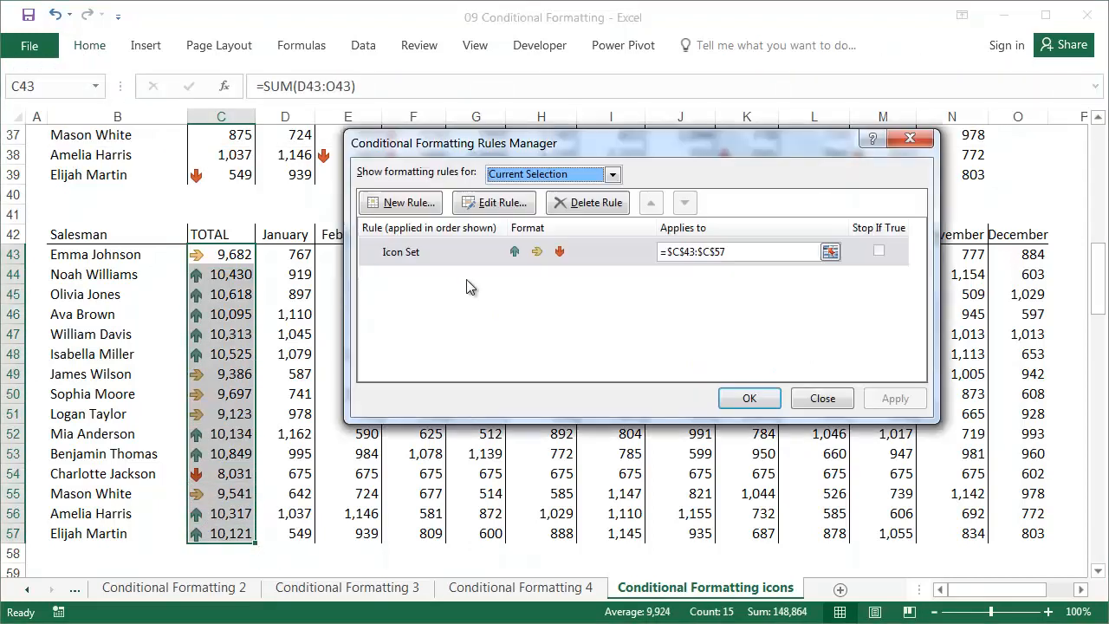
{"action": "left_click", "coordinate": [466, 201]}
{"action": "left_click", "coordinate": [619, 311]}
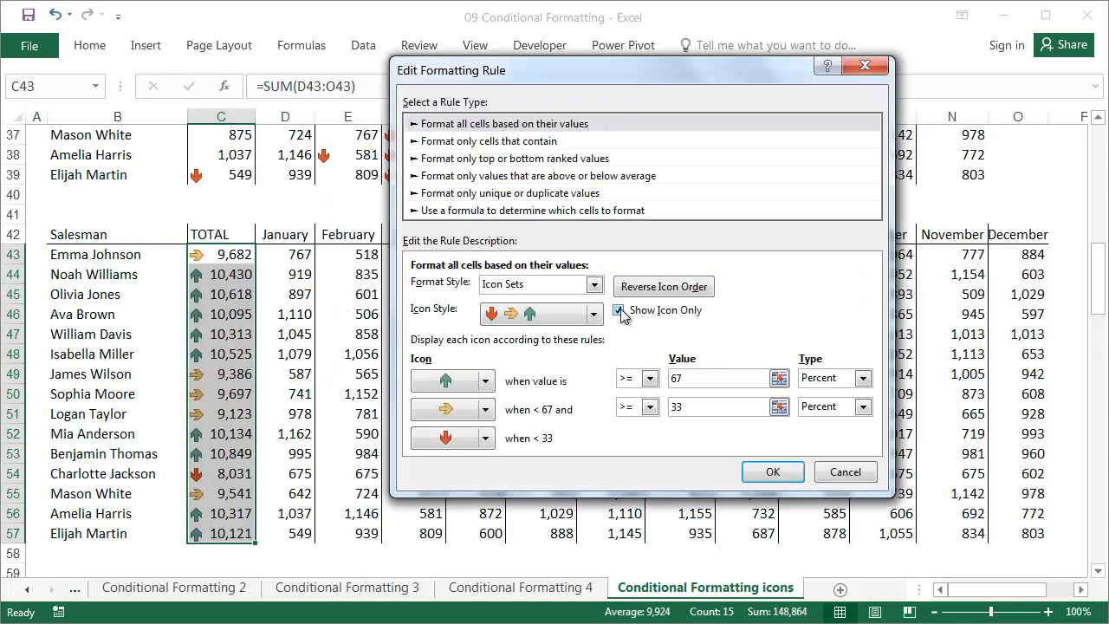
{"action": "left_click", "coordinate": [773, 472]}
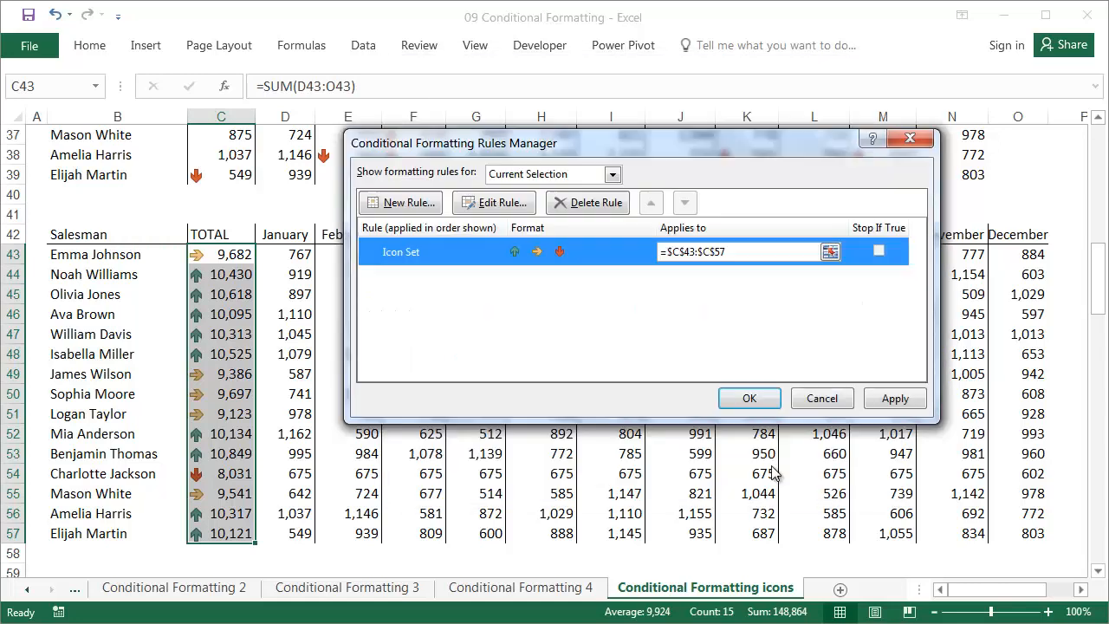
{"action": "left_click", "coordinate": [749, 399]}
{"action": "right_click", "coordinate": [230, 277]}
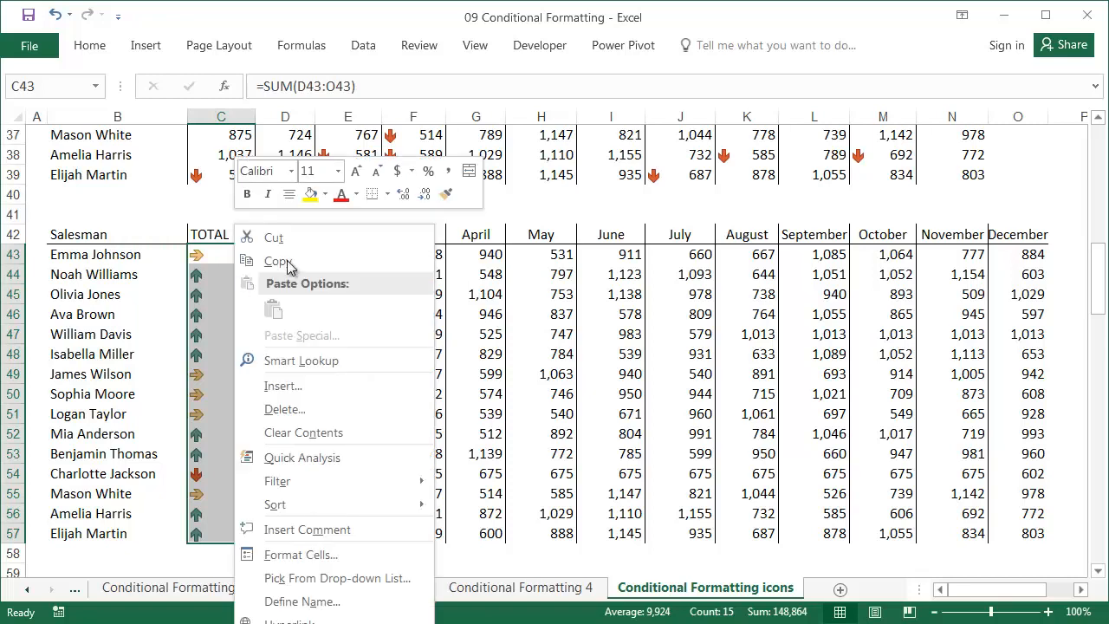
{"action": "key", "text": "Escape"}
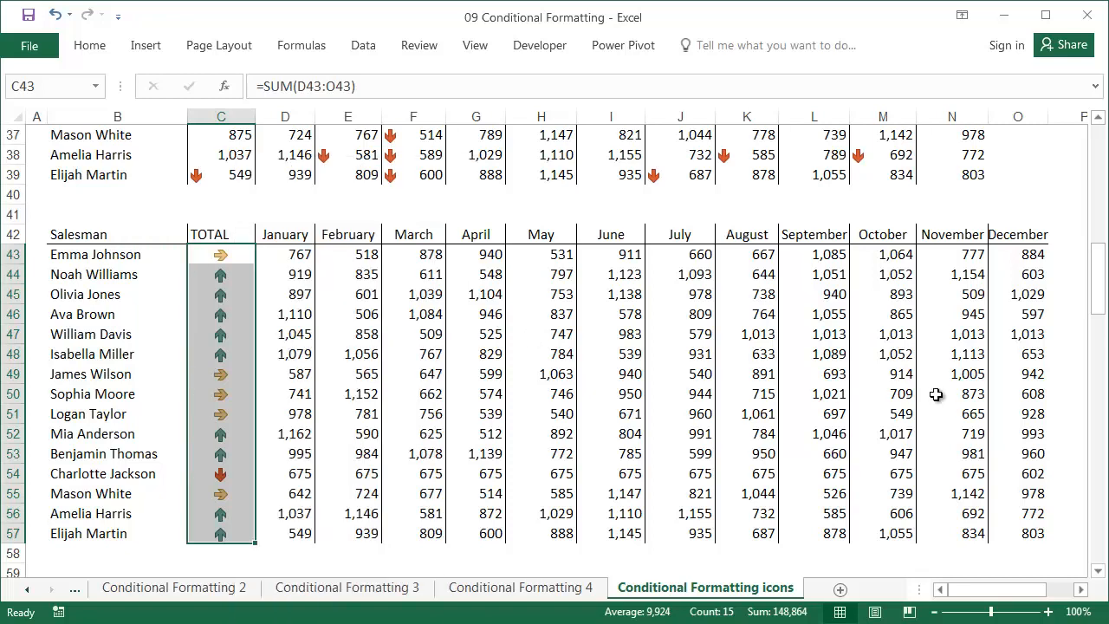
Copy the star icon formatting from cell O8 onto C62:N76 with Format Painter and check the September column and row 72
{"action": "scroll", "coordinate": [980, 390], "scroll_direction": "up", "scroll_amount": 12}
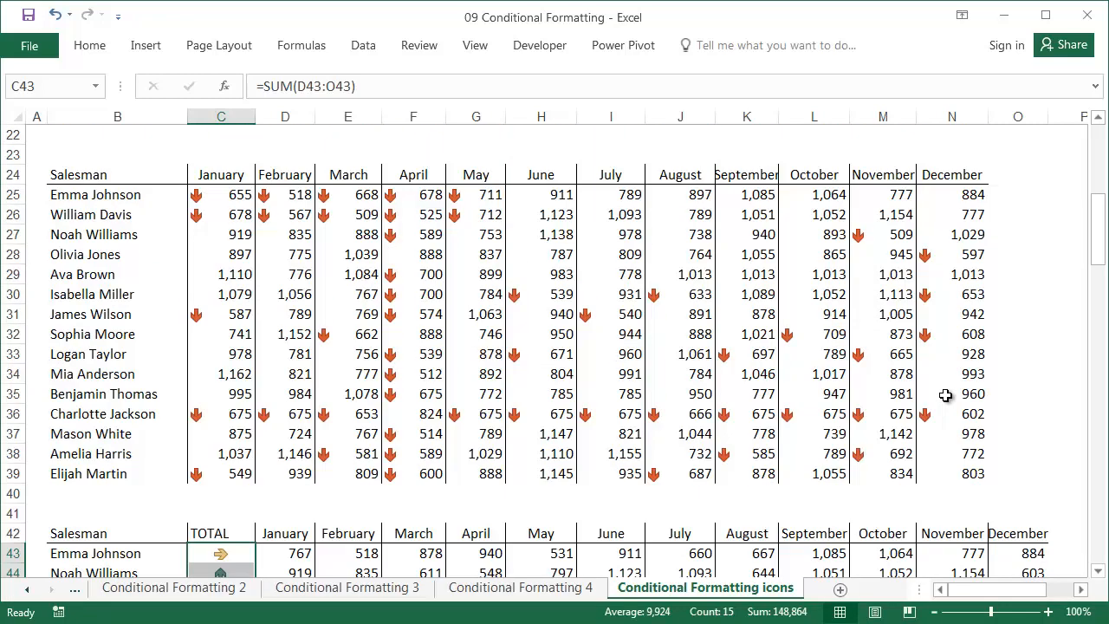
{"action": "left_click", "coordinate": [1022, 327]}
{"action": "right_click", "coordinate": [1023, 330]}
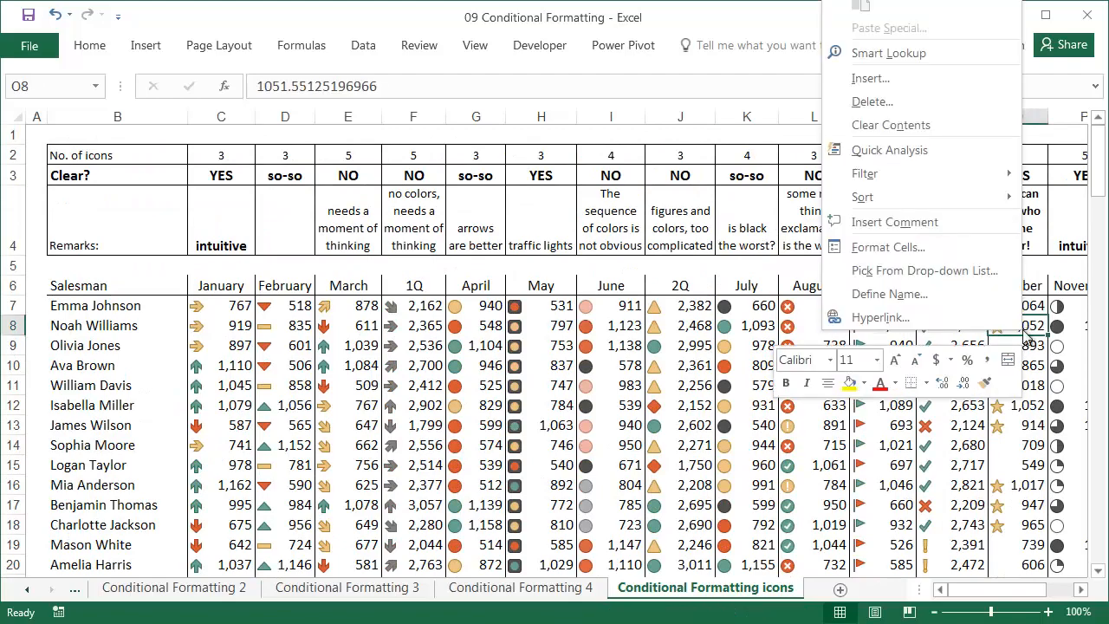
{"action": "left_click", "coordinate": [986, 382]}
{"action": "scroll", "coordinate": [470, 395], "scroll_direction": "down", "scroll_amount": 19}
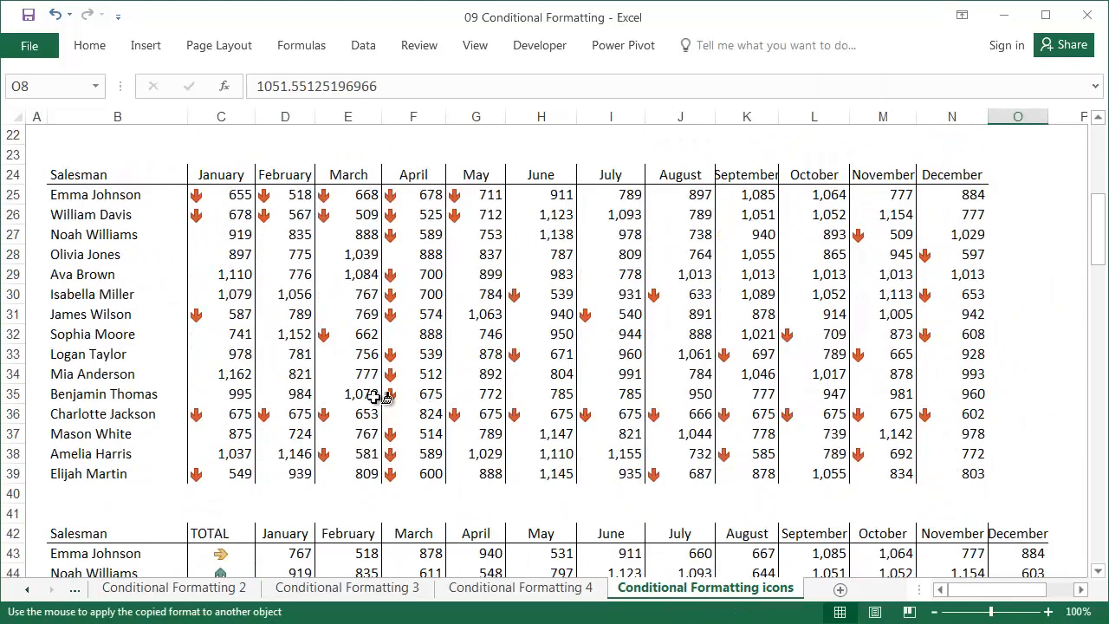
{"action": "mouse_move", "coordinate": [224, 217]}
{"action": "left_mouse_down"}
{"action": "mouse_move", "coordinate": [493, 275]}
{"action": "mouse_move", "coordinate": [1067, 451]}
{"action": "mouse_move", "coordinate": [962, 491]}
{"action": "left_mouse_up"}
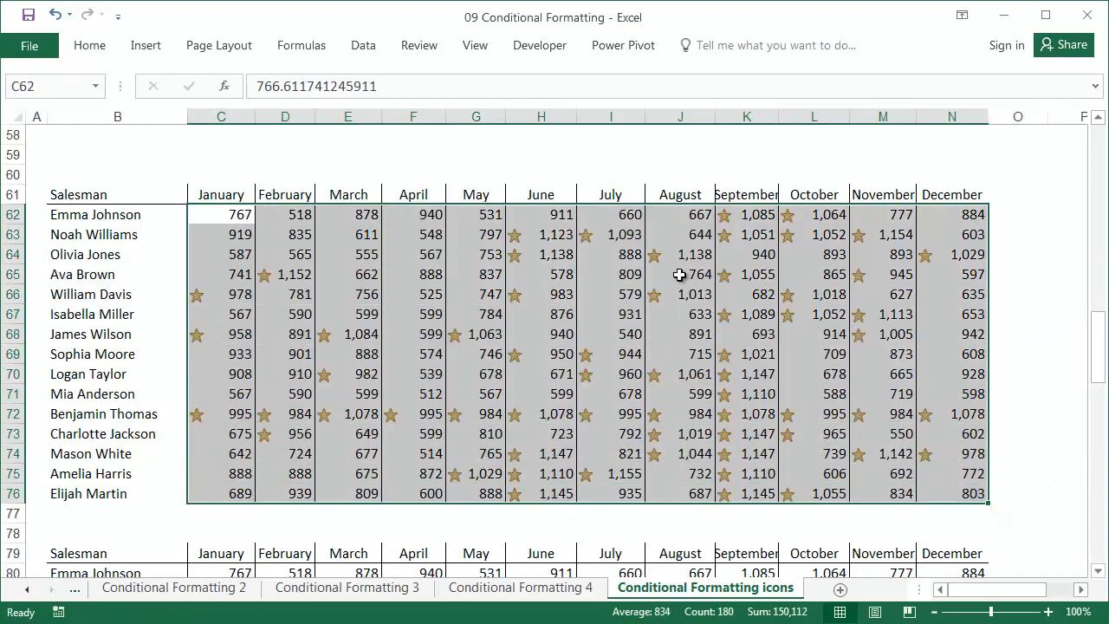
{"action": "left_click_drag", "start_coordinate": [744, 194], "coordinate": [748, 494]}
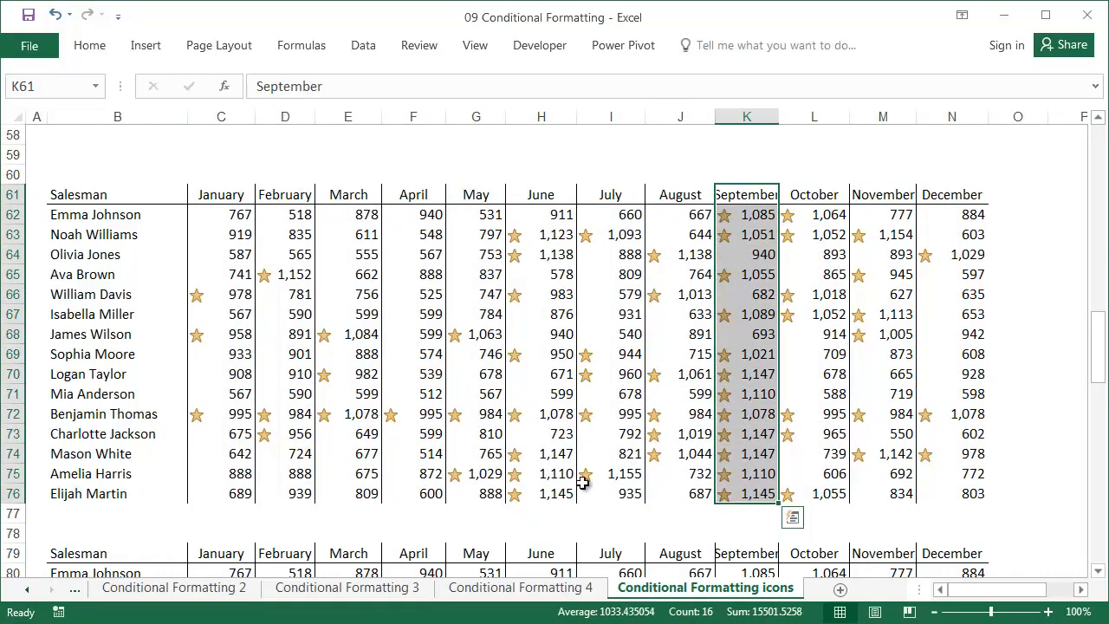
{"action": "left_click_drag", "start_coordinate": [135, 415], "coordinate": [958, 415]}
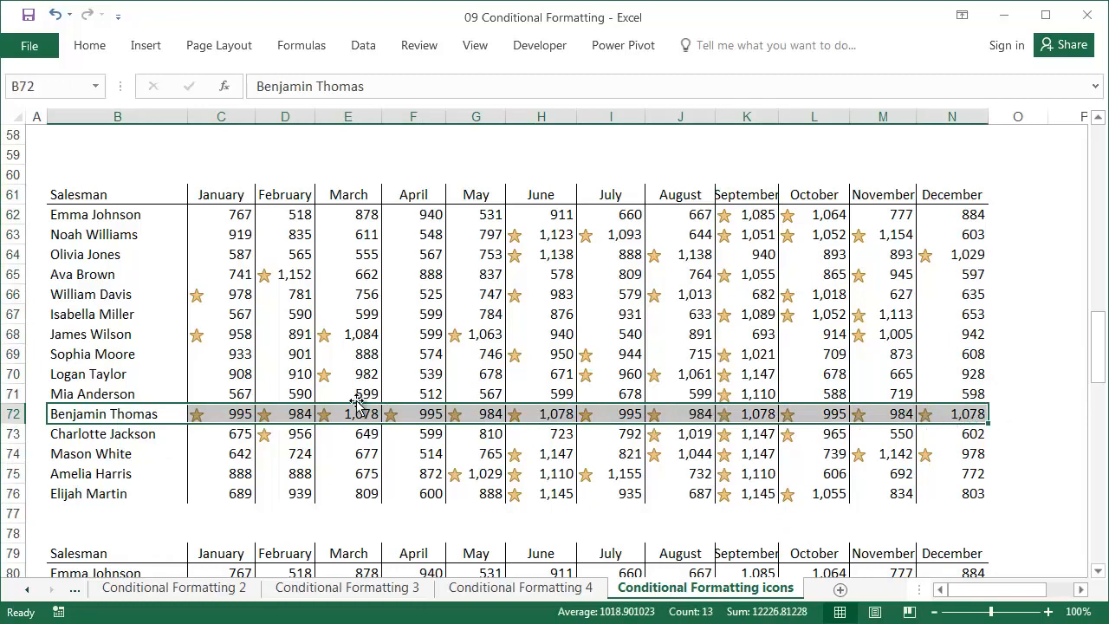
Apply the green-yellow-red color scale to the monthly values C80:N94
{"action": "scroll", "coordinate": [357, 400], "scroll_direction": "down", "scroll_amount": 5}
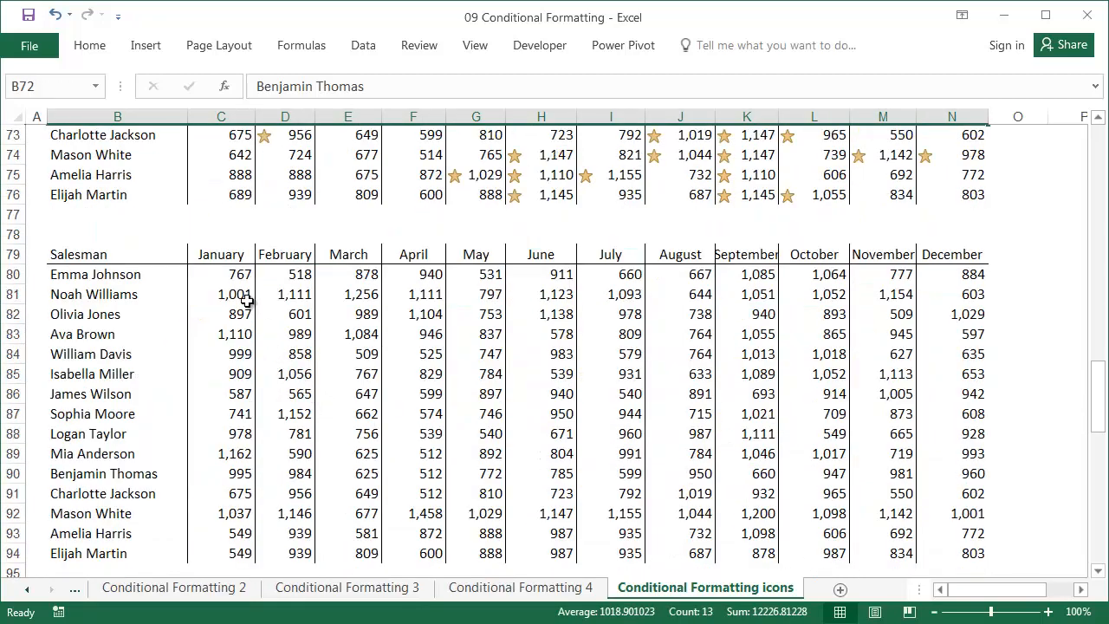
{"action": "left_click_drag", "start_coordinate": [252, 276], "coordinate": [956, 552]}
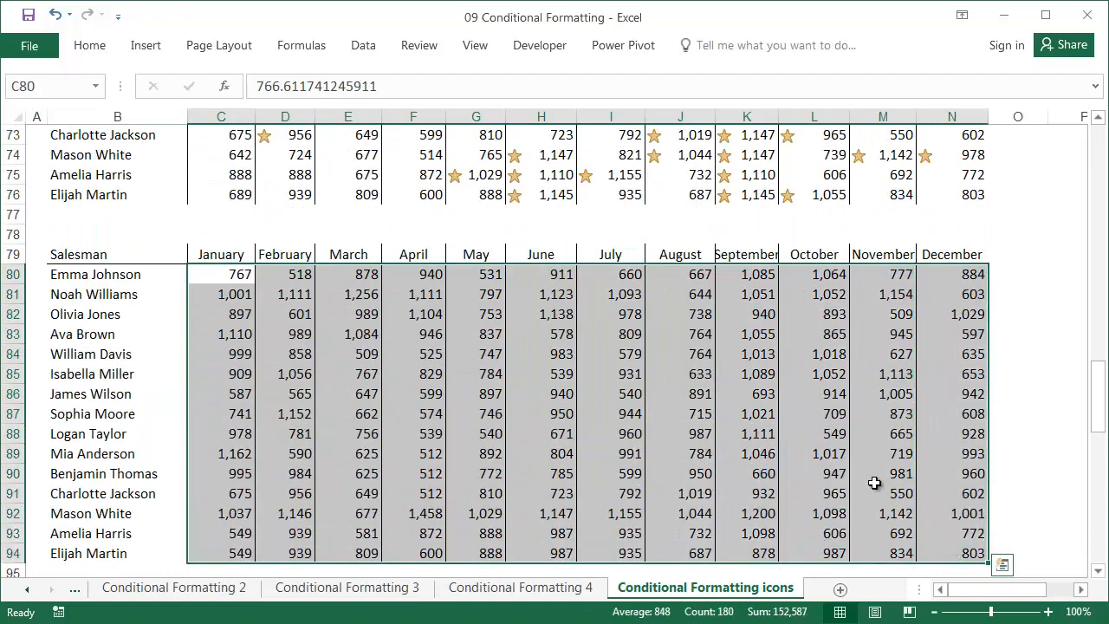
{"action": "left_click", "coordinate": [90, 45]}
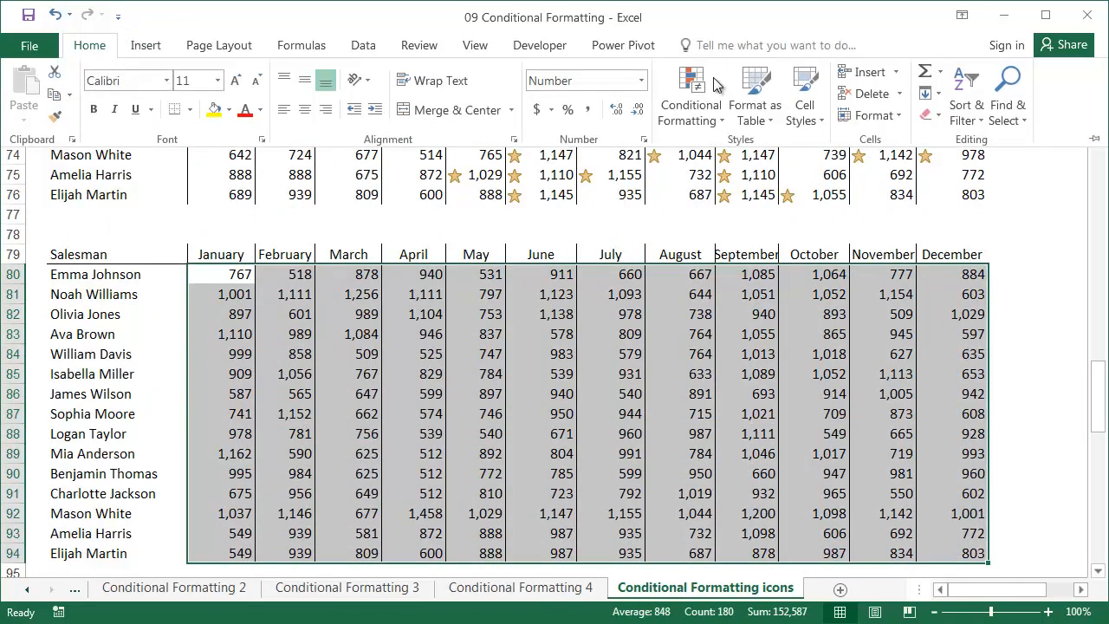
{"action": "left_click", "coordinate": [699, 115]}
{"action": "mouse_move", "coordinate": [806, 282]}
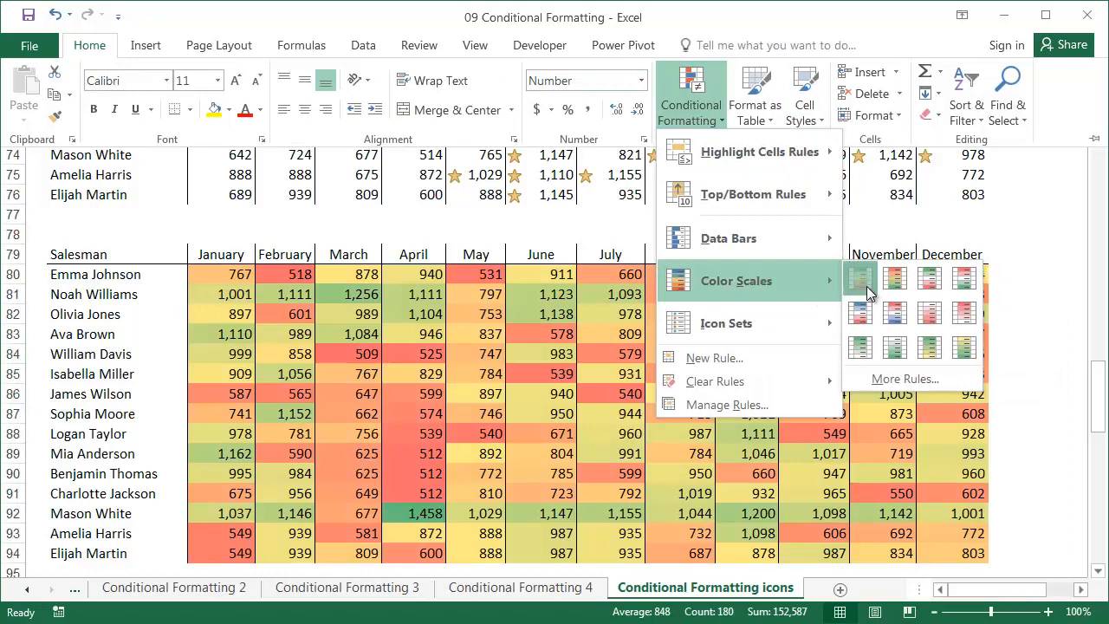
{"action": "left_click", "coordinate": [867, 286]}
{"action": "left_click", "coordinate": [365, 314]}
Copy the color scale formatting from cell E90 onto the monthly values C98:N112 with Format Painter and view the yellow-green table below
{"action": "scroll", "coordinate": [352, 373], "scroll_direction": "down", "scroll_amount": 2}
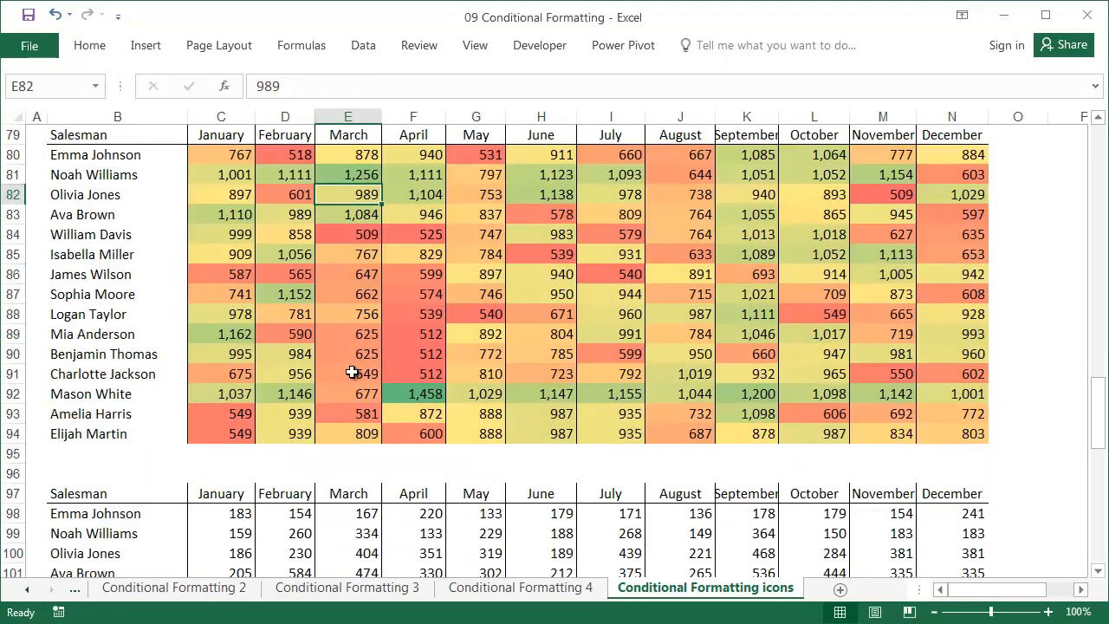
{"action": "left_click", "coordinate": [348, 355]}
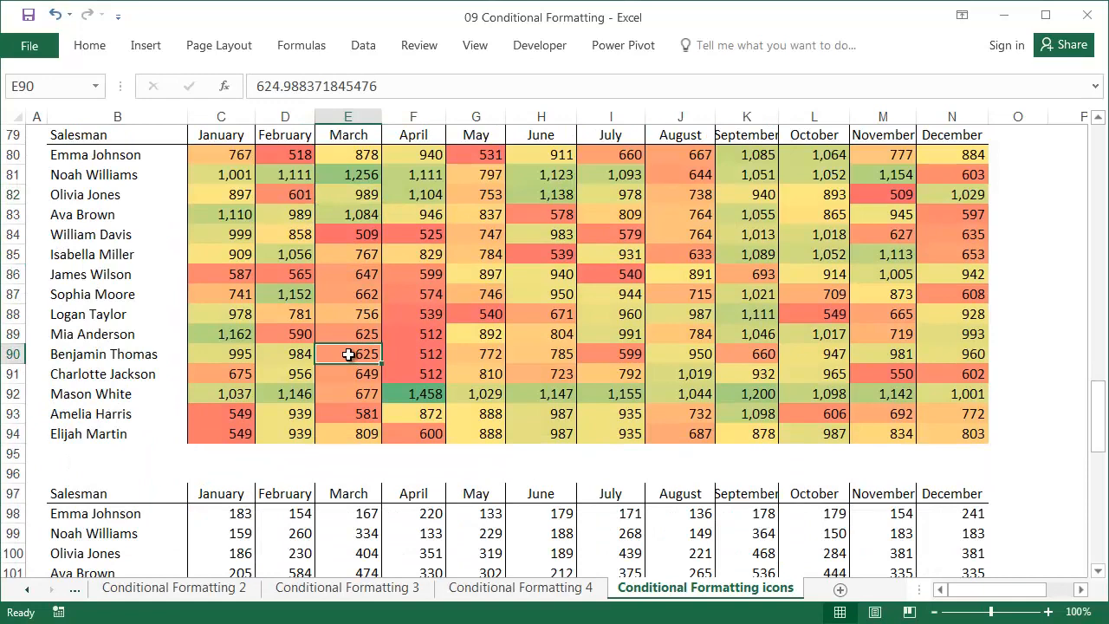
{"action": "right_click", "coordinate": [351, 363]}
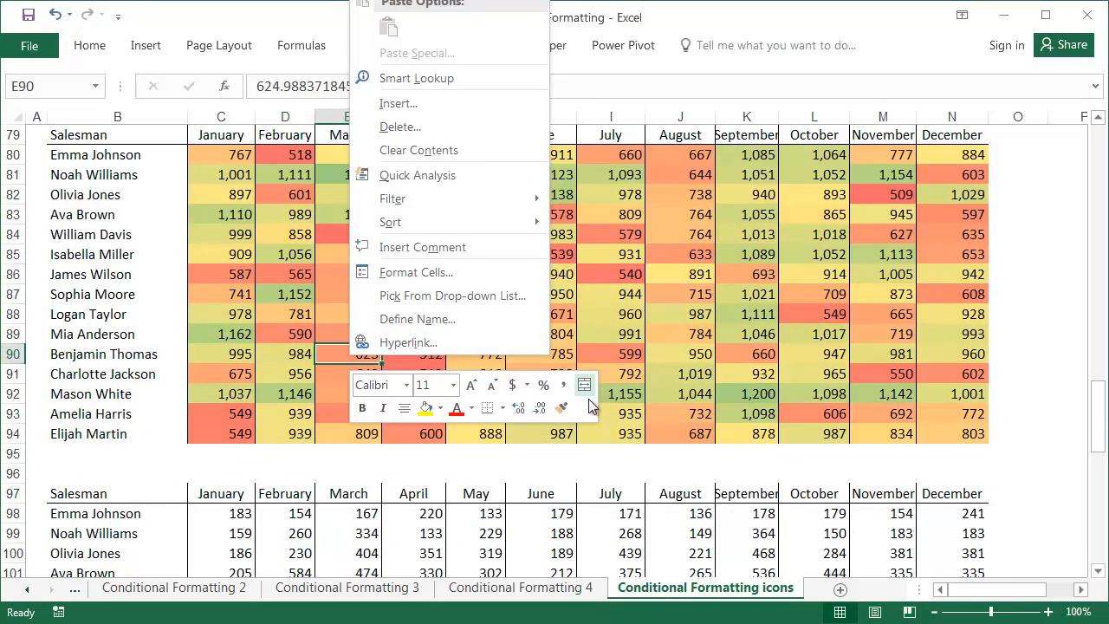
{"action": "left_click", "coordinate": [555, 404]}
{"action": "scroll", "coordinate": [355, 403], "scroll_direction": "down", "scroll_amount": 2}
{"action": "scroll", "coordinate": [355, 403], "scroll_direction": "down", "scroll_amount": 2}
{"action": "mouse_move", "coordinate": [243, 278]}
{"action": "left_mouse_down"}
{"action": "mouse_move", "coordinate": [815, 473]}
{"action": "mouse_move", "coordinate": [947, 545]}
{"action": "left_mouse_up"}
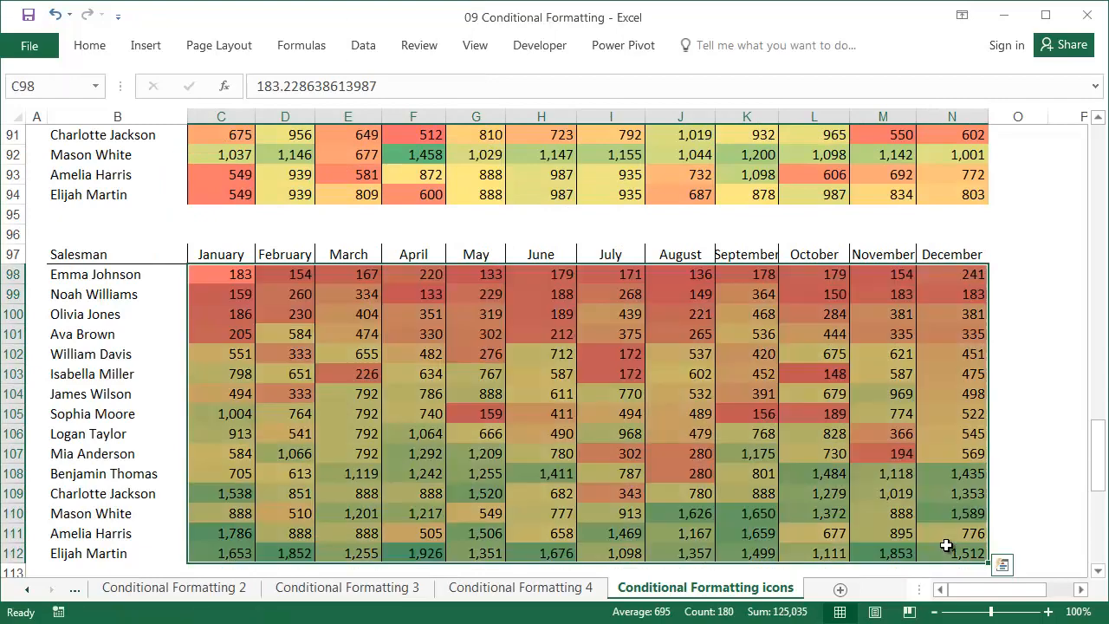
{"action": "left_click", "coordinate": [1044, 474]}
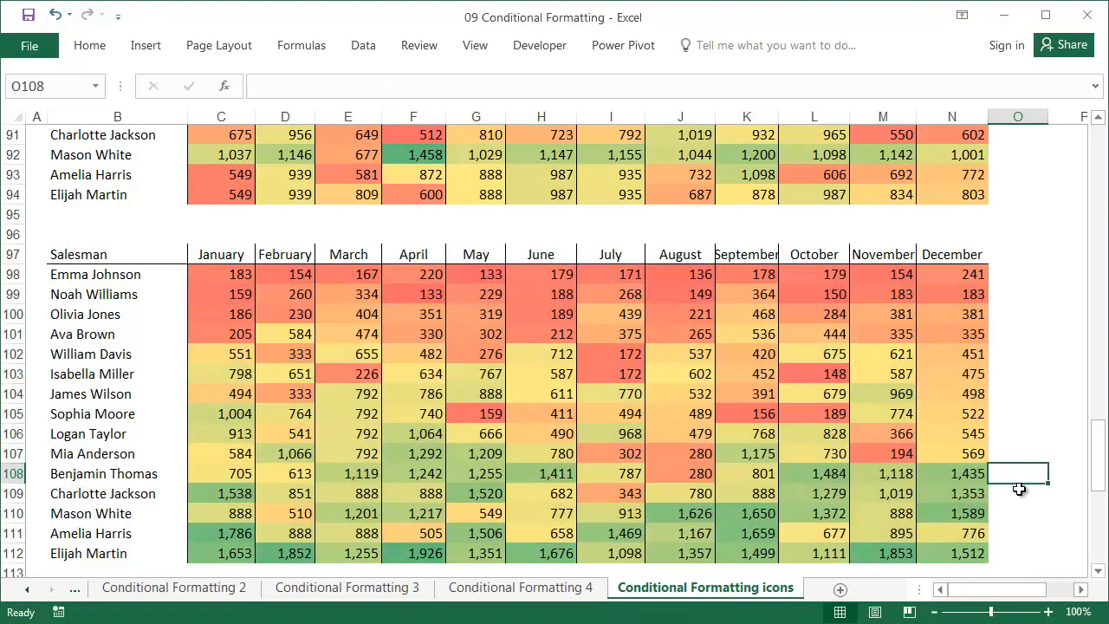
{"action": "scroll", "coordinate": [1019, 490], "scroll_direction": "down", "scroll_amount": 8}
{"action": "scroll", "coordinate": [1019, 489], "scroll_direction": "up", "scroll_amount": 1}
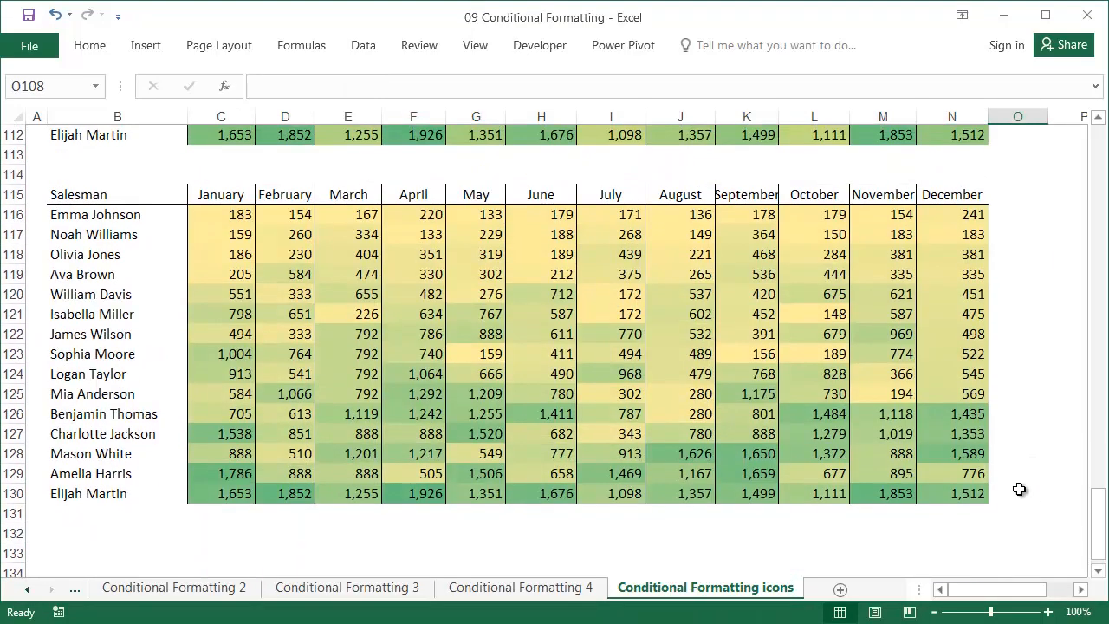